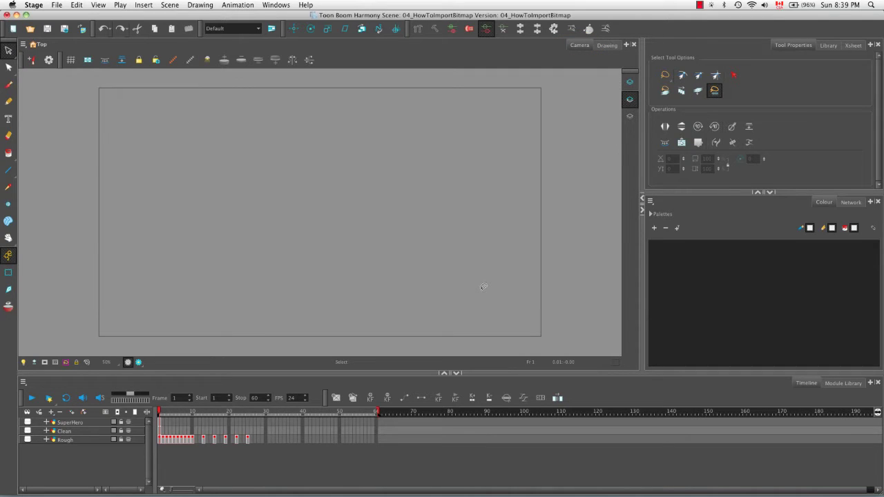
pyautogui.click(57, 6)
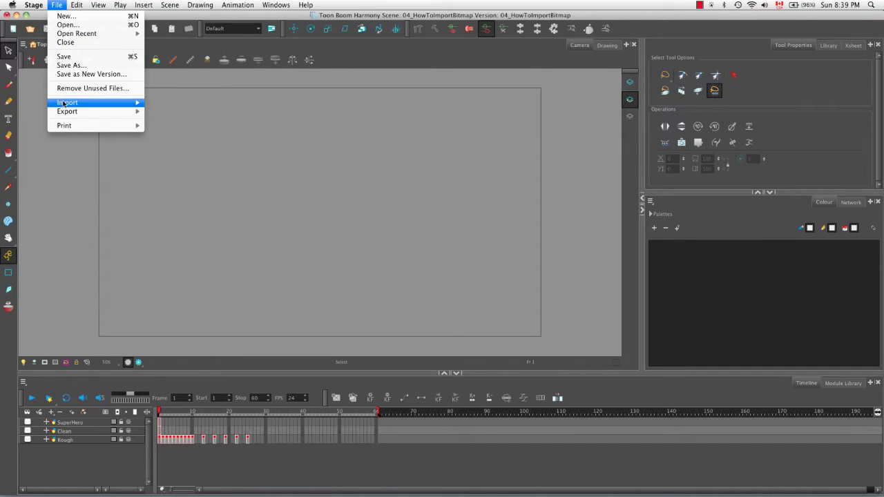
pyautogui.moveTo(104, 105)
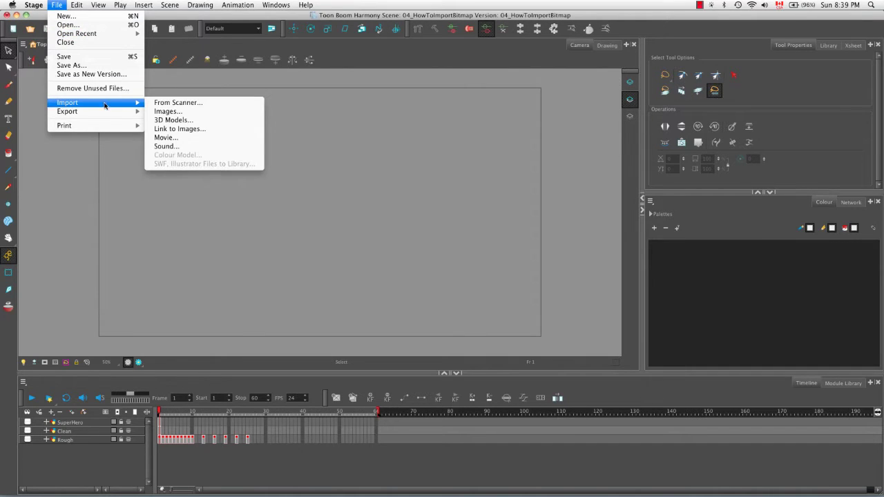
pyautogui.click(208, 114)
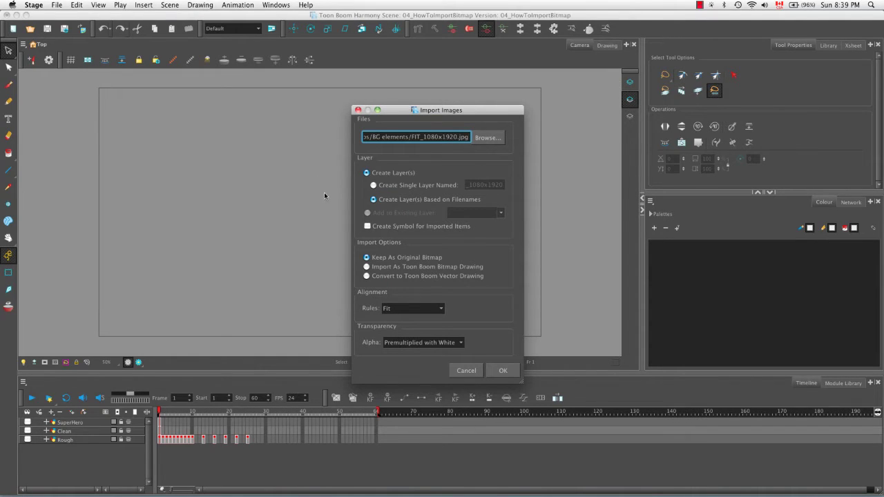
pyautogui.click(466, 370)
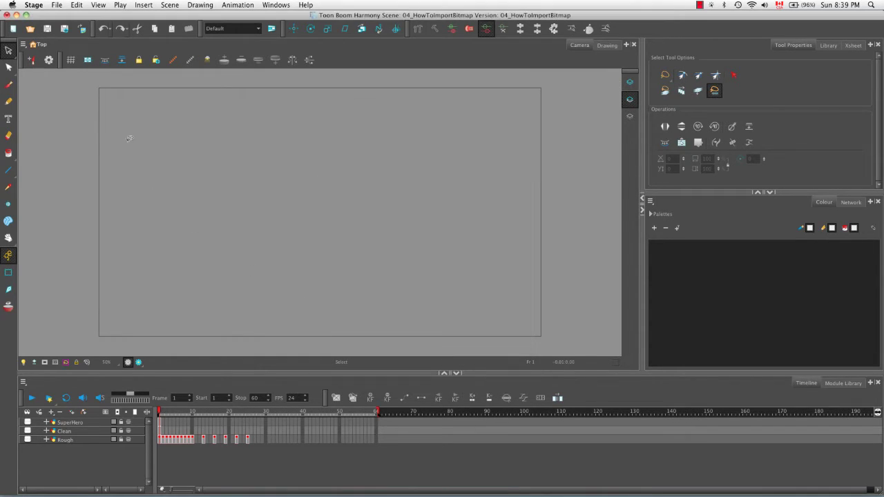
# - Choose FIT_1080x1920.jpg from the BG elements folder as the image to import
pyautogui.click(82, 29)
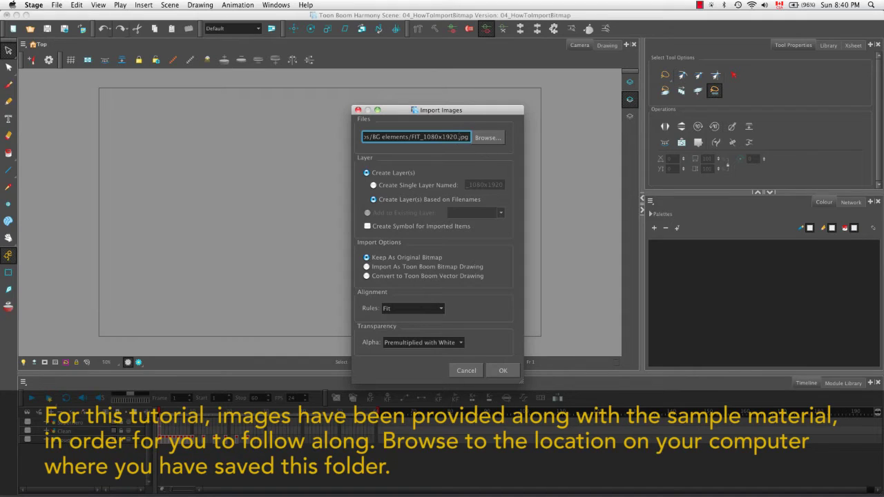
pyautogui.click(488, 139)
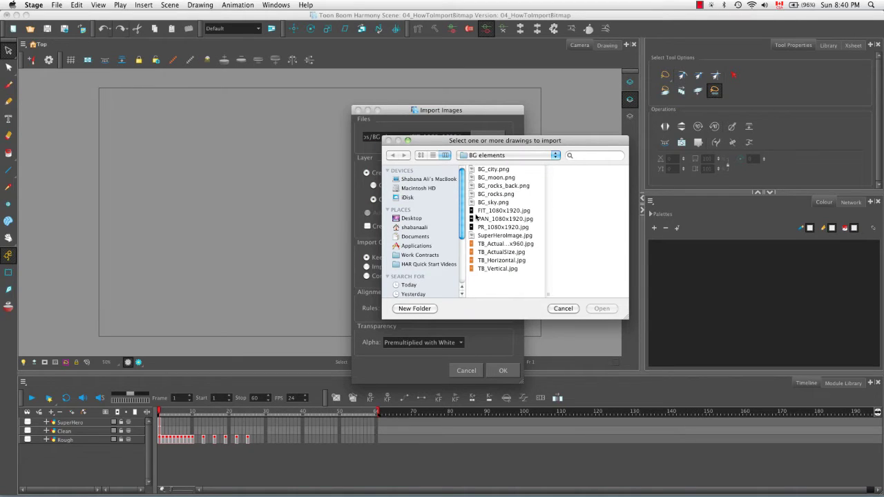
pyautogui.click(522, 214)
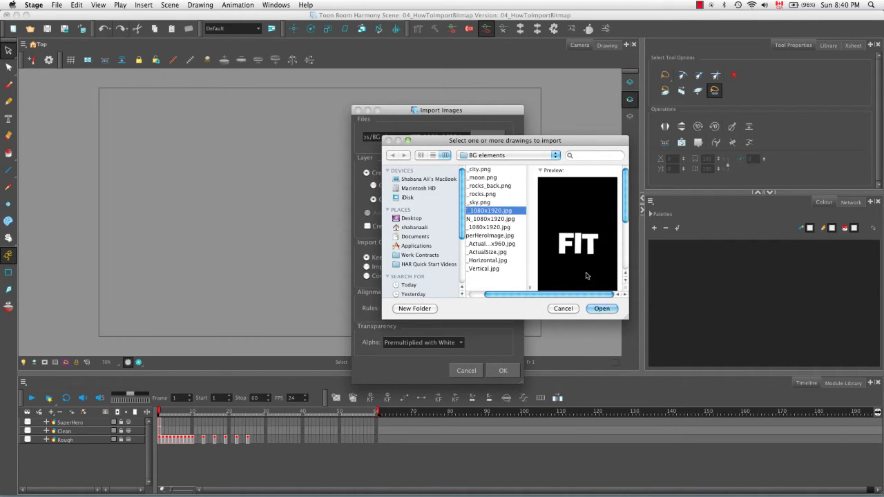
pyautogui.click(602, 310)
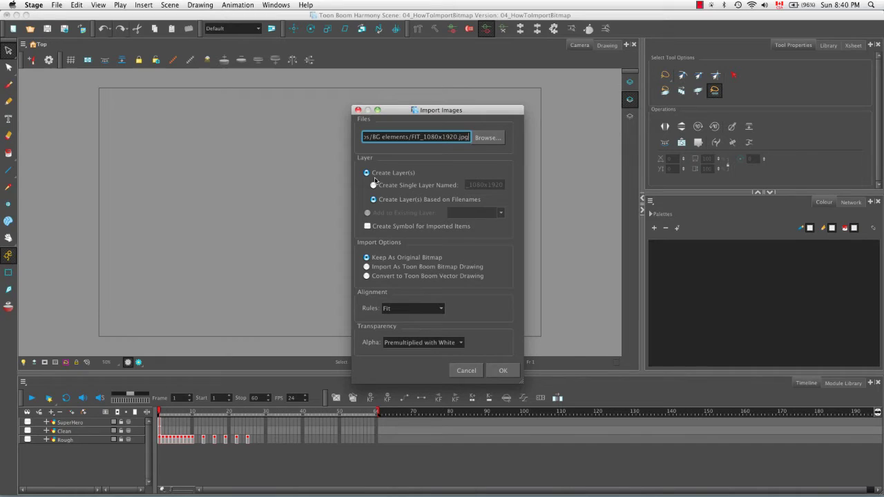
# - Set the image import to create a single layer named FIT
pyautogui.click(375, 186)
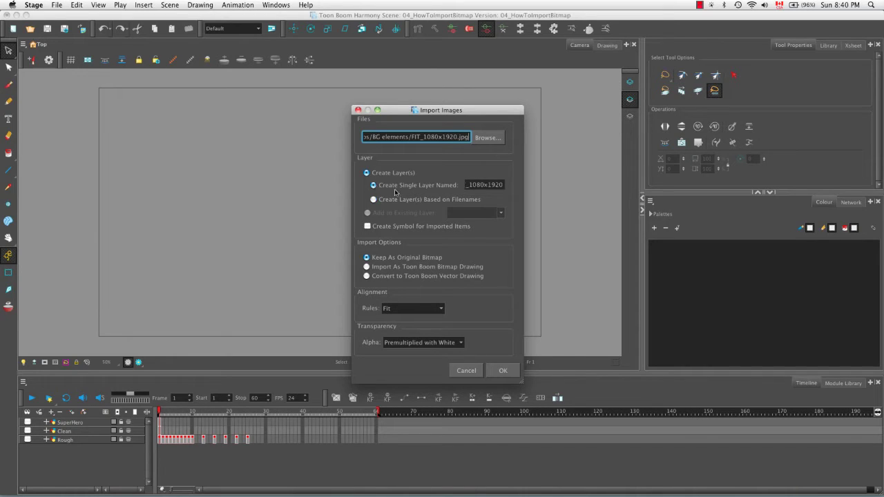
pyautogui.click(506, 180)
pyautogui.moveTo(504, 184); pyautogui.dragTo(467, 184)
pyautogui.press('BackSpace')
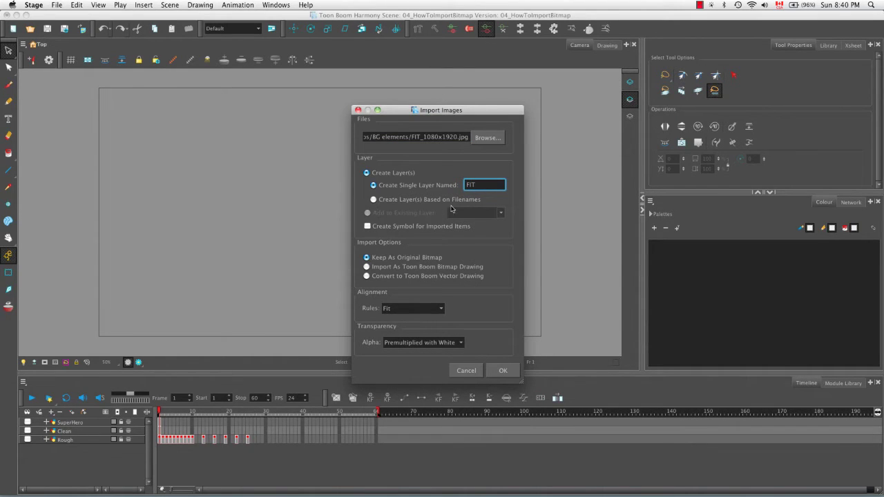
# - Switch the layer option back to creating layers based on filenames and cancel the import
pyautogui.click(377, 201)
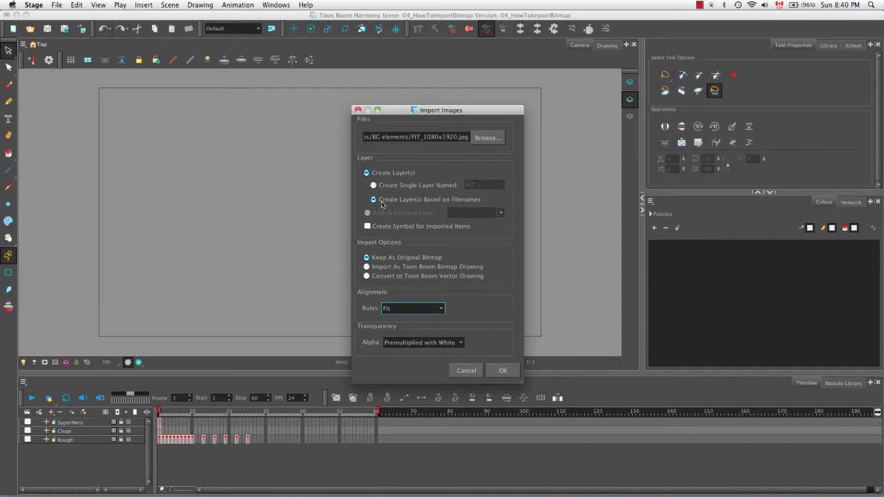
pyautogui.click(382, 187)
pyautogui.click(374, 199)
pyautogui.click(465, 372)
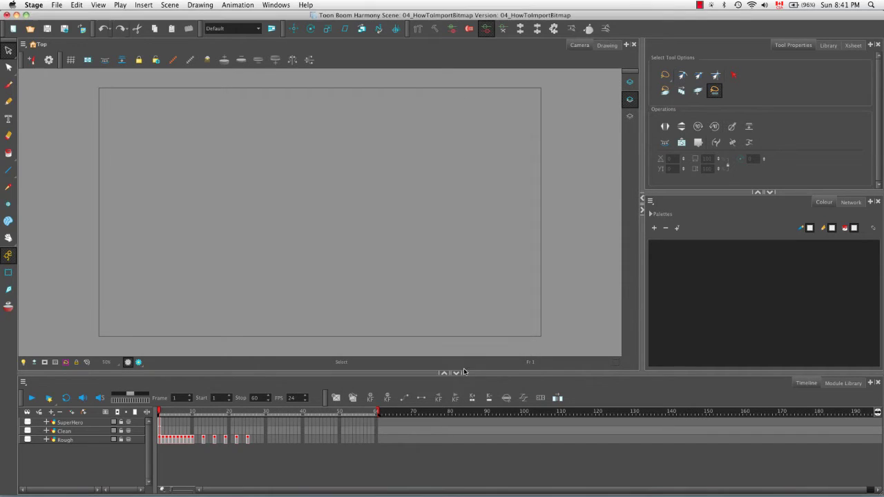
# - Show the SuperHero, Clean and Rough layers and lock the Rough layer
pyautogui.moveTo(28, 422); pyautogui.dragTo(29, 437)
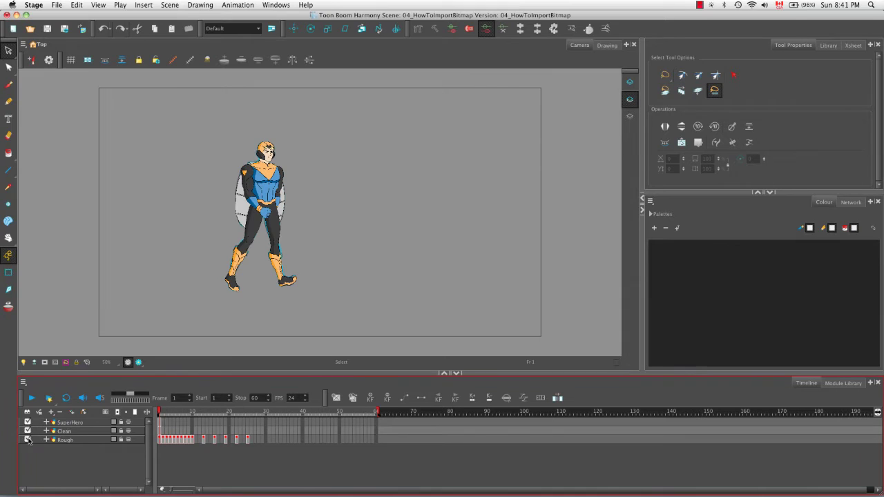
pyautogui.click(122, 442)
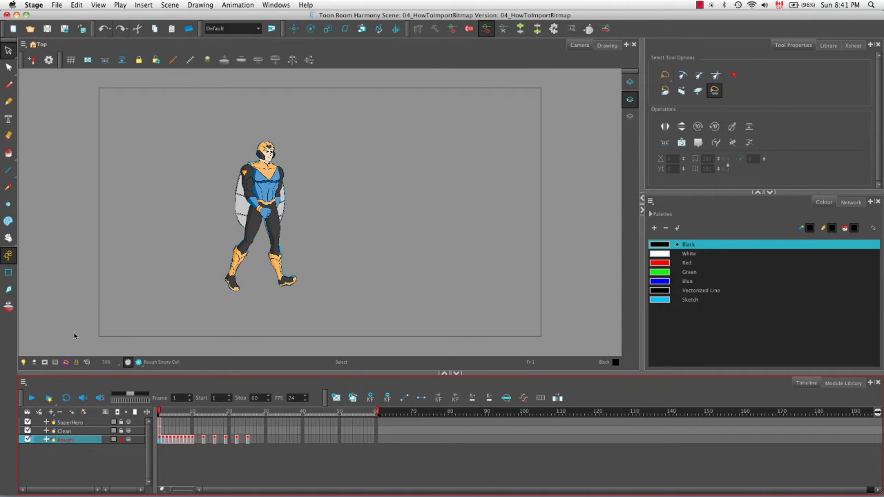
# - Open the image import settings and check which existing layers are offered when creating a symbol for imported items, leaving symbol creation disabled
pyautogui.click(81, 29)
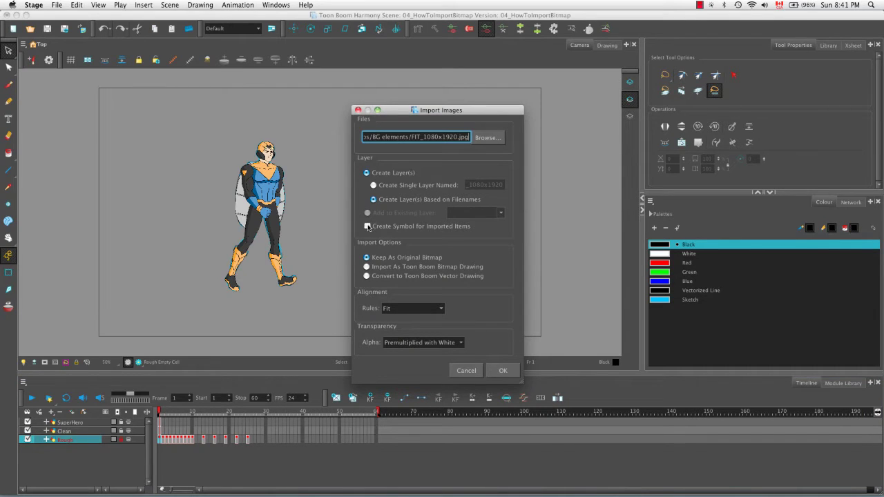
pyautogui.click(368, 226)
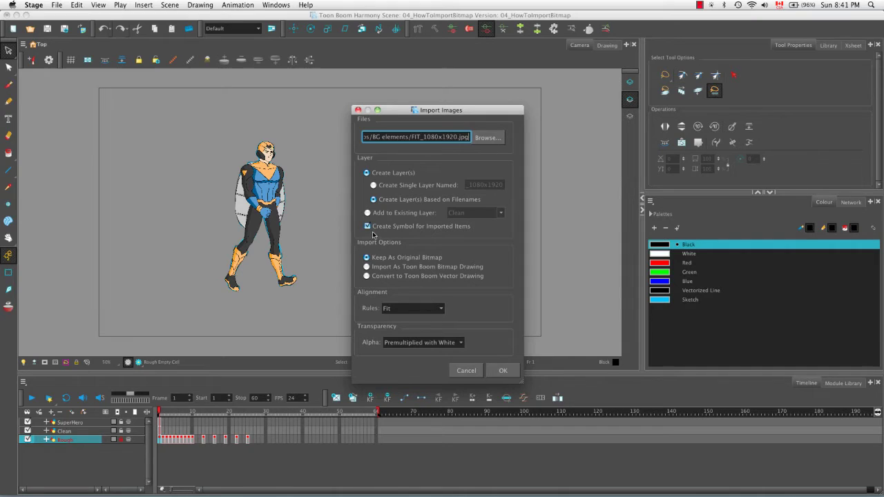
pyautogui.click(367, 213)
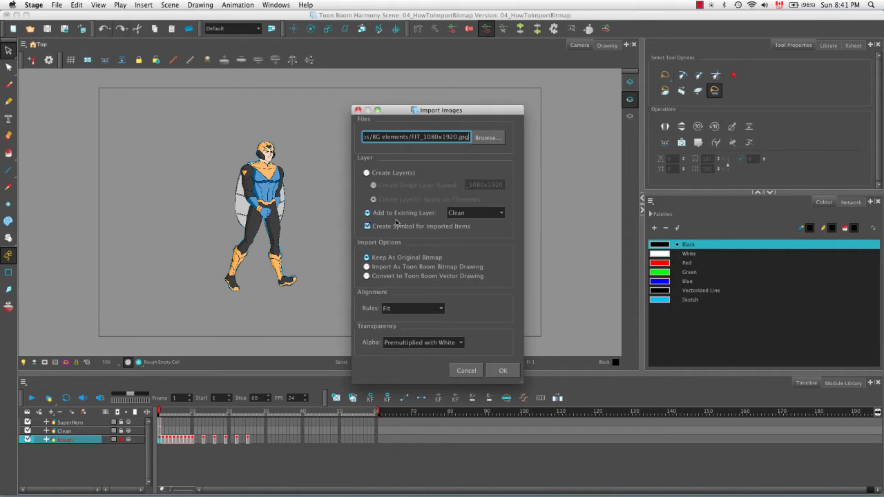
pyautogui.click(502, 214)
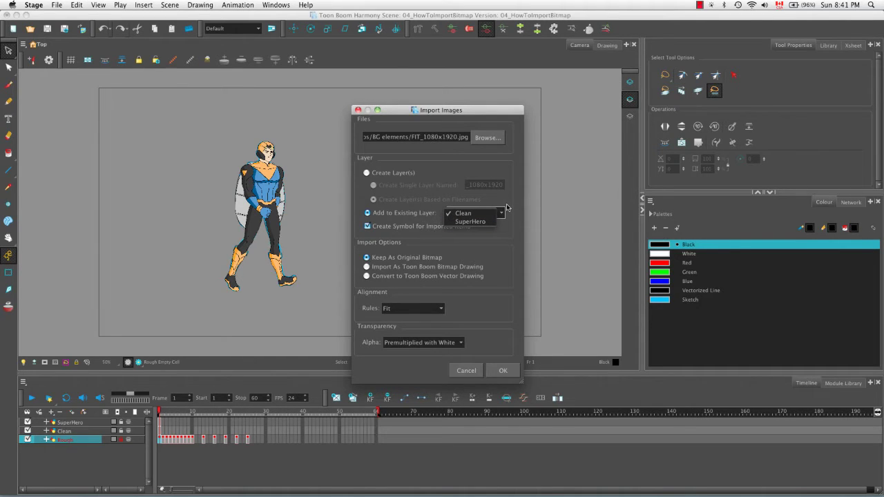
pyautogui.click(508, 207)
pyautogui.click(368, 226)
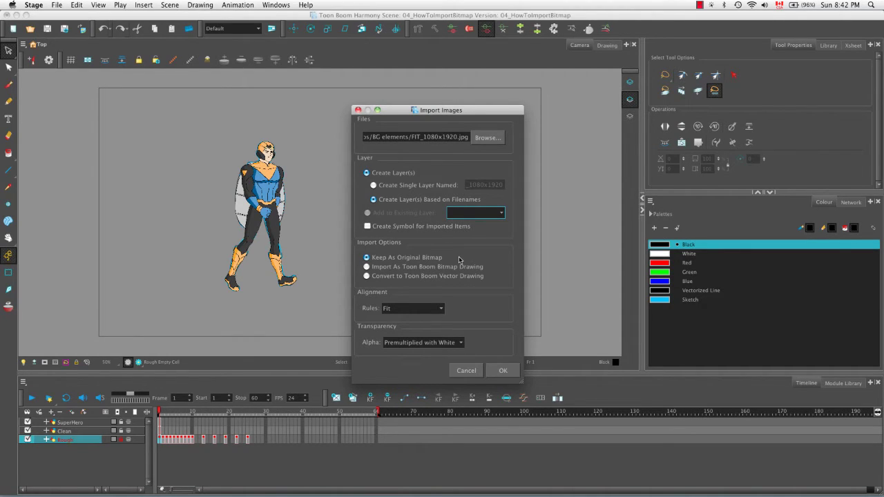
# - Set the image to import as a Toon Boom bitmap drawing added to the existing Clean layer
pyautogui.click(366, 267)
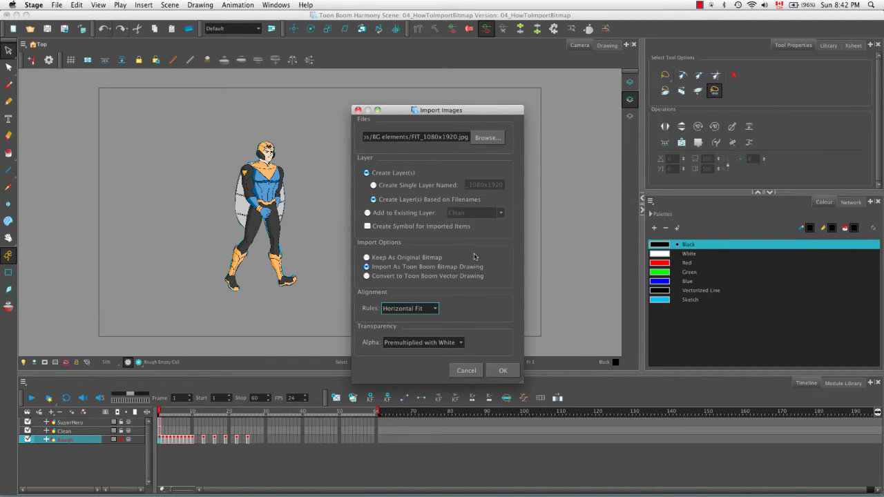
pyautogui.click(367, 214)
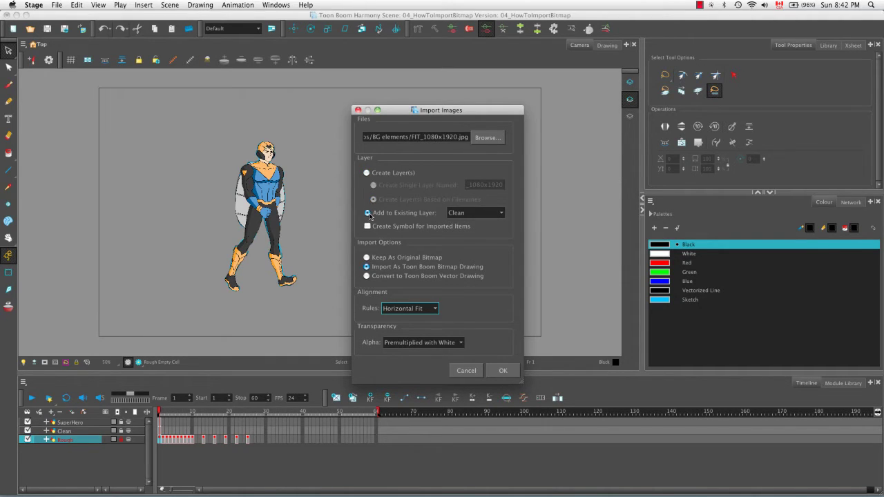
pyautogui.click(501, 217)
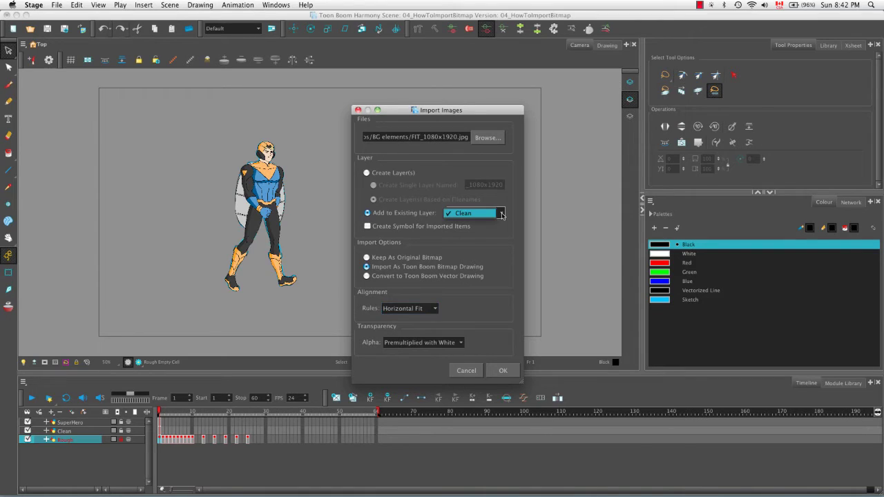
pyautogui.click(494, 234)
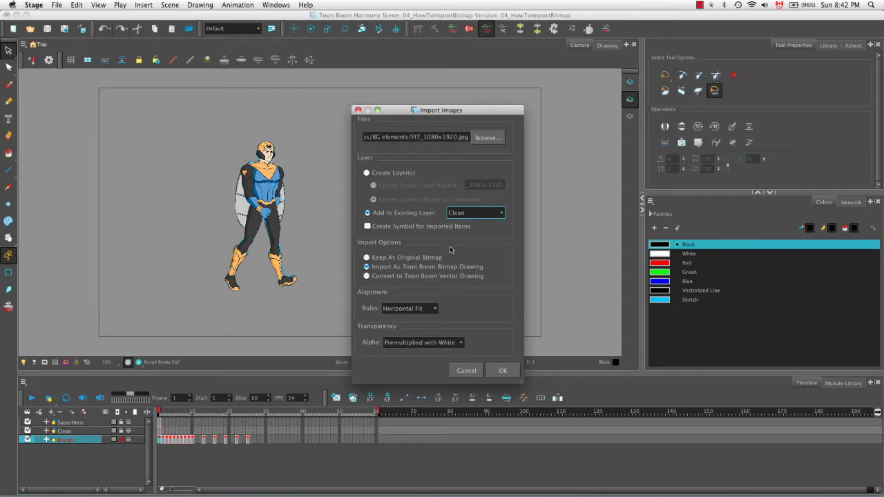
# - Set the image to convert to a Toon Boom vector drawing added to the existing SuperHero layer
pyautogui.click(368, 276)
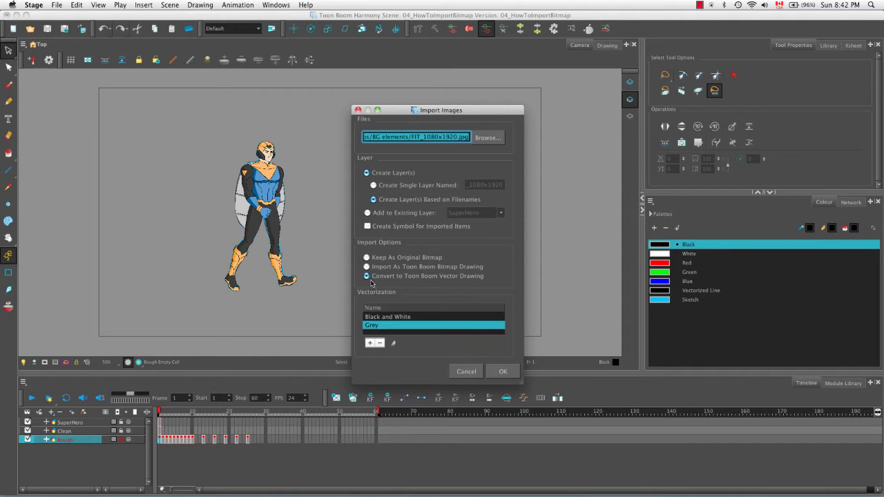
pyautogui.click(367, 213)
pyautogui.click(493, 214)
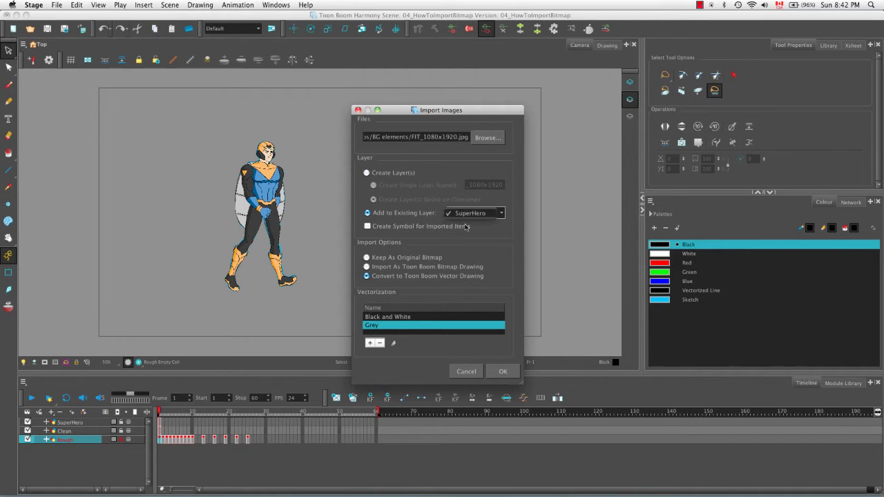
pyautogui.click(500, 233)
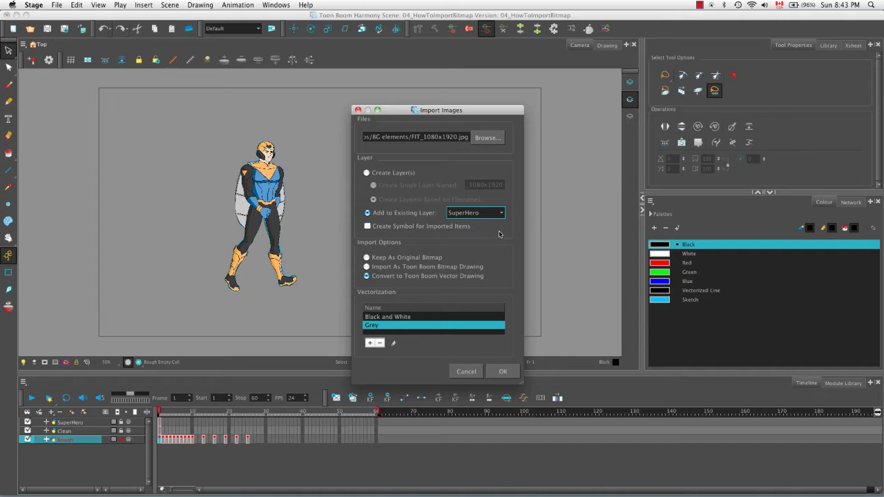
# - Import FIT_1080x1920.jpg as an original bitmap on a new layer based on its filename, with the Fit alignment rule
pyautogui.click(367, 173)
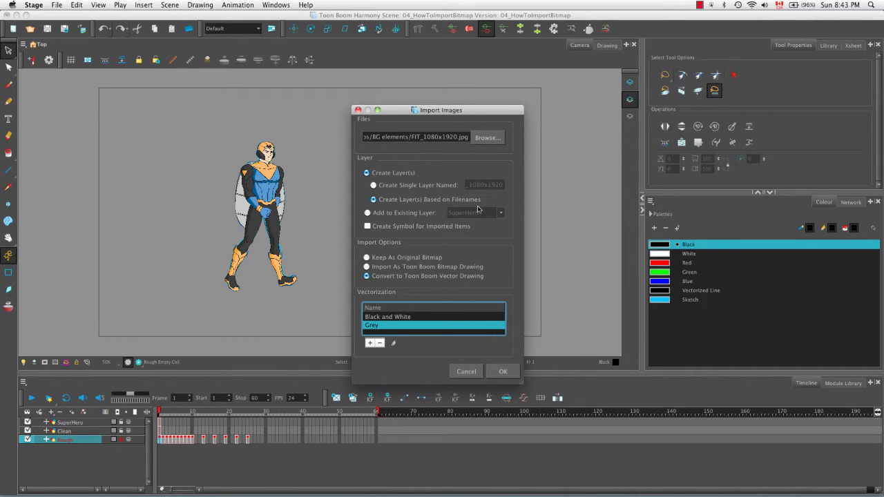
pyautogui.click(366, 258)
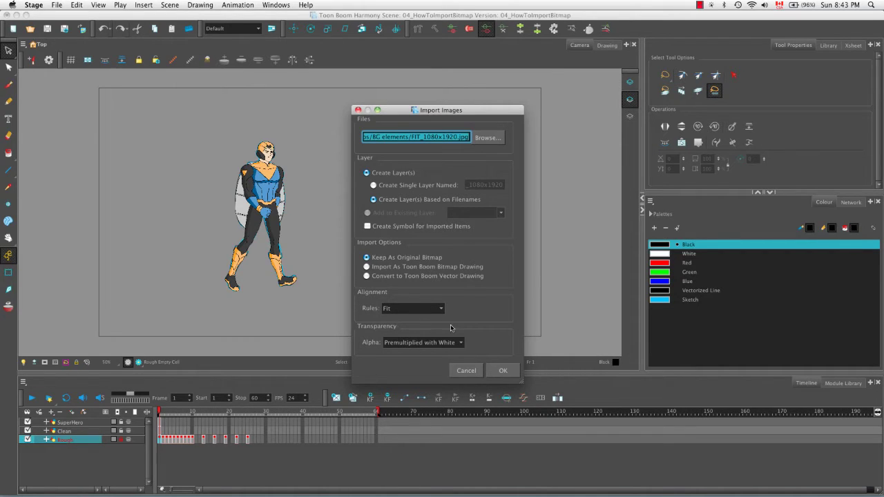
pyautogui.click(506, 368)
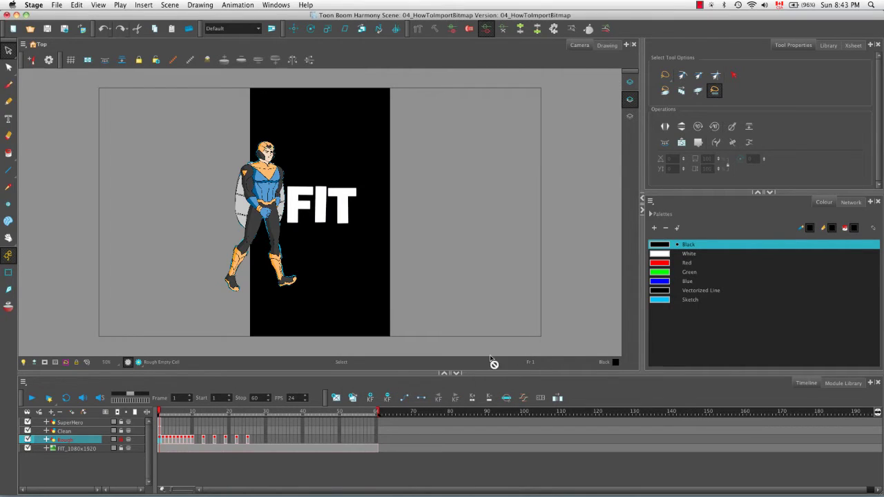
# - Hide the Rough, Clean and SuperHero layers so only the imported image layer is displayed
pyautogui.click(28, 440)
pyautogui.click(28, 430)
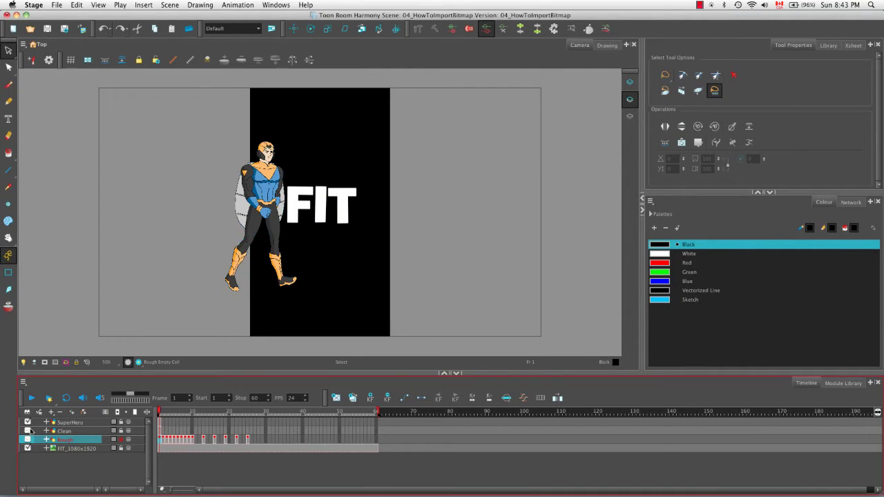
pyautogui.click(28, 421)
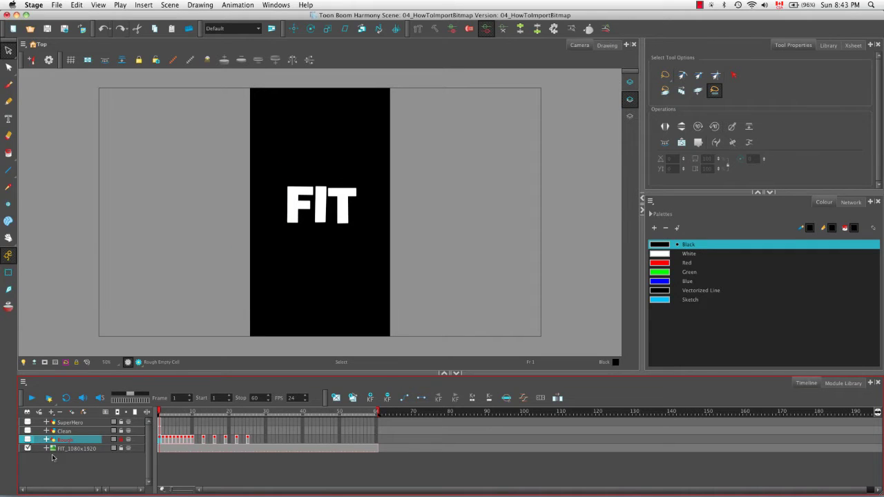
# - Select the FIT_1080x1920 layer for transformation with the Transform tool, after trying the Select tool and the Brush with the Sketch colour
pyautogui.click(106, 448)
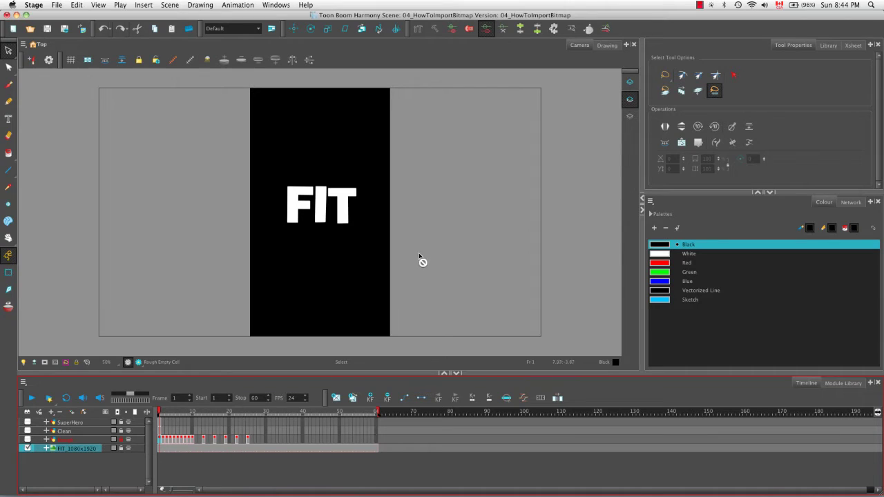
pyautogui.click(330, 141)
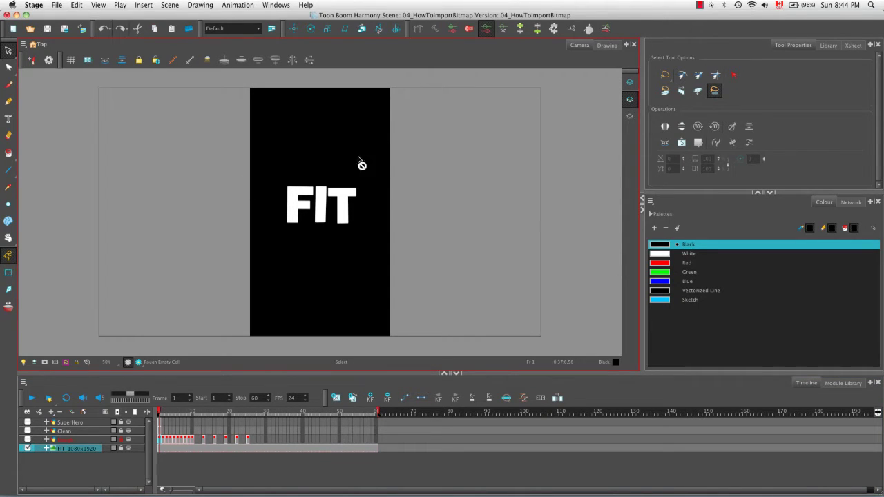
pyautogui.click(9, 84)
pyautogui.click(661, 301)
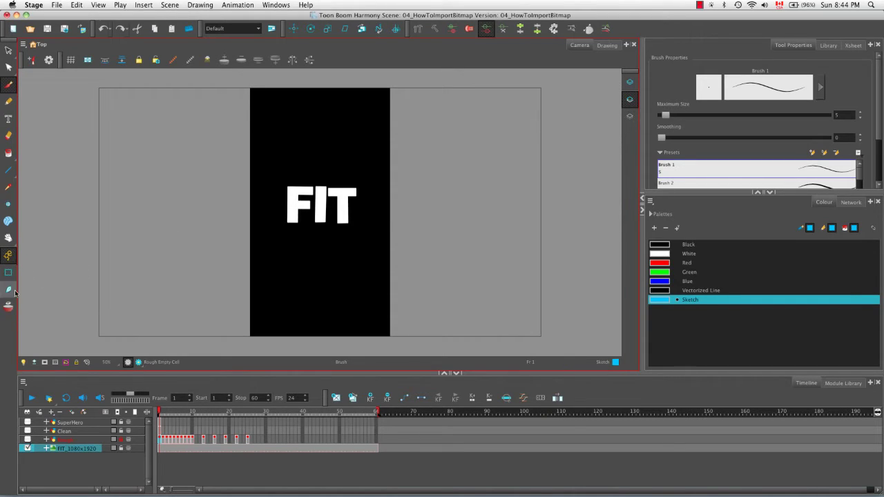
pyautogui.hotkey('shift', 't')
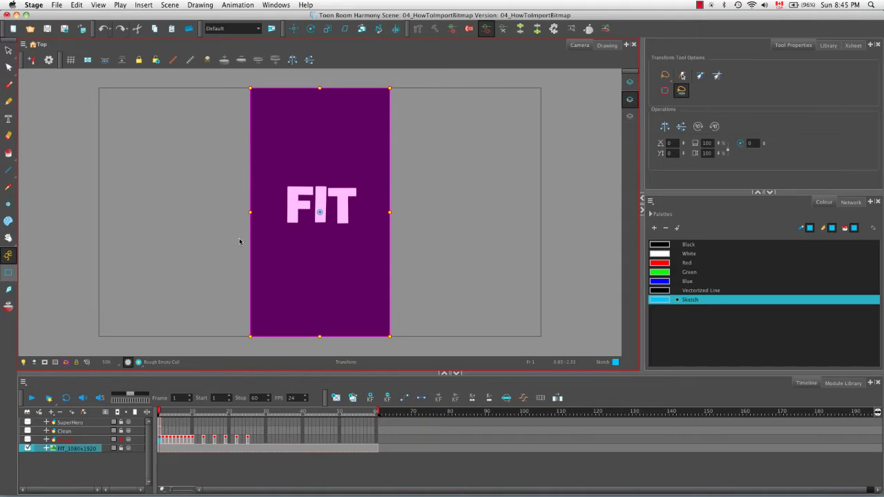
# - Try rotating the FIT image a quarter turn counter-clockwise, undo the rotation and deselect the image
pyautogui.moveTo(397, 86)
pyautogui.mouseDown()
pyautogui.moveTo(296, 79)
pyautogui.moveTo(191, 123)
pyautogui.mouseUp()
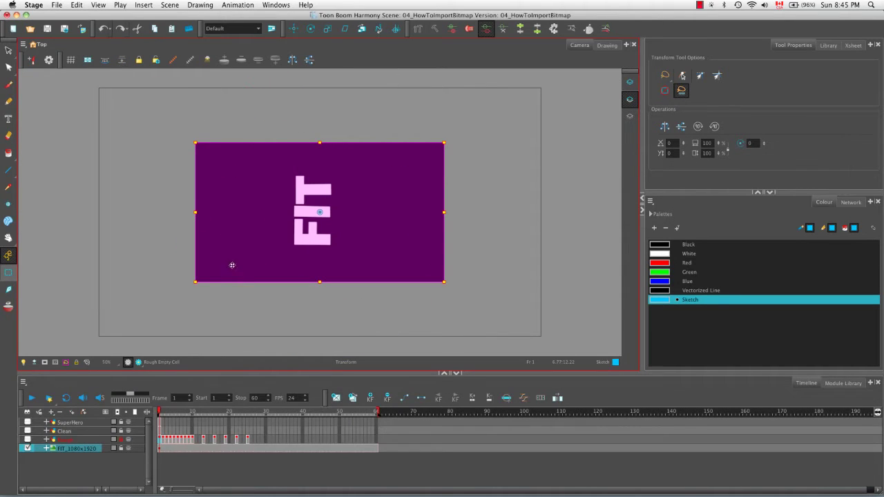
pyautogui.press('super+z')
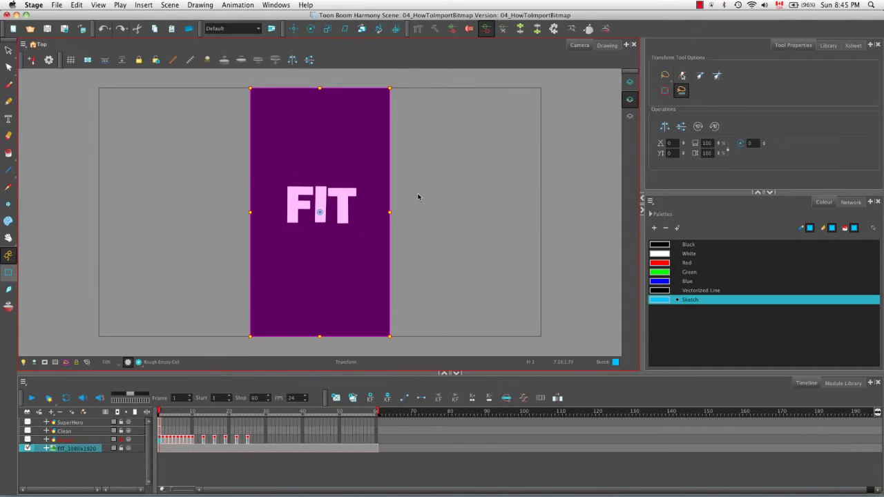
pyautogui.click(417, 197)
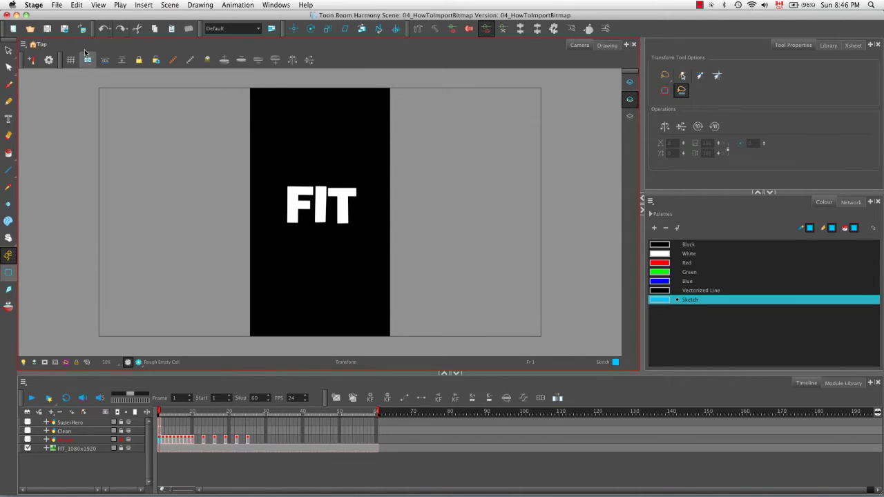
# - Import PAN_1080x1920.jpg as an original bitmap on a new layer based on its filename, with the Pan alignment rule
pyautogui.click(81, 28)
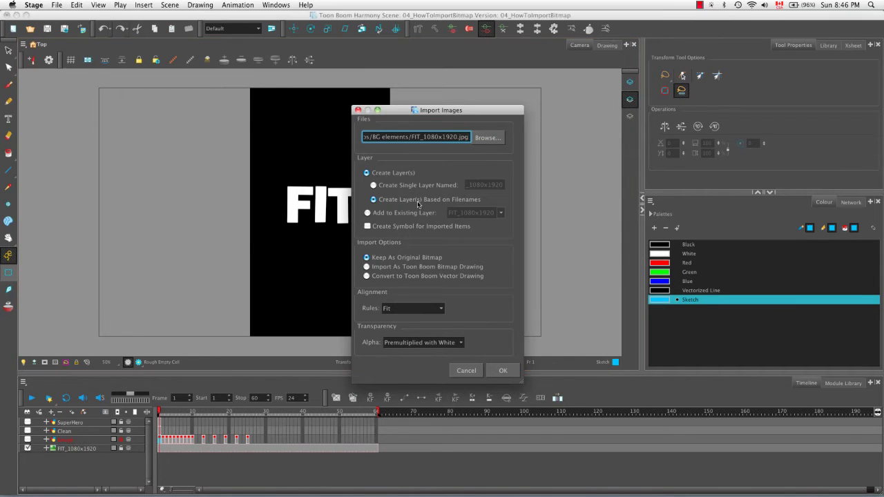
pyautogui.click(488, 138)
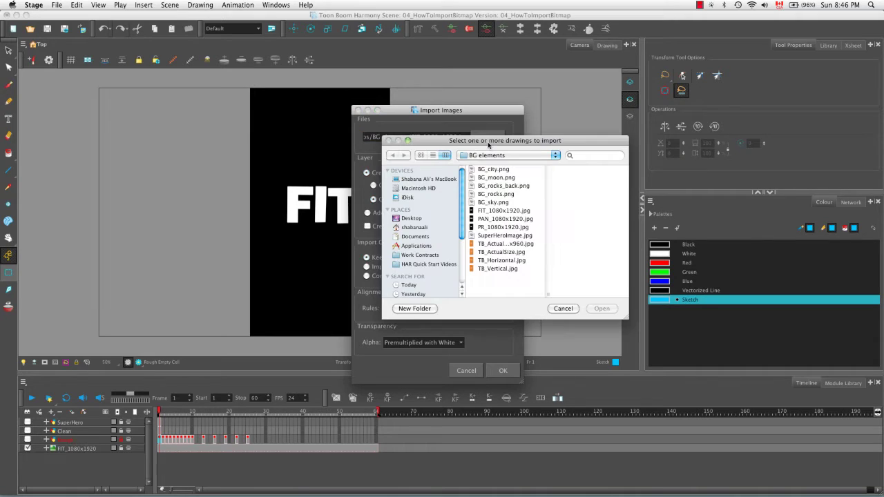
pyautogui.click(495, 219)
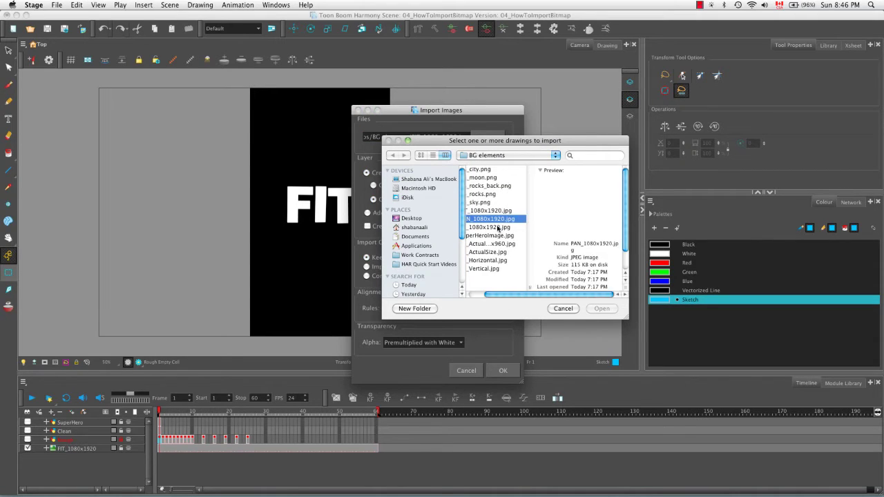
pyautogui.click(601, 309)
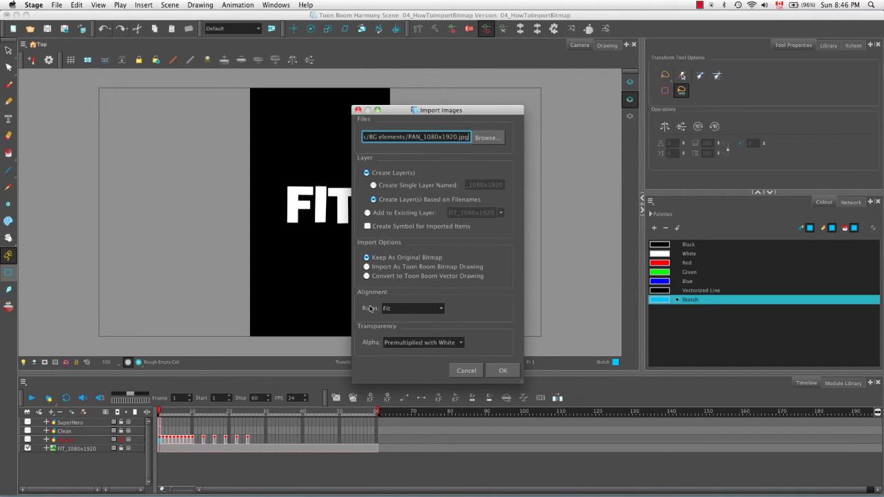
pyautogui.click(419, 310)
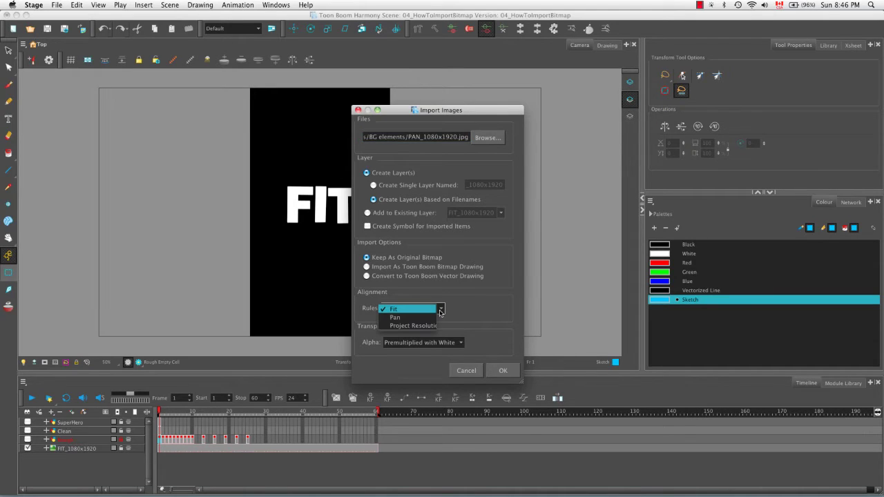
pyautogui.click(435, 319)
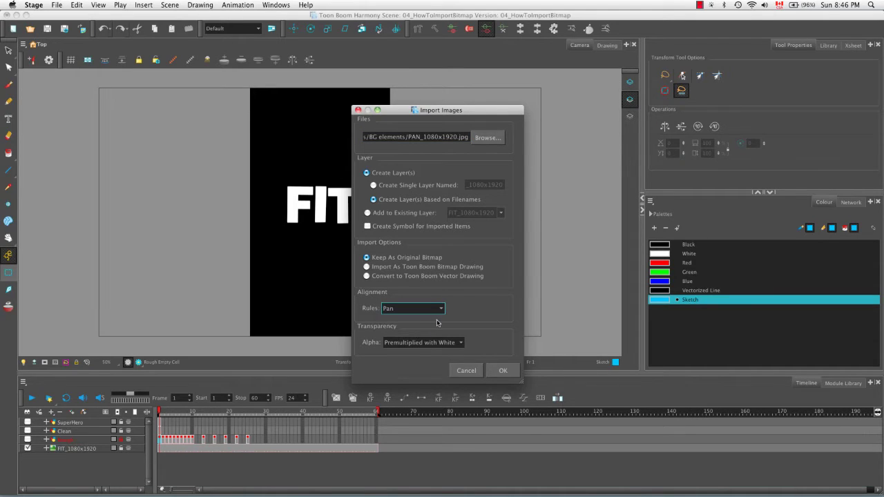
pyautogui.click(503, 372)
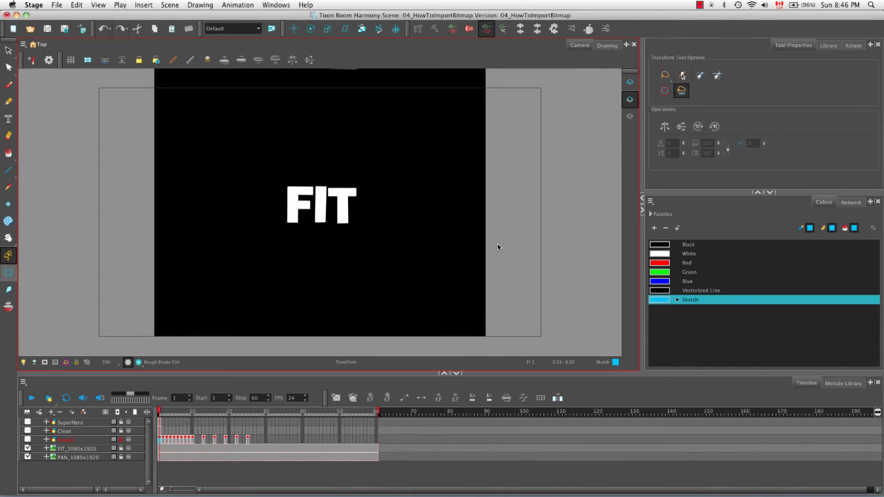
# - Compare the FIT and PAN images by toggling their layers' visibility, ending with only the PAN_1080x1920 layer displayed
pyautogui.press('1')
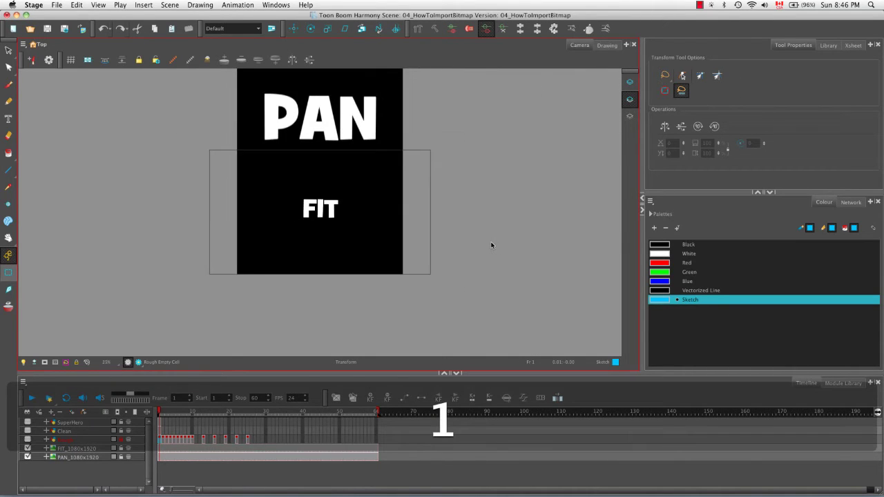
pyautogui.press('1')
pyautogui.press('1')
pyautogui.moveTo(452, 205); pyautogui.dragTo(475, 270)
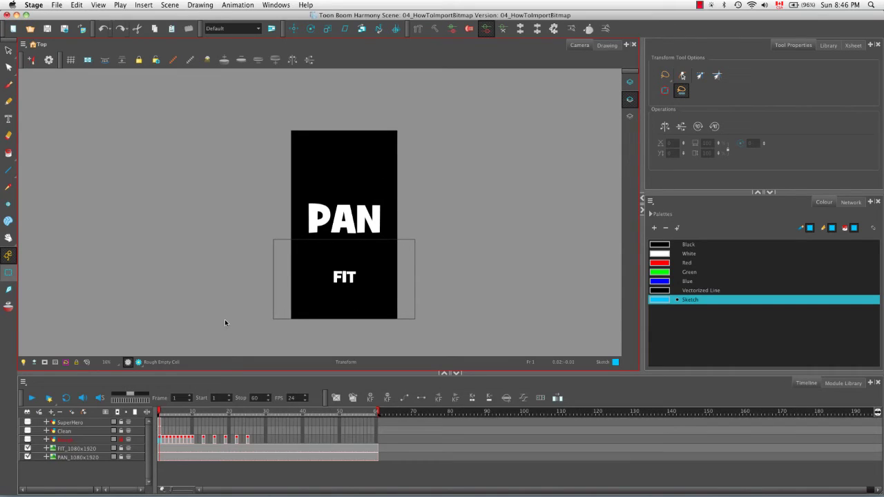
pyautogui.click(28, 449)
pyautogui.click(28, 449)
pyautogui.click(28, 448)
pyautogui.click(28, 457)
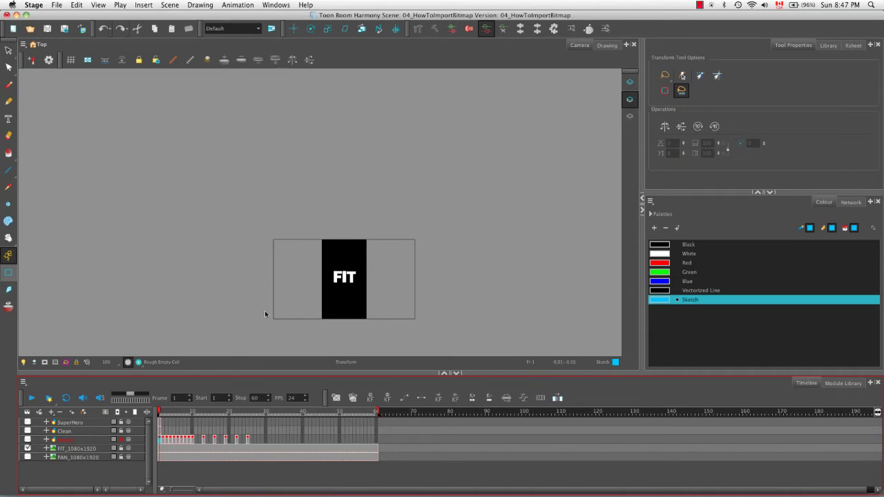
pyautogui.click(28, 448)
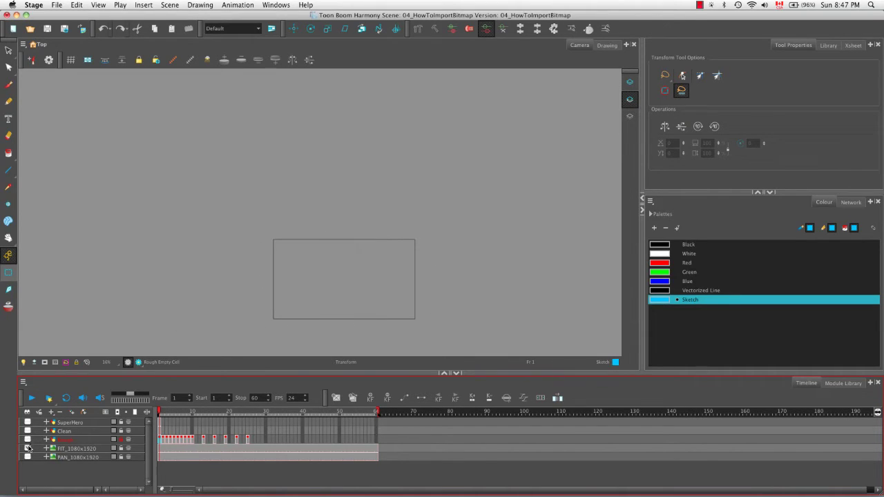
pyautogui.click(28, 457)
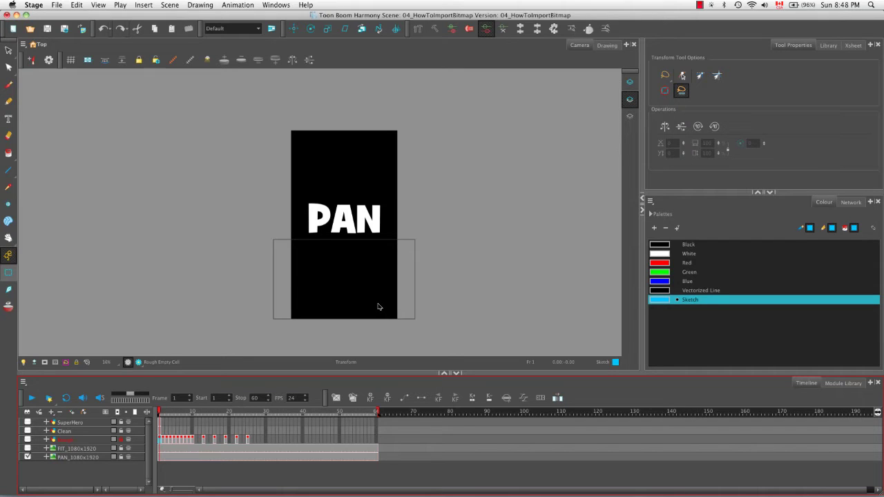
# - Select the PAN image and slide it down until its upper edge meets the camera frame's, and back up
pyautogui.click(347, 180)
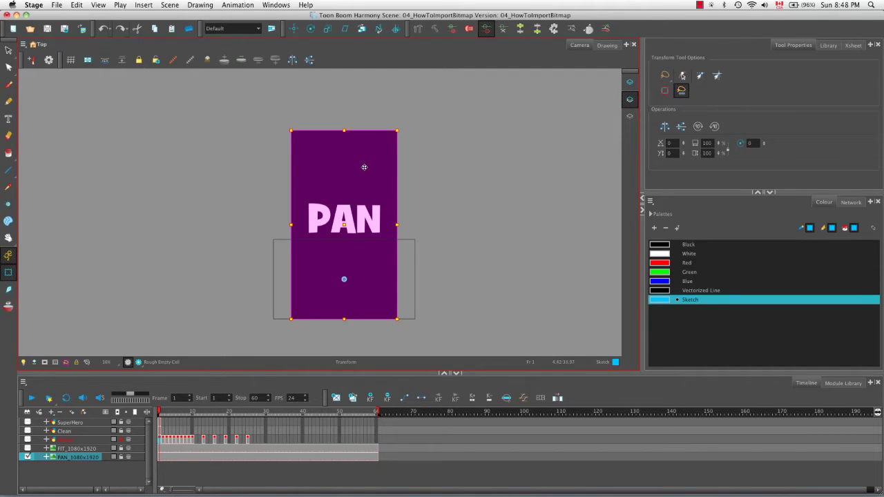
pyautogui.moveTo(366, 159); pyautogui.dragTo(365, 266)
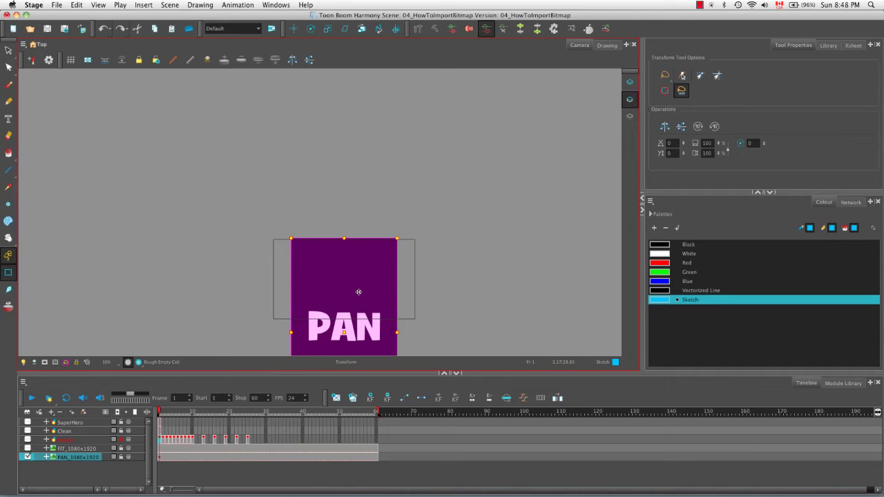
pyautogui.moveTo(357, 291); pyautogui.dragTo(367, 182)
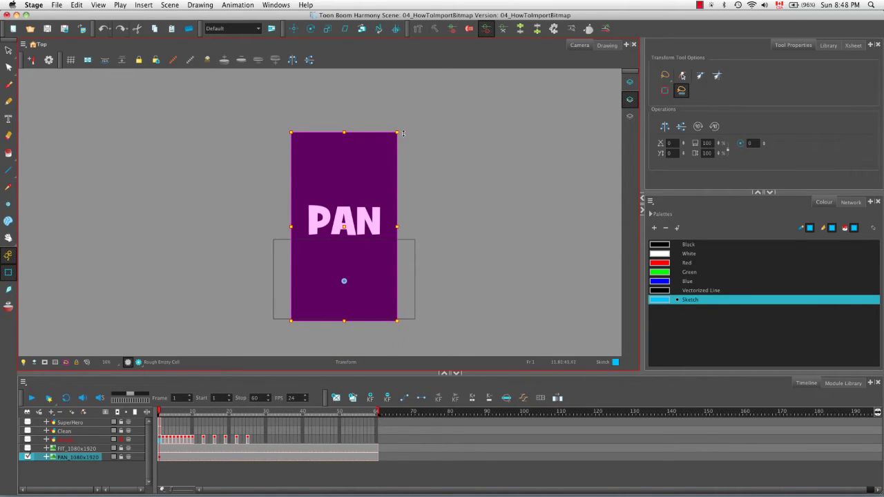
# - Try rotating the PAN image a quarter turn counter-clockwise and sliding it sideways across the camera frame, undo these changes and deselect it
pyautogui.moveTo(404, 130); pyautogui.dragTo(235, 156)
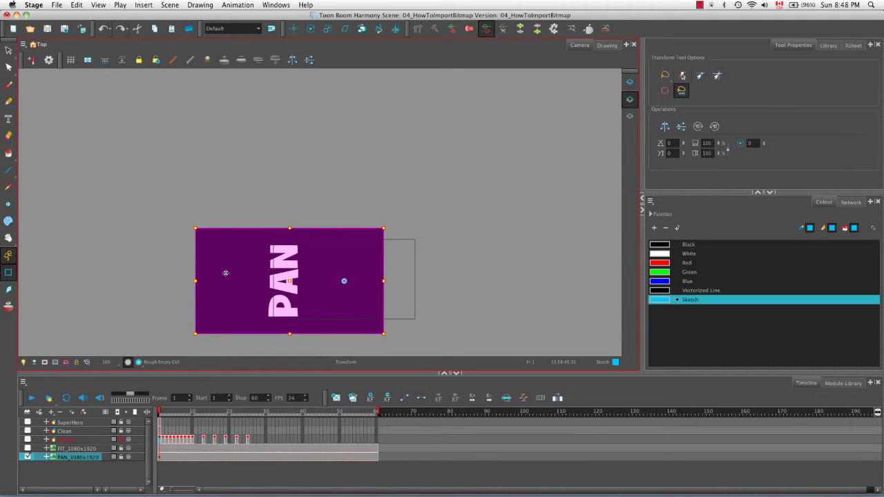
pyautogui.moveTo(229, 272); pyautogui.dragTo(261, 276)
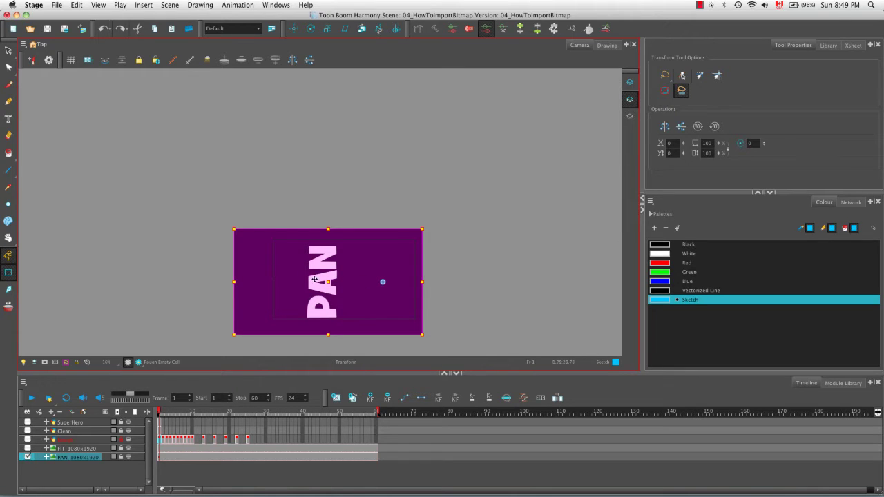
pyautogui.moveTo(345, 277)
pyautogui.mouseDown()
pyautogui.moveTo(328, 278)
pyautogui.moveTo(380, 278)
pyautogui.moveTo(327, 277)
pyautogui.mouseUp()
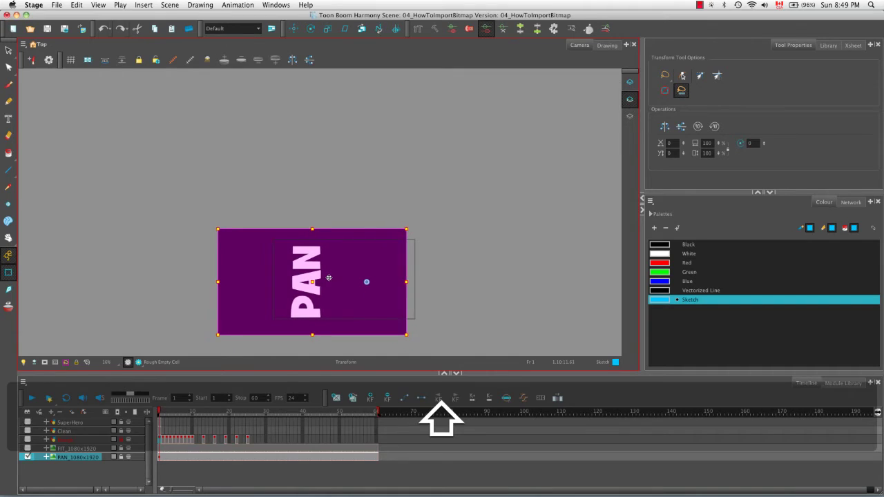
pyautogui.press('super+z')
pyautogui.press('super+z')
pyautogui.press('super+z')
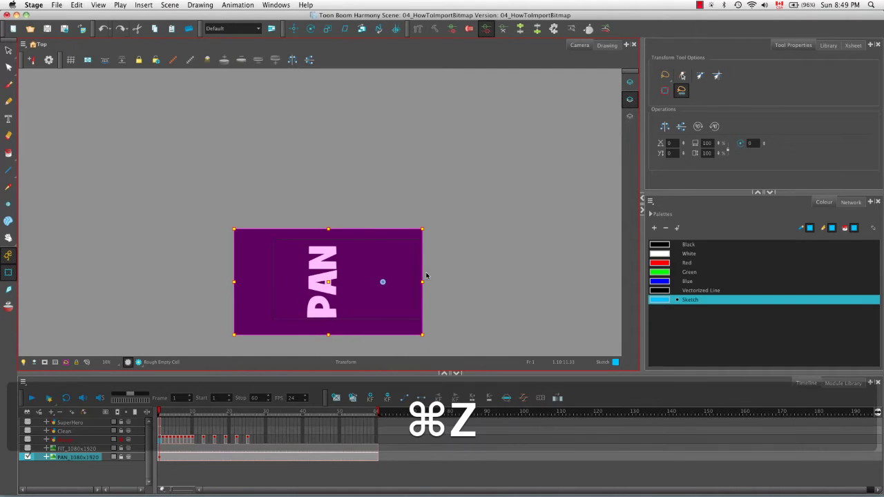
pyautogui.click(429, 262)
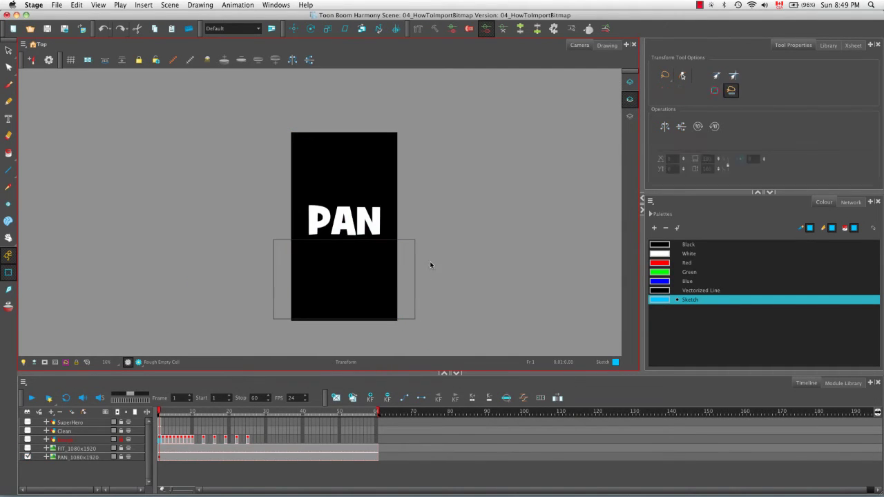
# - Import PR_1080x1920.jpg as an original bitmap on a new layer based on its filename, with the Project Resolution alignment rule
pyautogui.click(82, 29)
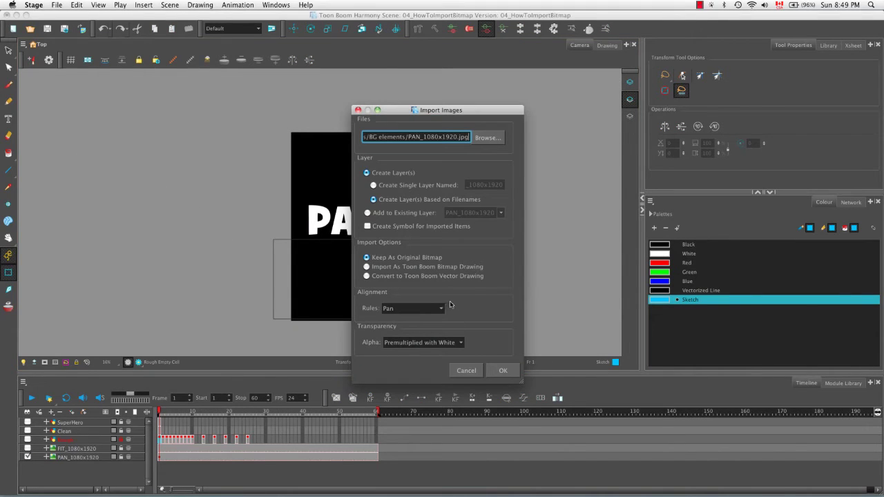
pyautogui.click(491, 138)
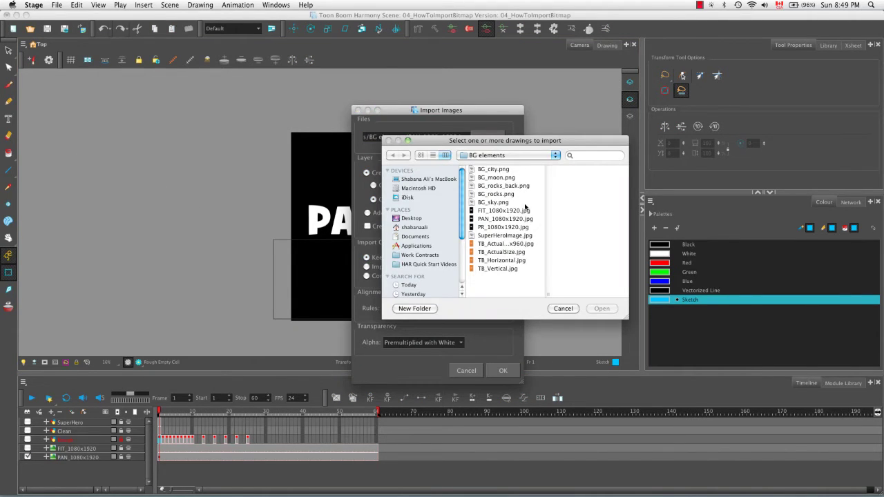
pyautogui.click(512, 228)
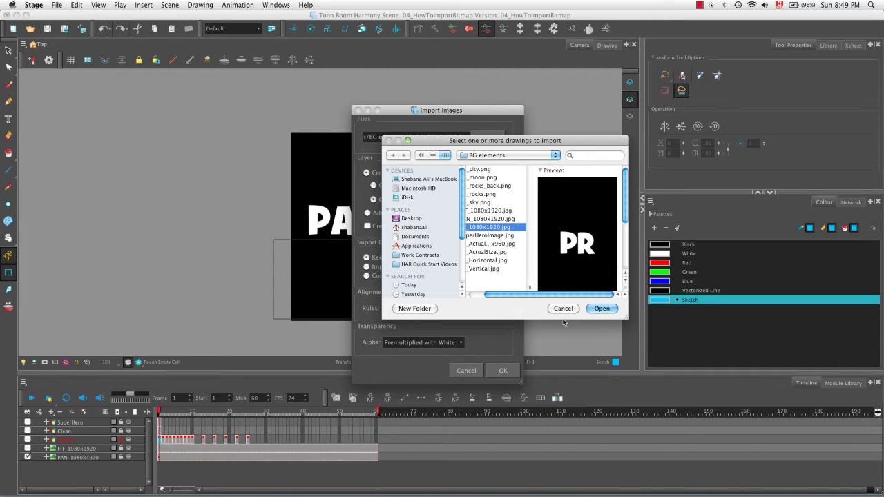
pyautogui.click(602, 309)
pyautogui.click(442, 309)
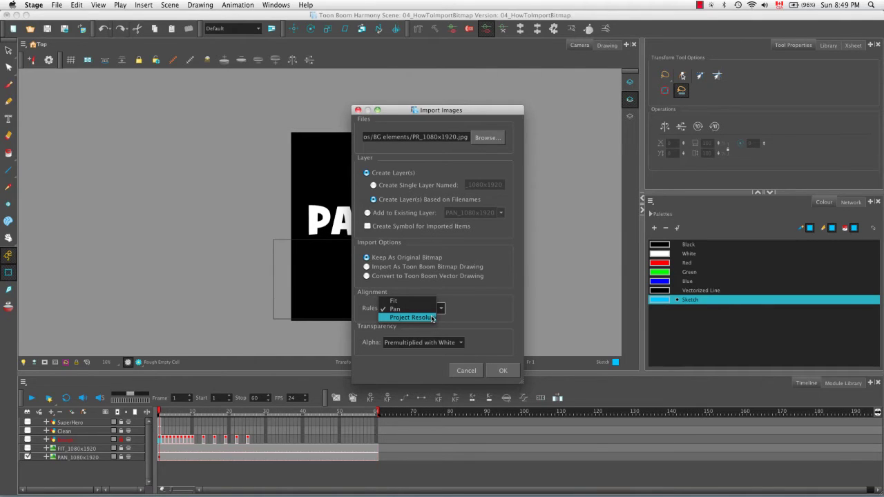
pyautogui.click(433, 319)
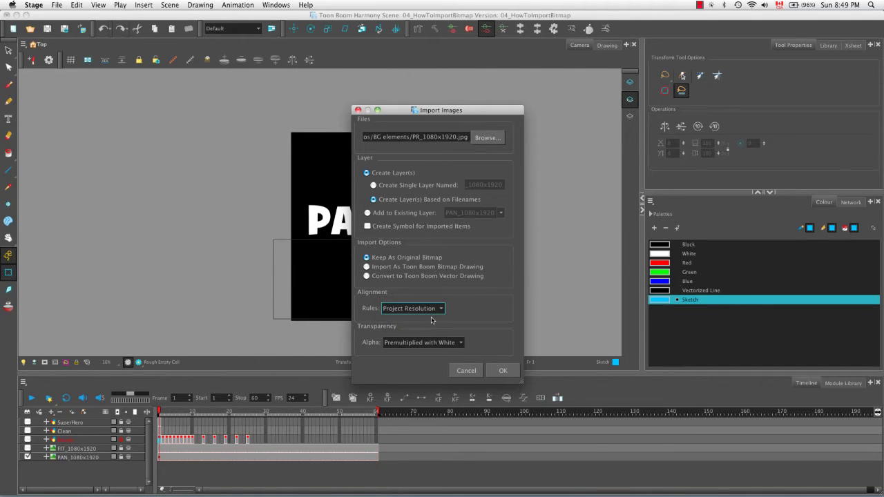
pyautogui.click(503, 370)
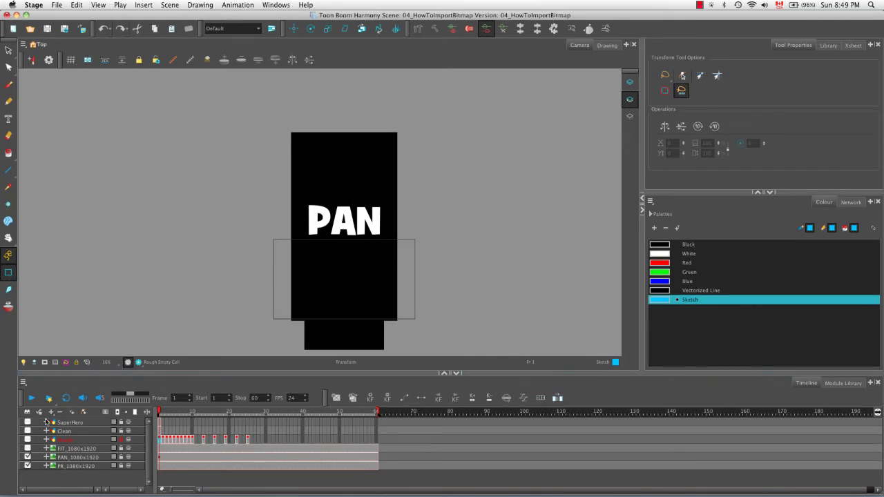
# - Hide the PAN_1080x1920 layer so only the PR image is displayed against the camera frame
pyautogui.click(28, 457)
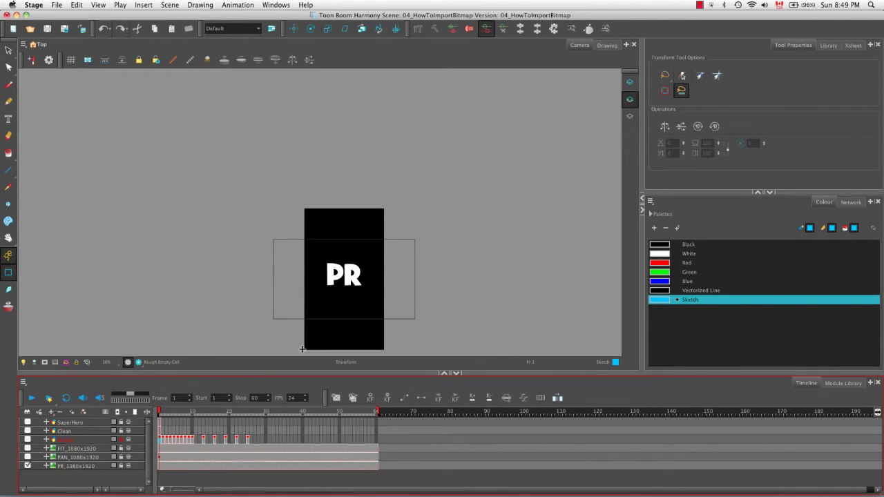
pyautogui.press('space')
pyautogui.moveTo(394, 292); pyautogui.dragTo(396, 228)
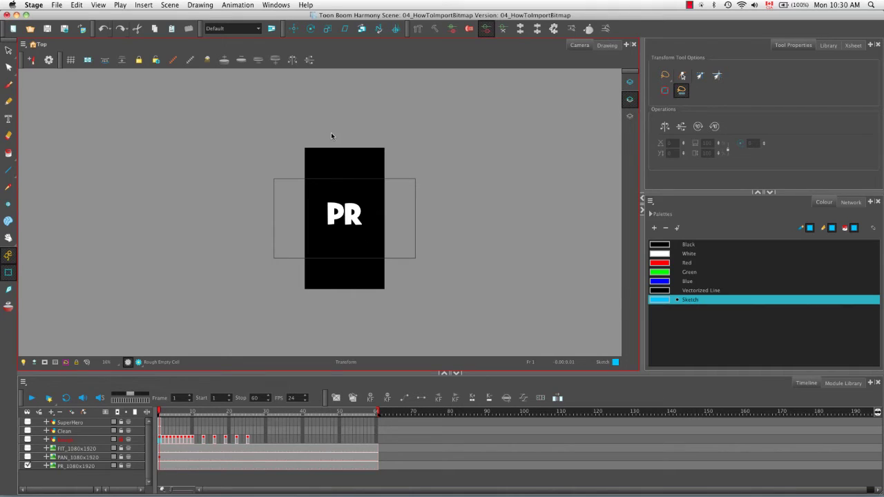
# - Rotate the PR image a quarter turn counter-clockwise so it fills the camera frame, and deselect it
pyautogui.moveTo(321, 158)
pyautogui.mouseDown()
pyautogui.moveTo(377, 293)
pyautogui.moveTo(379, 282)
pyautogui.mouseUp()
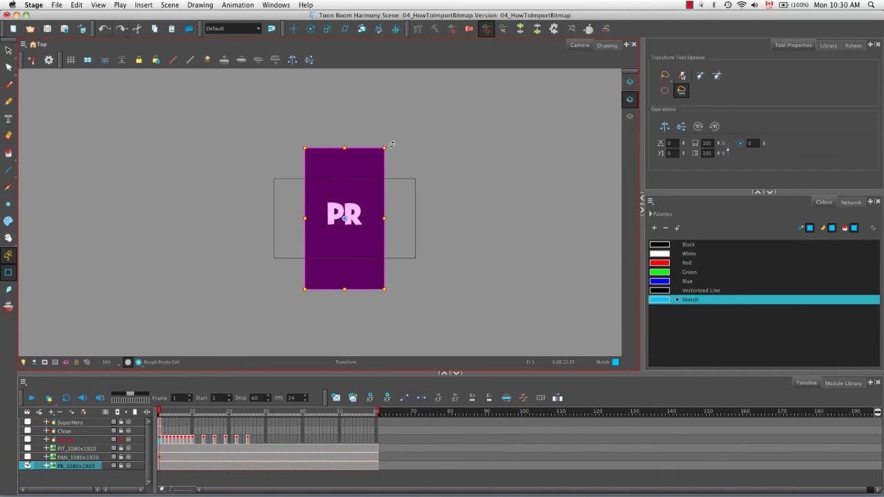
pyautogui.moveTo(391, 145)
pyautogui.mouseDown()
pyautogui.moveTo(361, 136)
pyautogui.moveTo(302, 143)
pyautogui.mouseUp()
pyautogui.hotkey('ctrl', 'z')
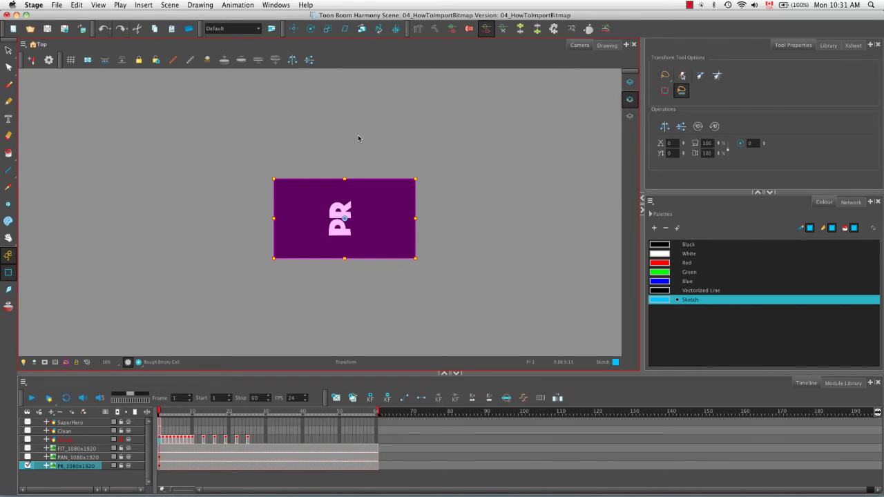
pyautogui.click(351, 147)
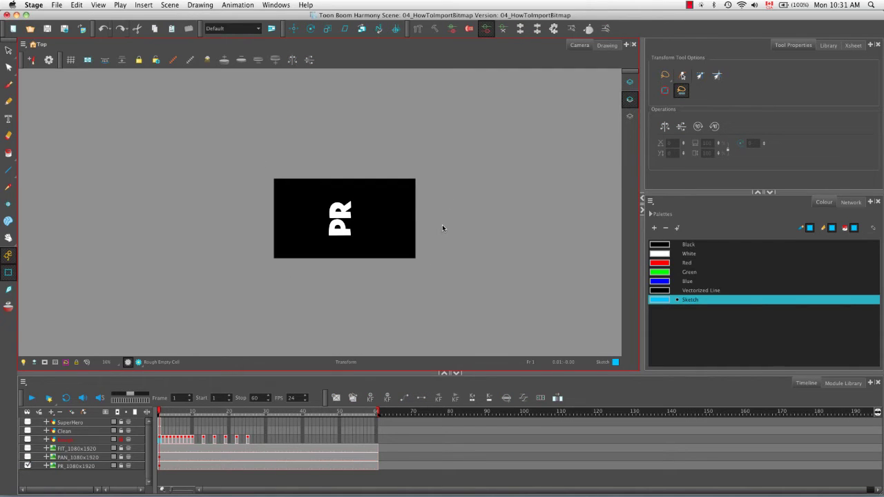
# - Import BG_rocks.png as an original bitmap on a filename-based layer, using Project Resolution alignment and Premultiplied with White transparency
pyautogui.click(82, 30)
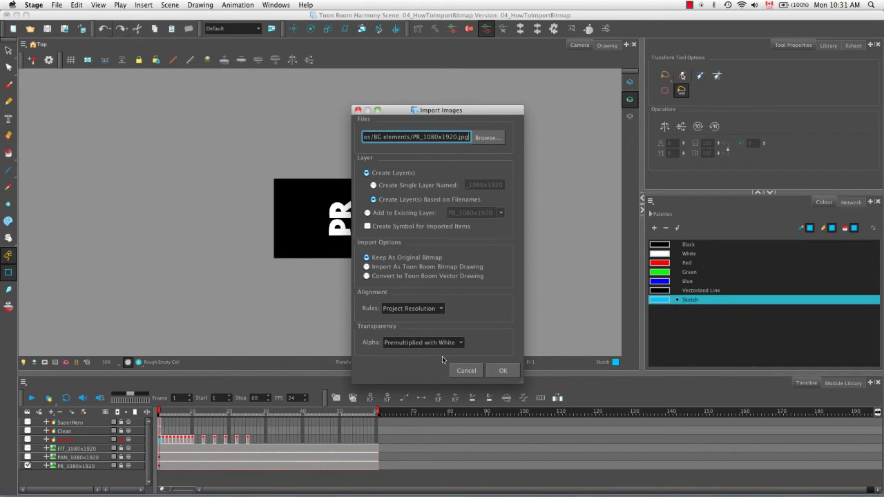
pyautogui.click(463, 343)
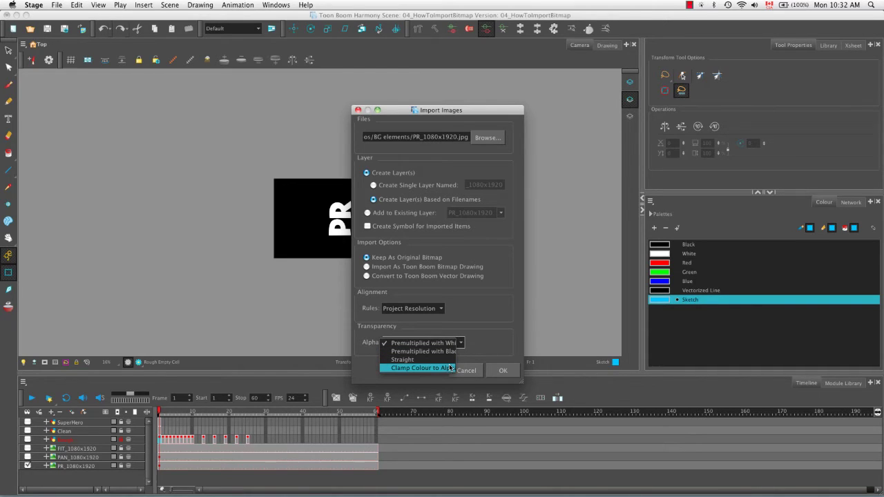
pyautogui.click(497, 329)
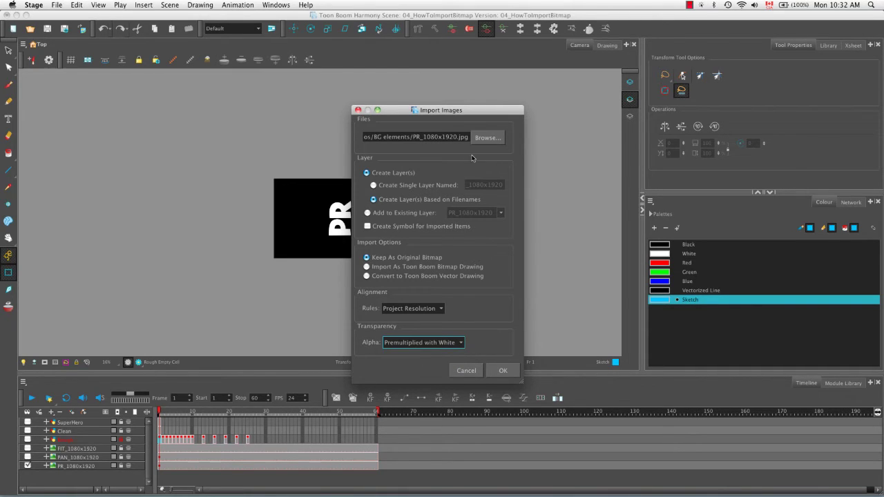
pyautogui.click(492, 144)
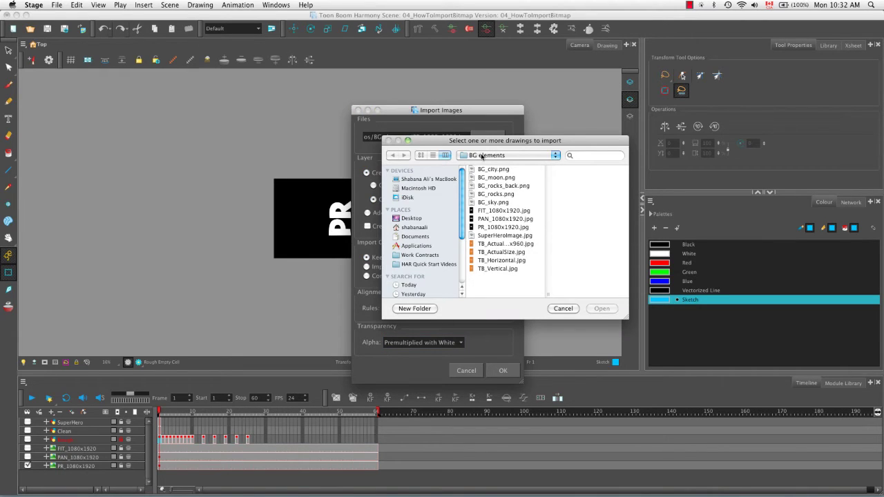
pyautogui.click(476, 194)
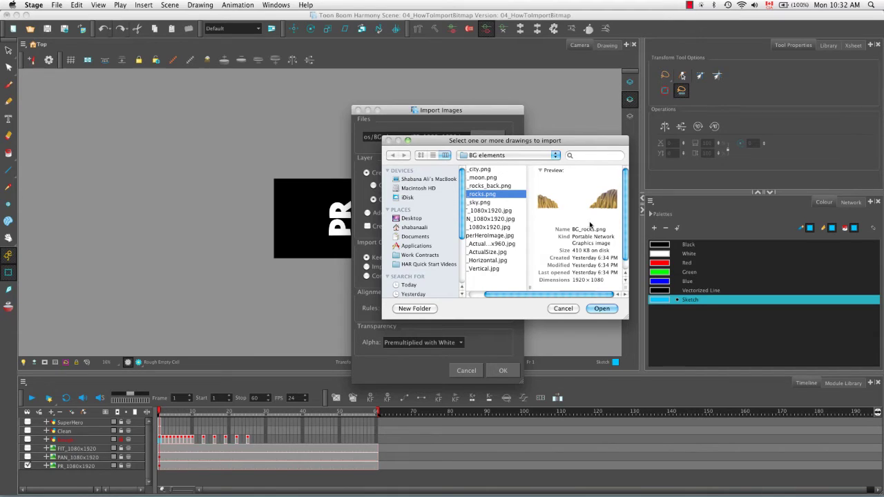
pyautogui.click(599, 307)
pyautogui.click(498, 367)
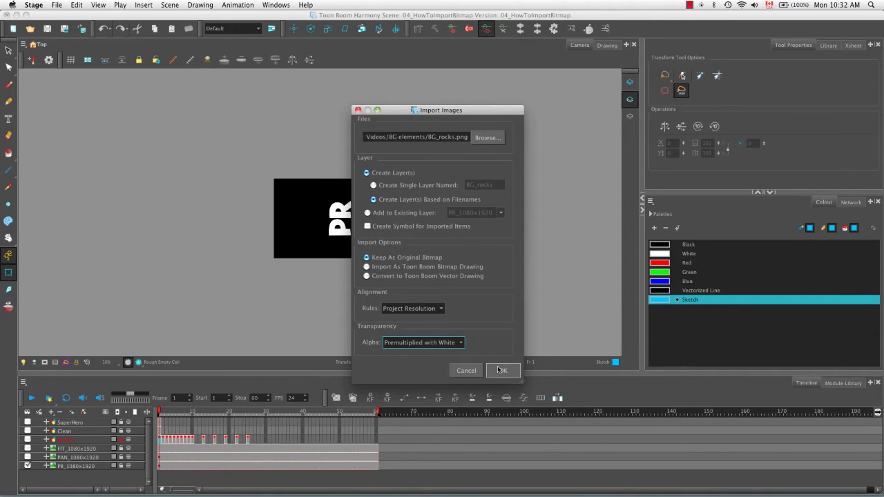
# - Import BG_rocks.png again on its own layer, with the alpha transparency set to Premultiplied with Black
pyautogui.click(82, 28)
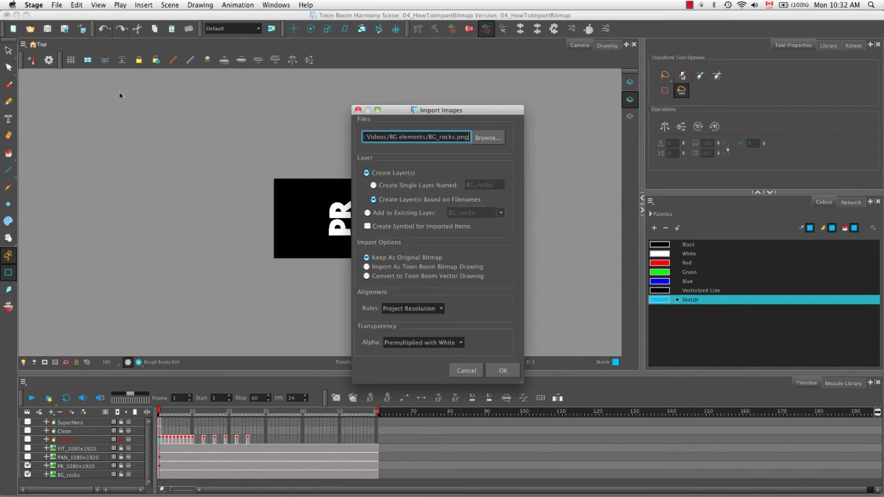
pyautogui.click(457, 343)
pyautogui.click(453, 355)
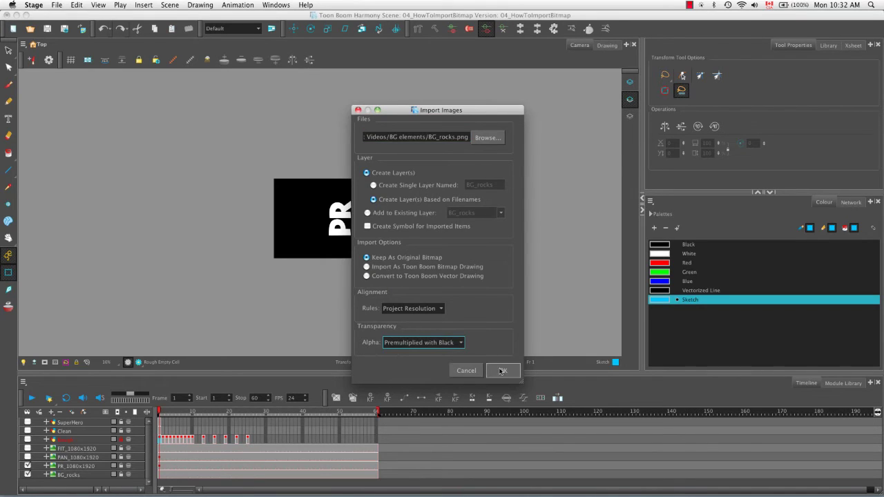
pyautogui.click(499, 371)
# - Import another copy of BG_rocks.png on its own layer, with the alpha transparency set to Straight
pyautogui.click(81, 29)
pyautogui.click(459, 343)
pyautogui.click(402, 351)
pyautogui.click(493, 370)
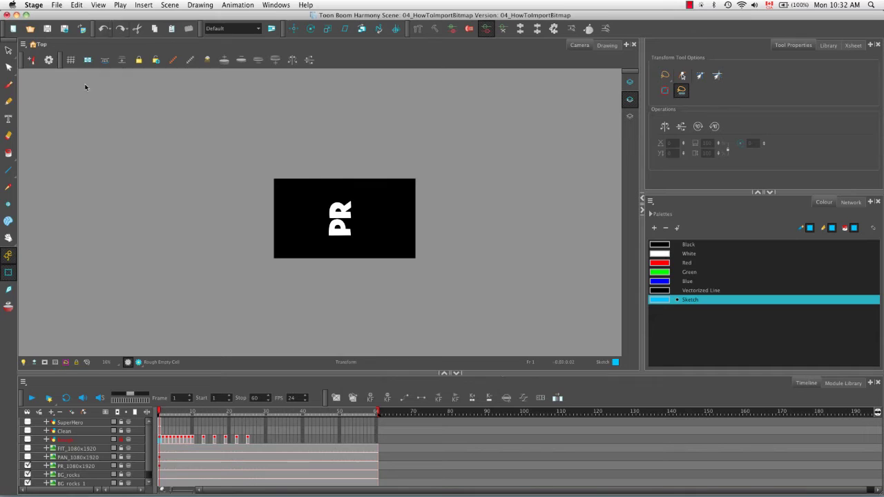
# - Import a fourth copy of BG_rocks.png on its own layer, with the alpha transparency set to Clamp Colour to Alpha
pyautogui.click(82, 29)
pyautogui.click(448, 343)
pyautogui.click(414, 350)
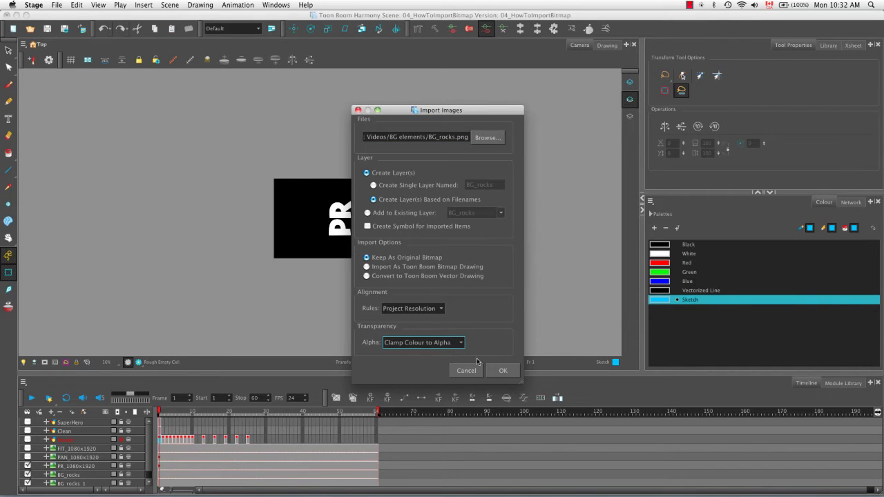
pyautogui.click(503, 370)
# - Hide the PR_1080x1920 layer so only the imported rock images are displayed, and reset the camera view
pyautogui.moveTo(149, 441); pyautogui.dragTo(147, 456)
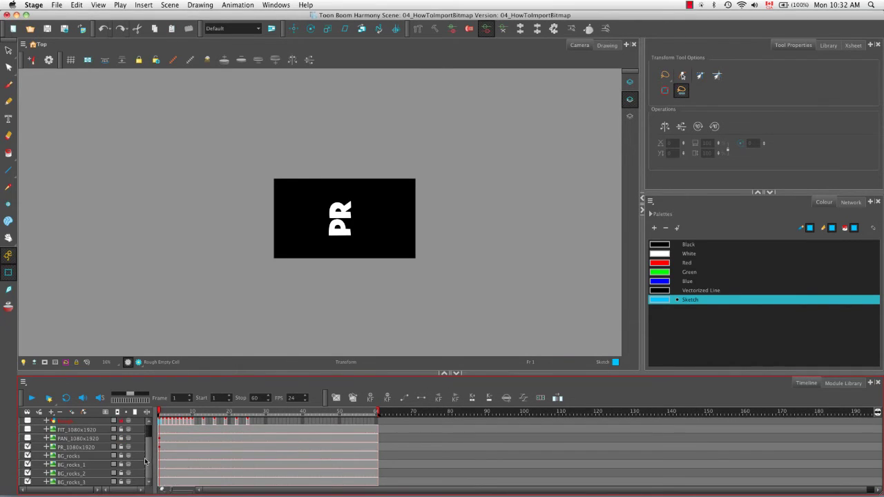
pyautogui.click(28, 447)
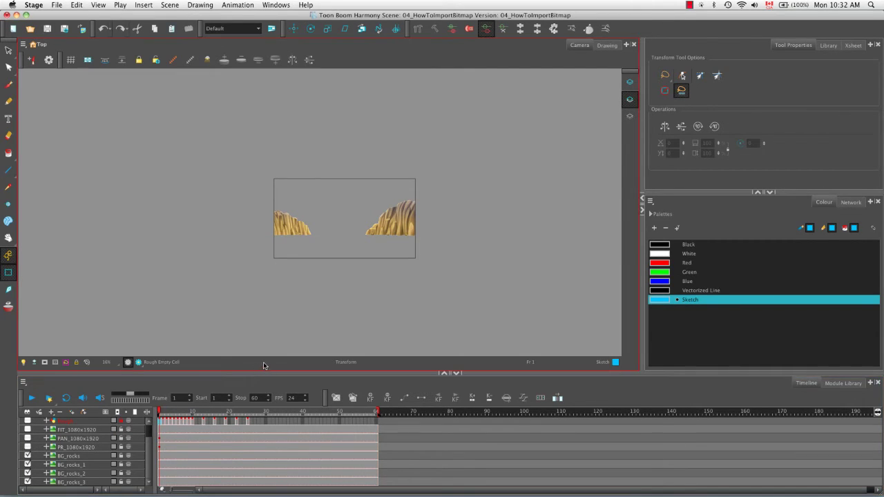
pyautogui.hotkey('shift', 'm')
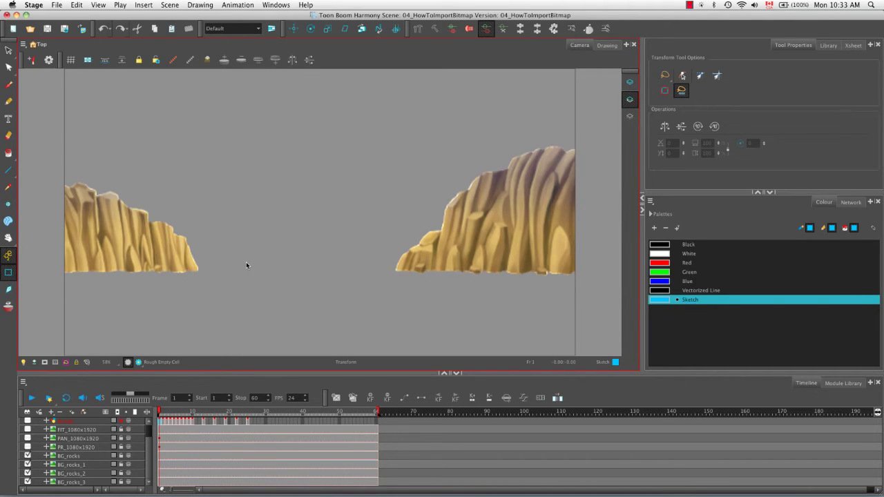
# - Select all the rock images, examine the edge of the left rock formation up close, and deselect them
pyautogui.press('super+a')
pyautogui.press('2')
pyautogui.press('2')
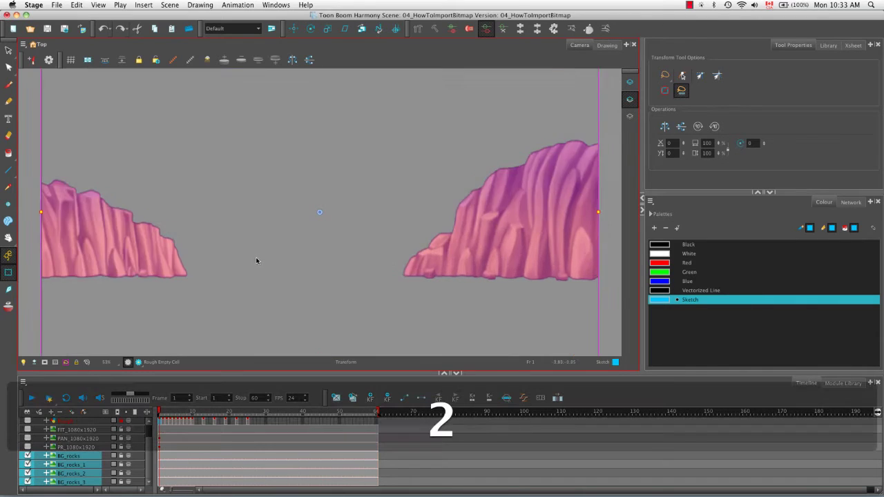
pyautogui.press('space')
pyautogui.moveTo(103, 256); pyautogui.dragTo(377, 246)
pyautogui.press('2')
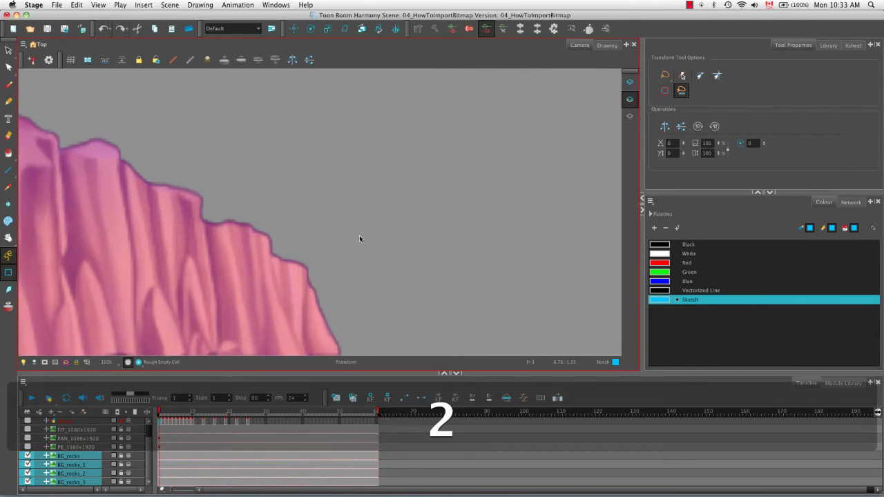
pyautogui.click(333, 227)
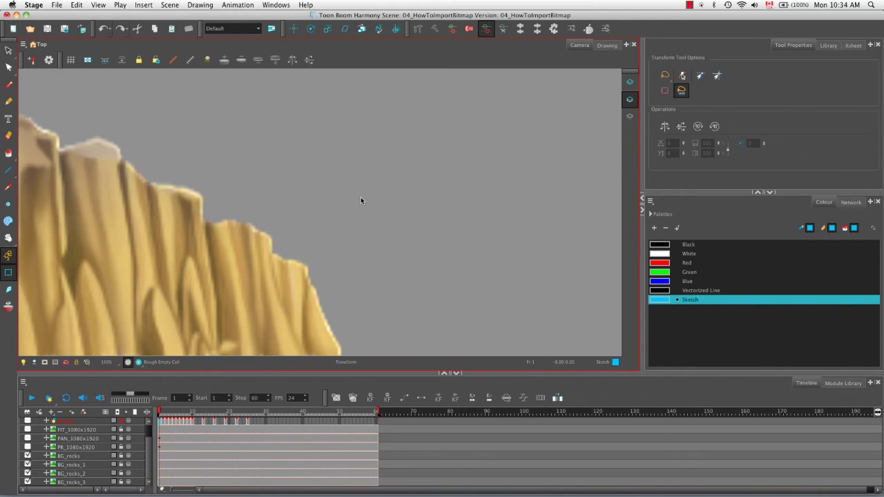
# - Add a Colour-Card layer to the scene and switch the camera view to the render preview
pyautogui.click(51, 412)
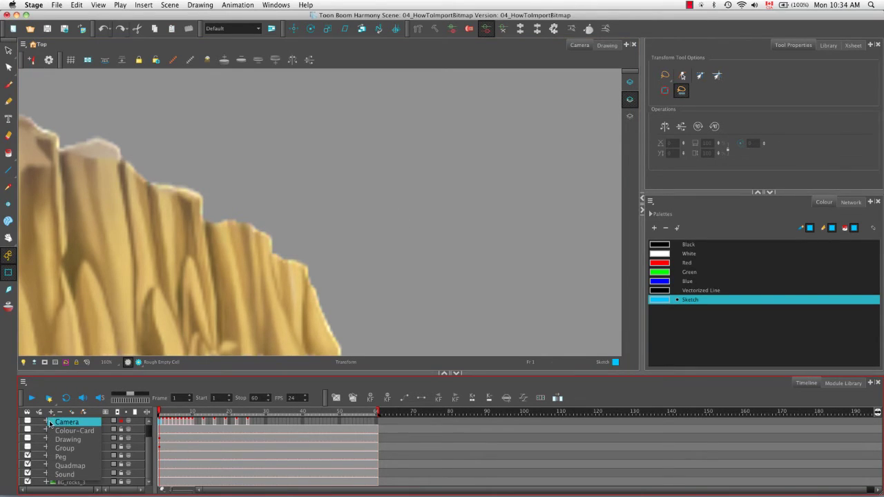
pyautogui.click(51, 423)
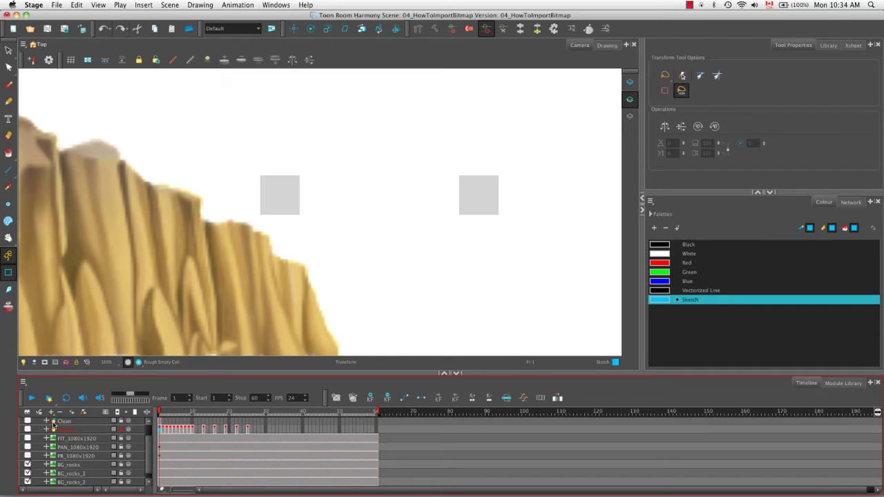
pyautogui.click(138, 361)
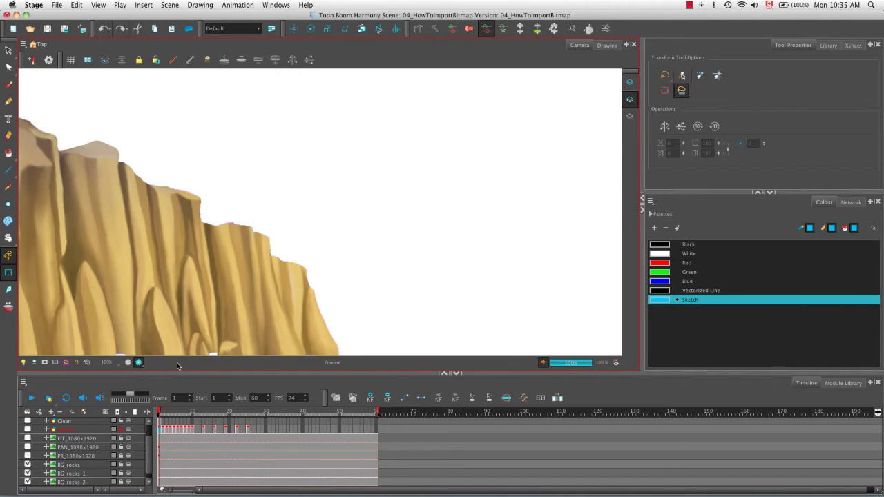
# - Examine the rendered edge pixels of the left rock formation up close against the white background
pyautogui.press('2')
pyautogui.press('2')
pyautogui.press('2')
pyautogui.press('2')
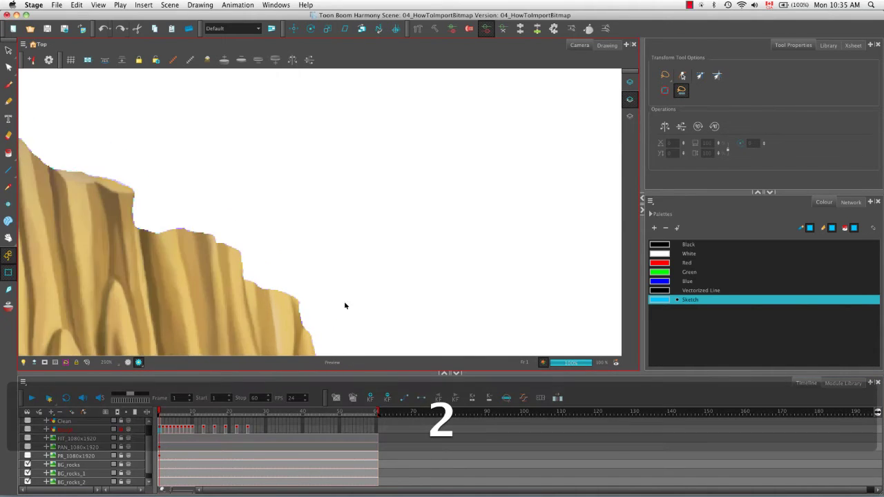
pyautogui.press('space')
pyautogui.moveTo(249, 294)
pyautogui.mouseDown()
pyautogui.moveTo(348, 288)
pyautogui.moveTo(481, 315)
pyautogui.mouseUp()
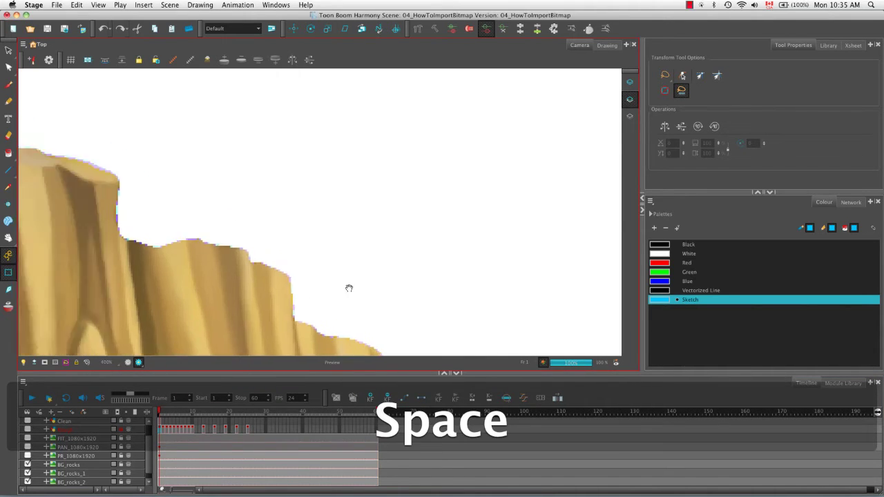
pyautogui.moveTo(400, 263); pyautogui.dragTo(421, 276)
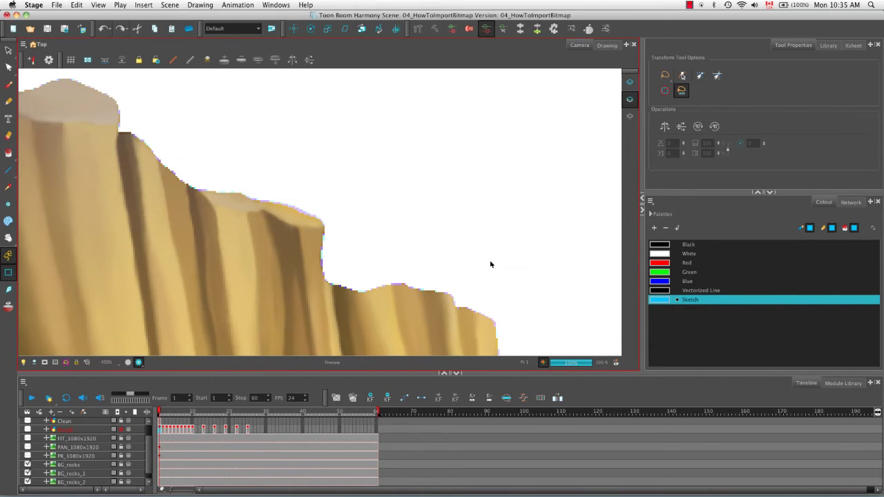
# - Hide all four rock layers and display only BG_rocks_1 in the render preview
pyautogui.scroll(-1, 104, 456)
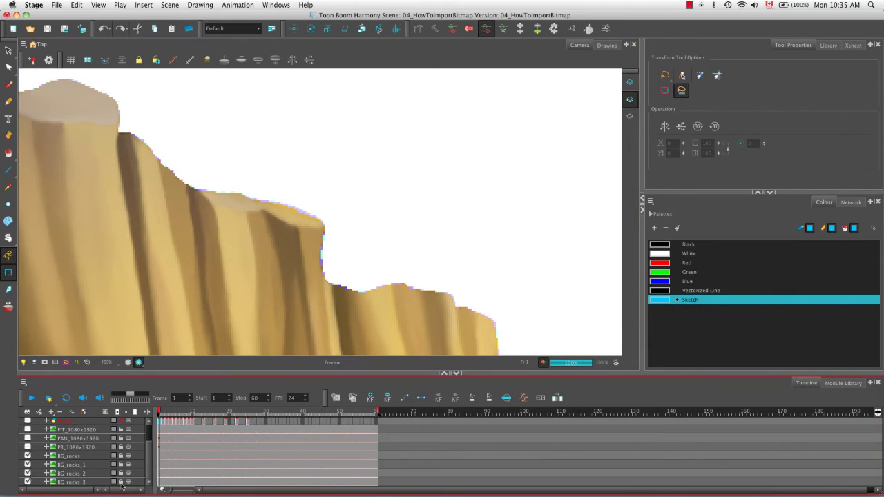
pyautogui.click(29, 482)
pyautogui.click(28, 473)
pyautogui.click(28, 464)
pyautogui.click(27, 455)
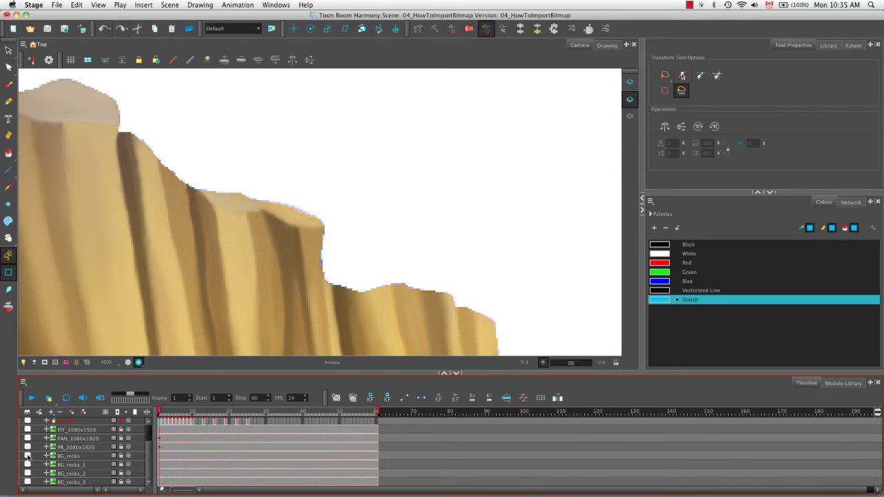
pyautogui.click(28, 464)
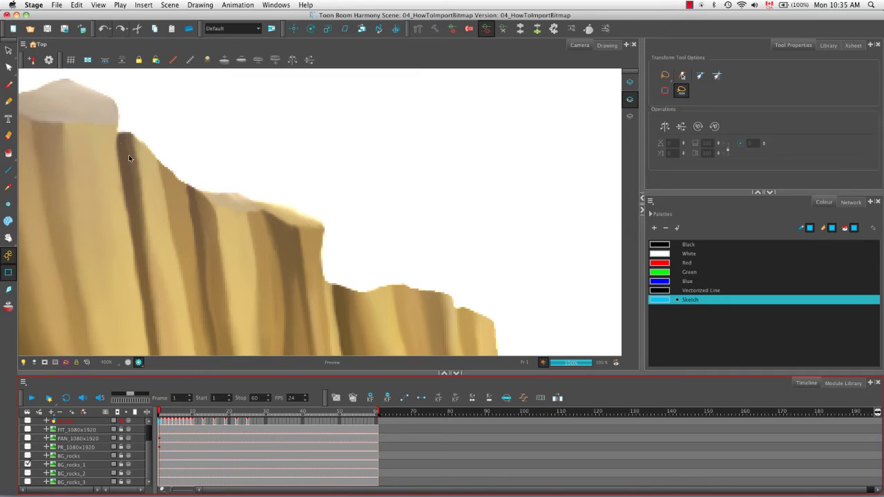
# - Switch the camera view to OpenGL mode and examine the edges of BG_rocks_1 for comparison with the render
pyautogui.click(127, 364)
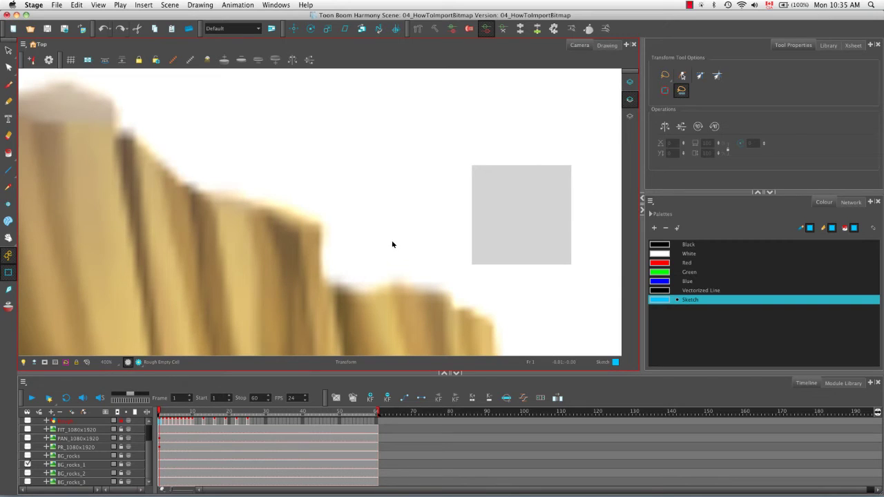
pyautogui.press('1')
pyautogui.press('1')
pyautogui.press('1')
pyautogui.press('1')
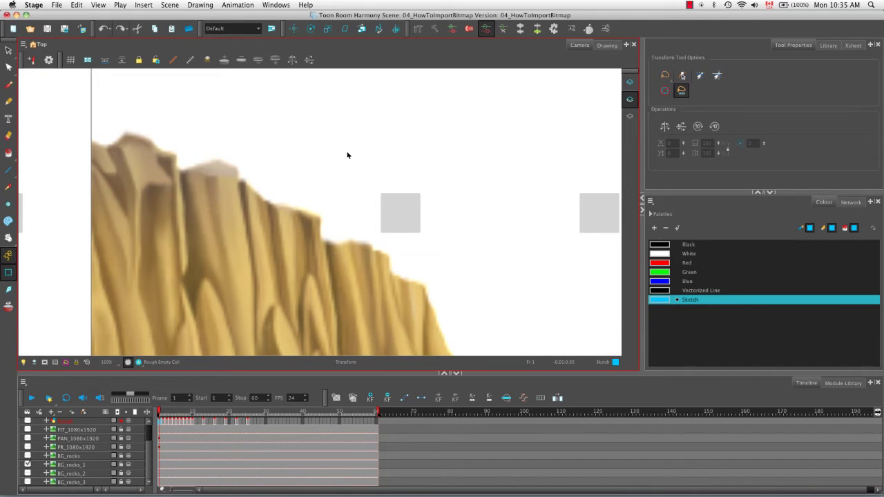
# - Display BG_rocks_2 instead of BG_rocks_1 and show its rock edge up close in the render preview
pyautogui.click(28, 464)
pyautogui.click(28, 473)
pyautogui.press('2')
pyautogui.press('2')
pyautogui.press('2')
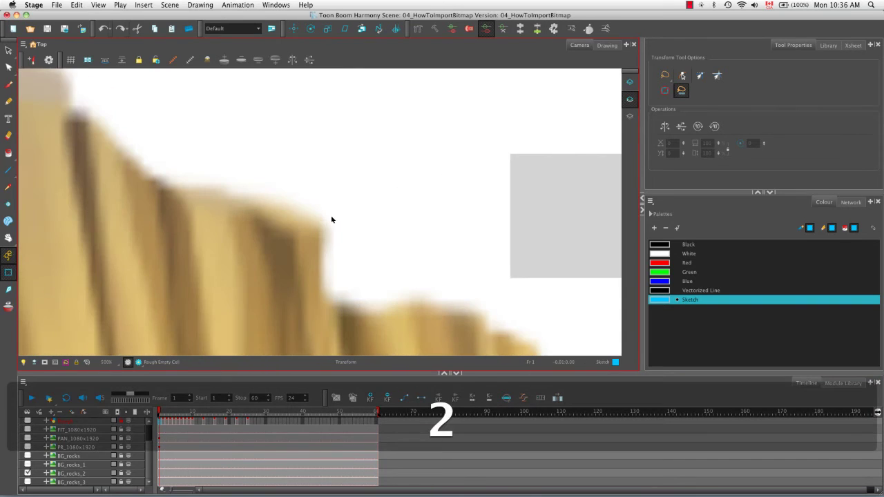
pyautogui.press('space')
pyautogui.click(137, 361)
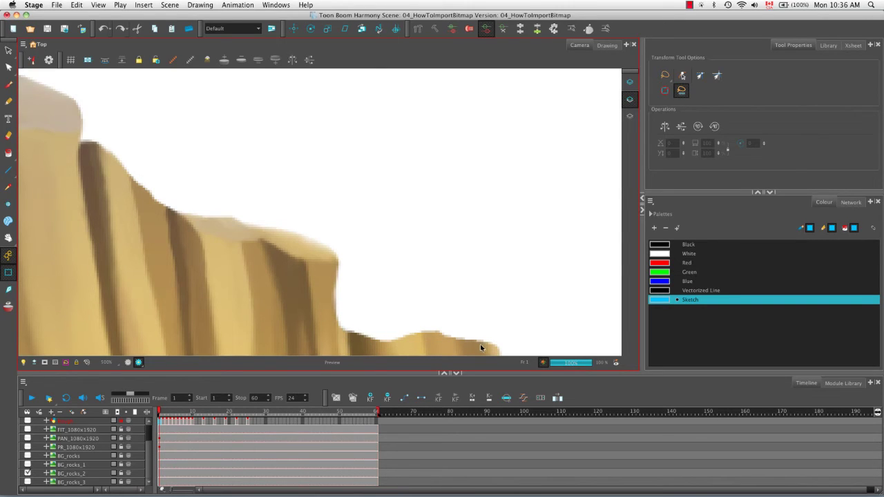
# - Display BG_rocks_3 instead of BG_rocks_2 to check its rendered edge, and hide it again
pyautogui.click(28, 473)
pyautogui.click(27, 482)
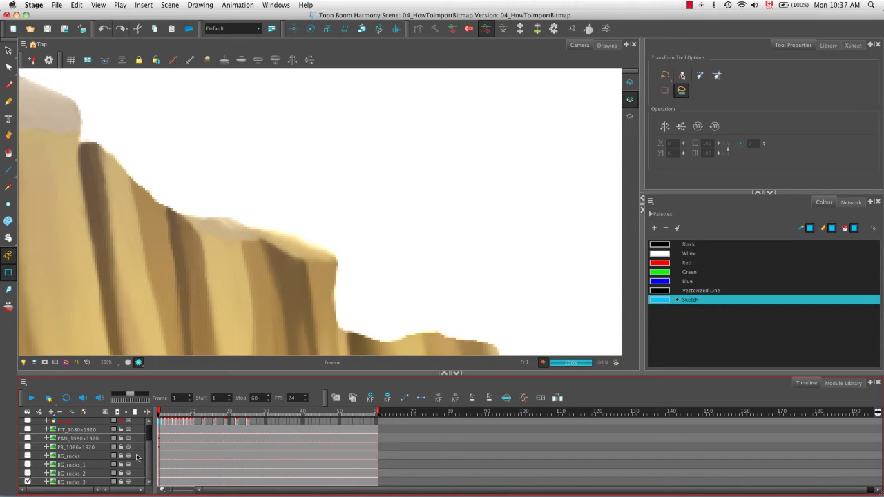
pyautogui.click(27, 482)
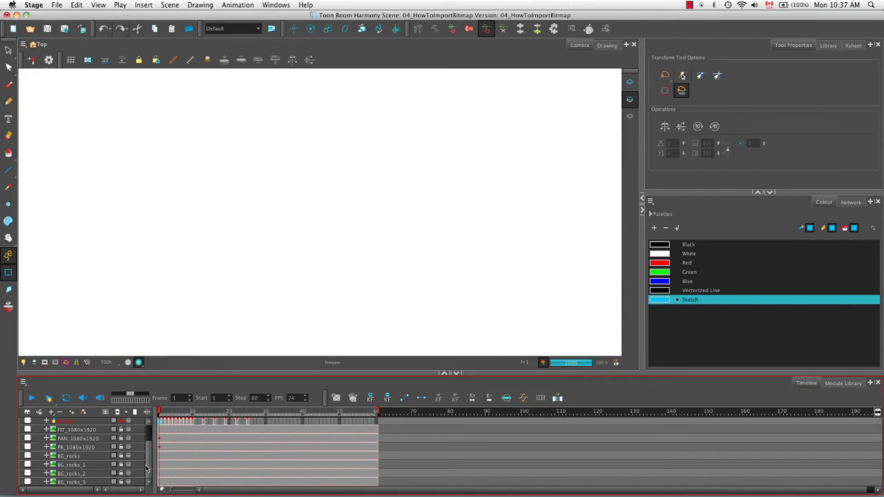
# - Select the Clean layer and add a new colour to its palette with RGB values 250, 180, 30
pyautogui.scroll(3, 146, 468)
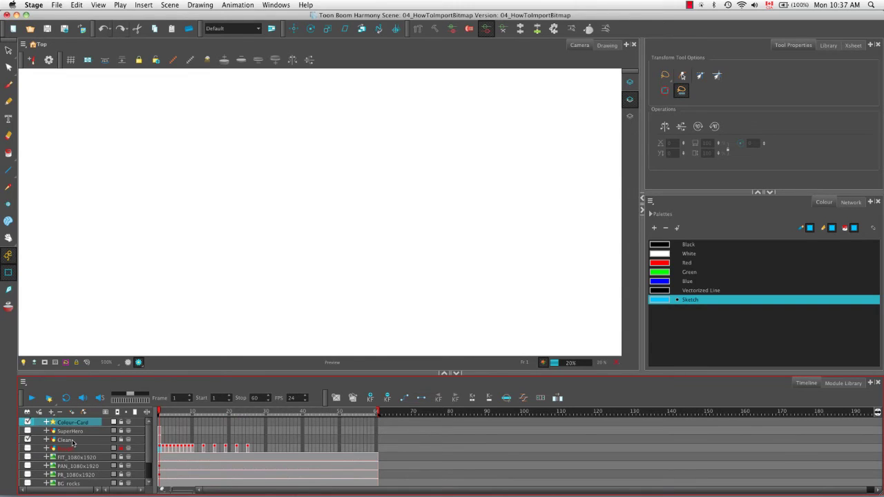
pyautogui.click(82, 444)
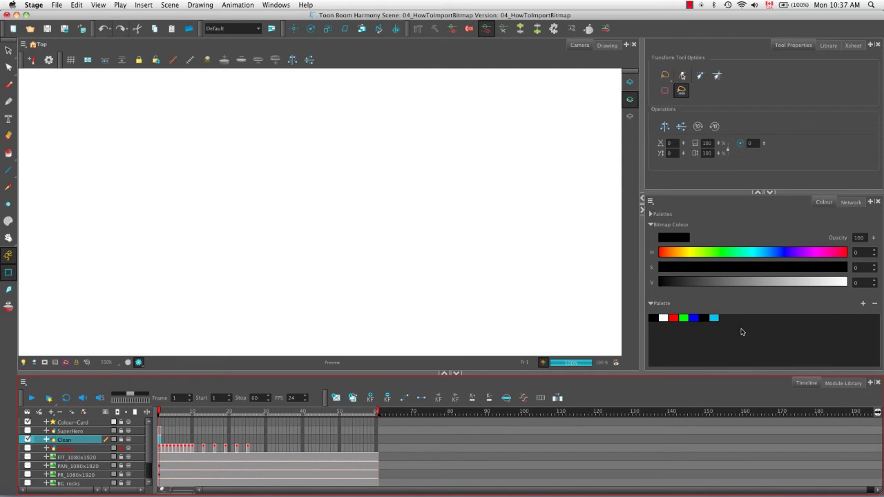
pyautogui.click(863, 306)
pyautogui.doubleClick(723, 319)
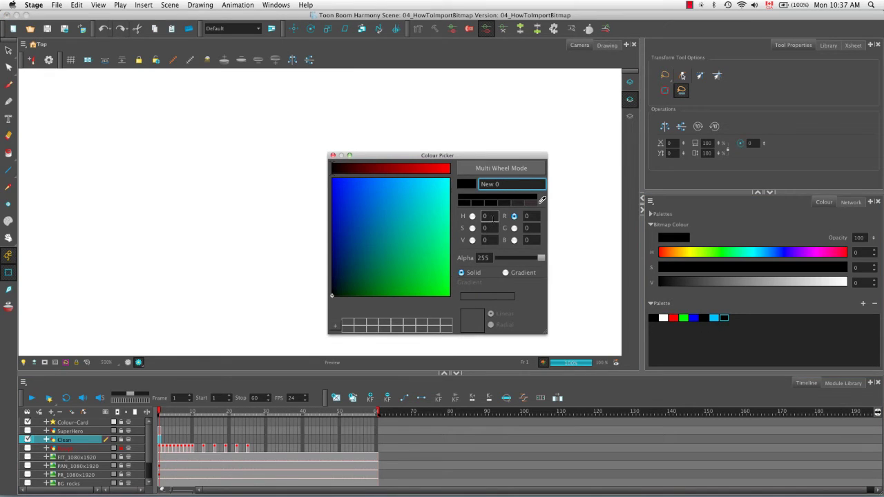
pyautogui.click(527, 216)
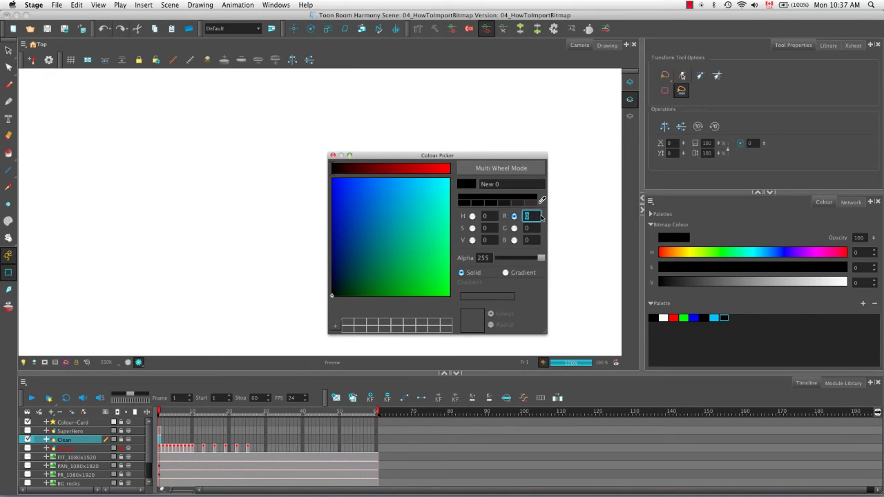
pyautogui.write('250')
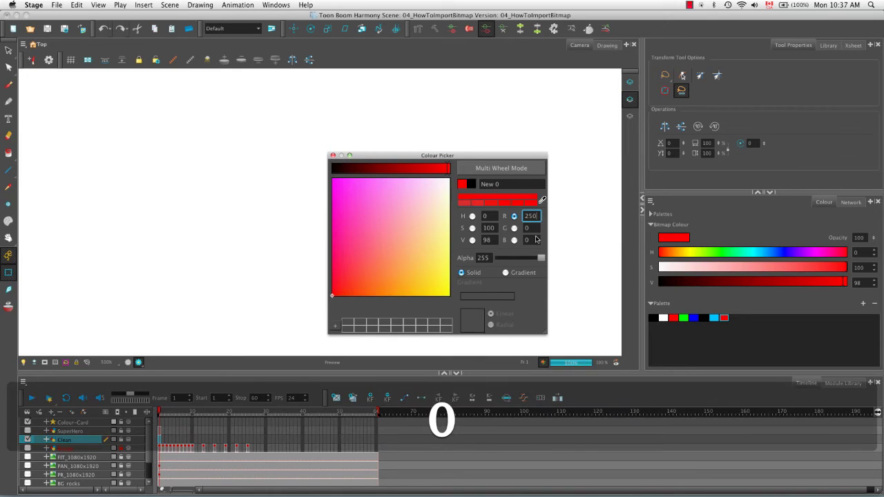
pyautogui.press('Tab')
pyautogui.write('180')
pyautogui.press('Tab')
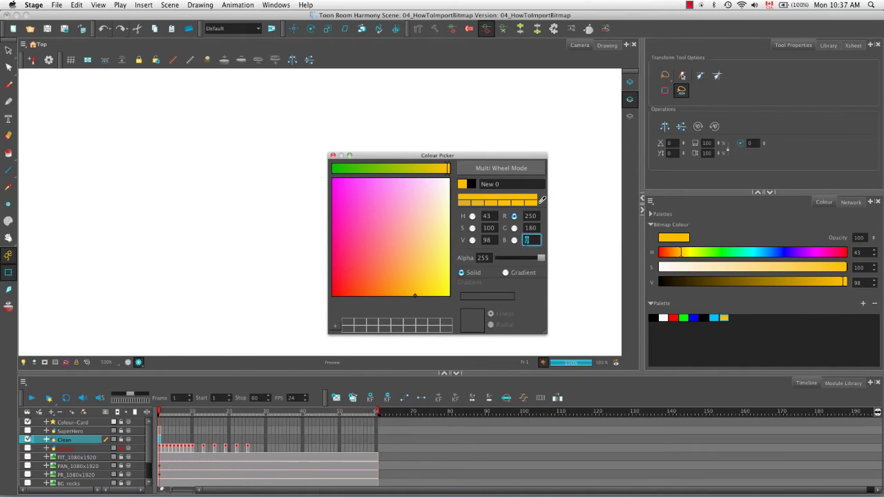
pyautogui.write('30')
pyautogui.click(472, 216)
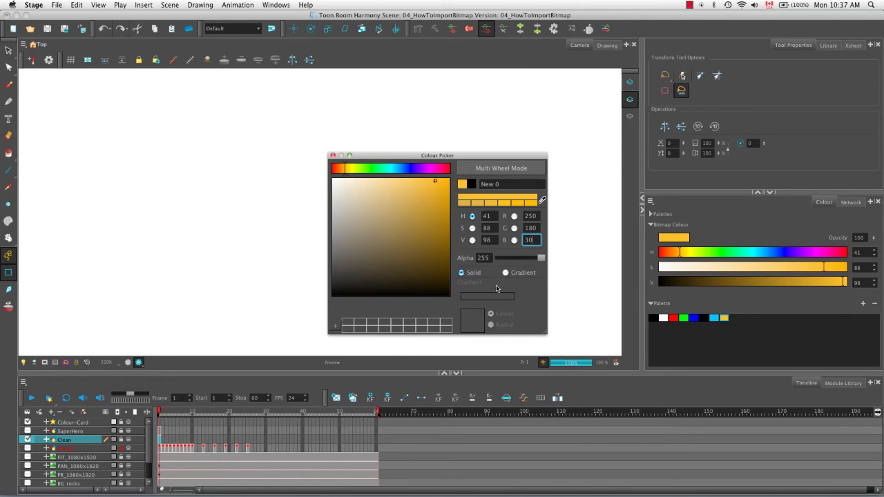
# - Add a second new colour to the palette and set its RGB values to 125, 90, 30
pyautogui.click(863, 304)
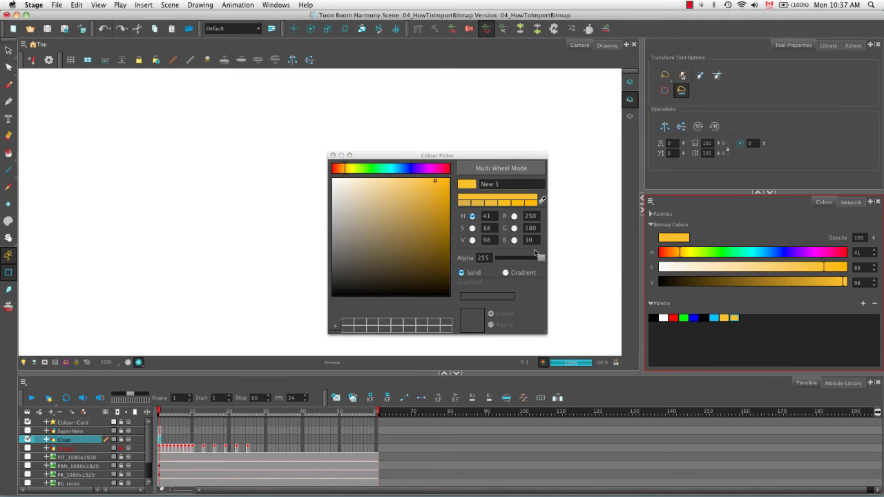
pyautogui.click(530, 216)
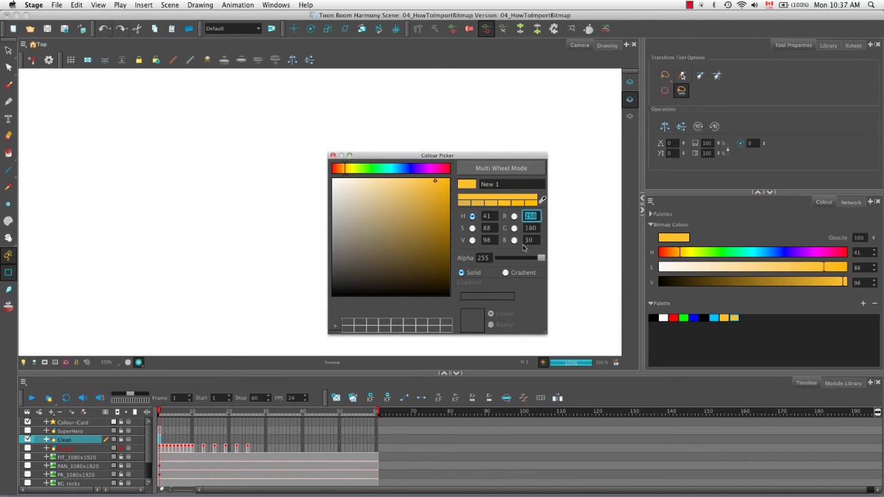
pyautogui.write('125')
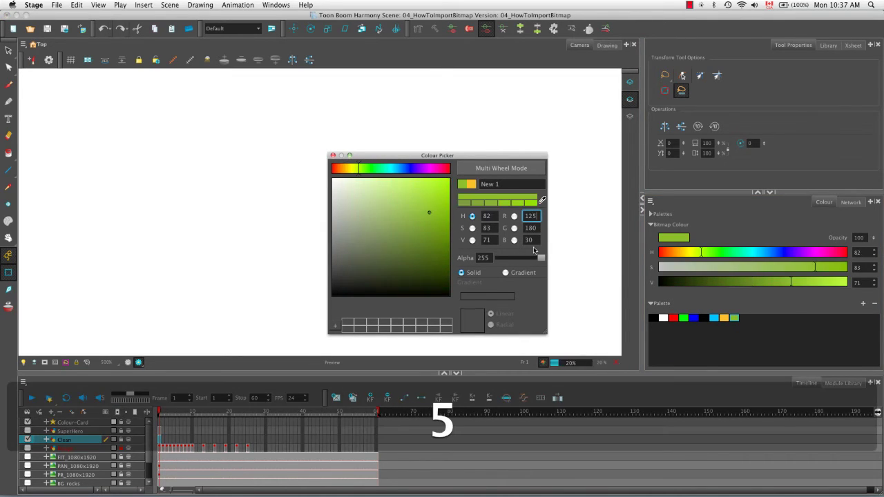
pyautogui.press('Tab')
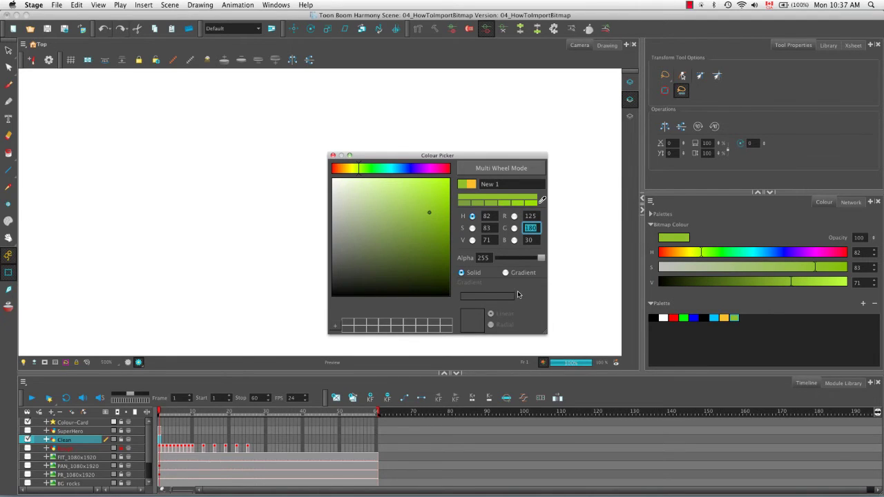
pyautogui.write('90')
pyautogui.press('Tab')
pyautogui.write('30')
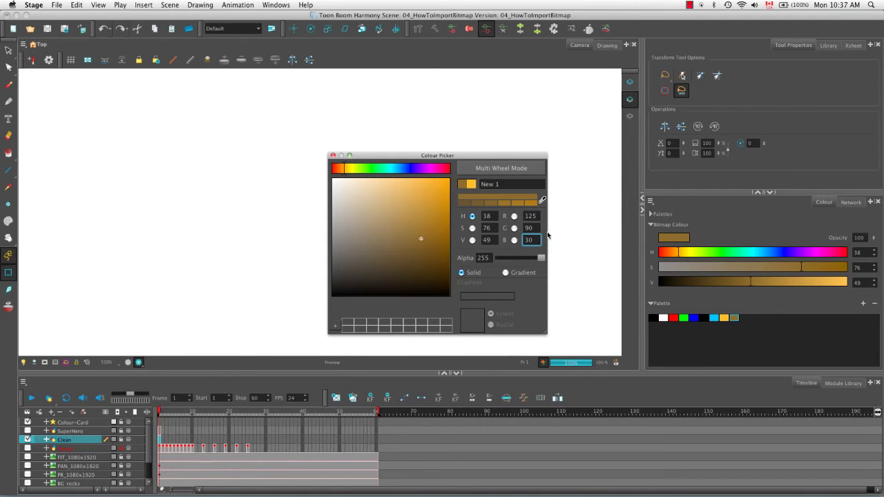
# - Set the second colour's blue value to 15, adjust its shade to RGB 115, 83, 15, and close the colour picker
pyautogui.doubleClick(534, 240)
pyautogui.write('15')
pyautogui.moveTo(435, 239)
pyautogui.mouseDown()
pyautogui.moveTo(435, 185)
pyautogui.moveTo(433, 242)
pyautogui.mouseUp()
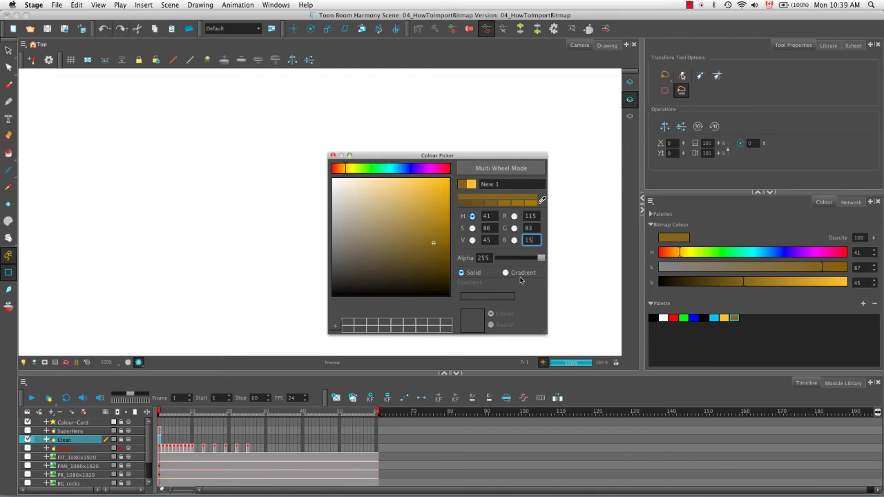
pyautogui.click(334, 156)
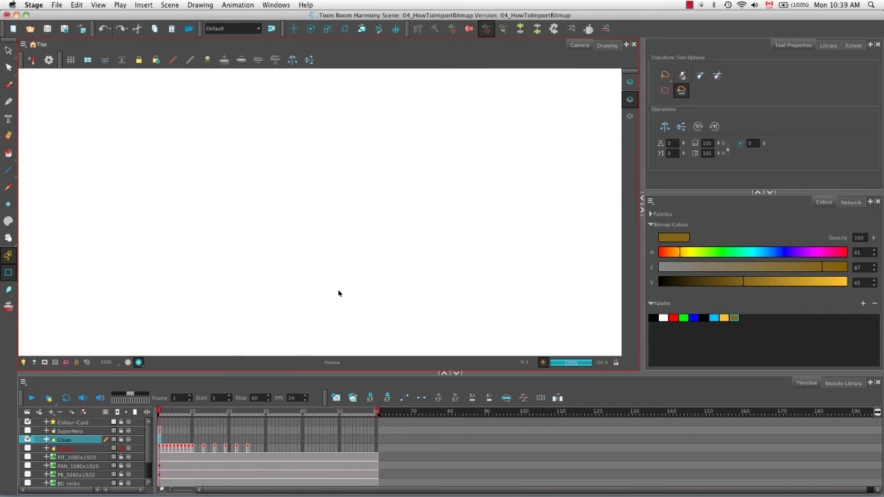
# - Hide the Clean layer's superhero drawing and display BG_rocks_2 in the render preview
pyautogui.press('1')
pyautogui.press('1')
pyautogui.press('1')
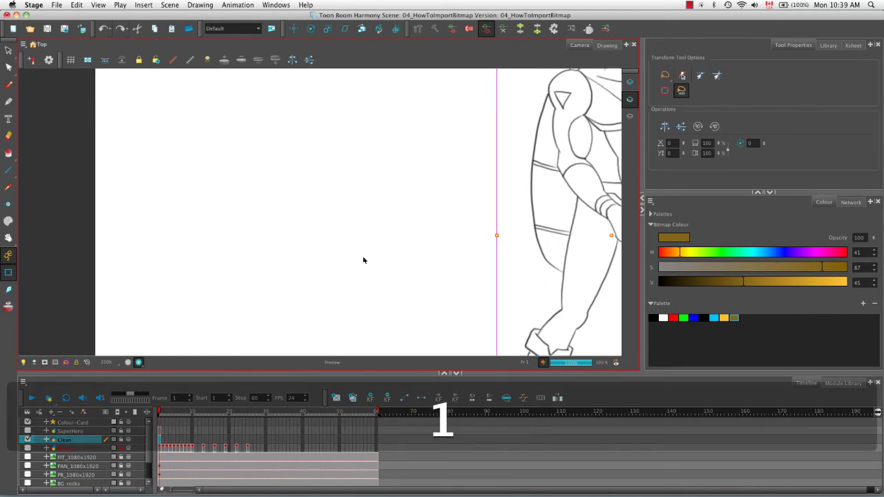
pyautogui.press('space')
pyautogui.moveTo(463, 242); pyautogui.dragTo(296, 274)
pyautogui.press('1')
pyautogui.press('space')
pyautogui.moveTo(446, 247); pyautogui.dragTo(343, 266)
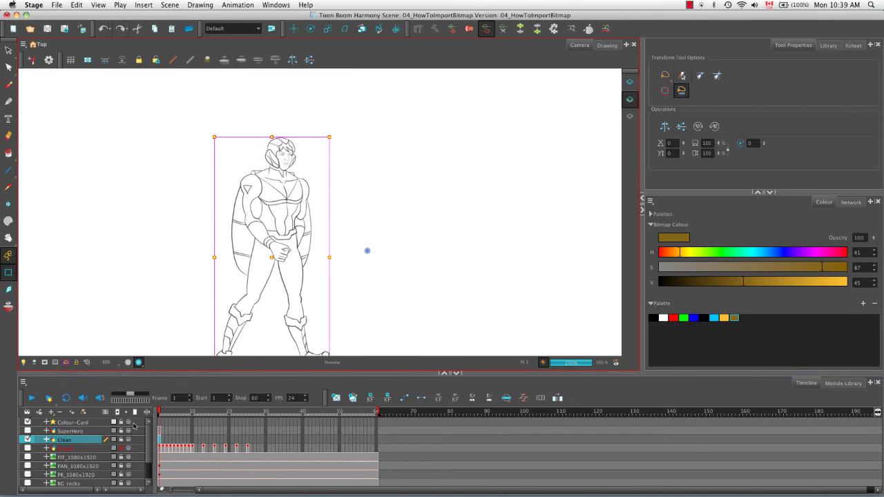
pyautogui.click(28, 440)
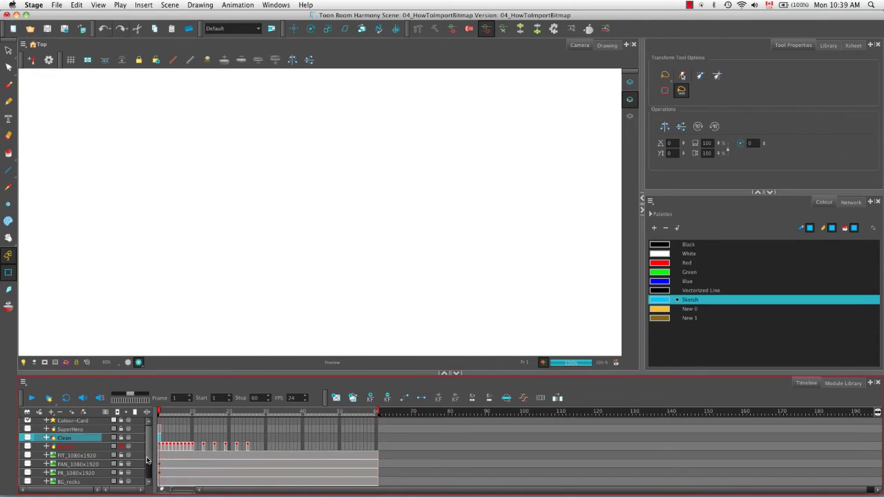
pyautogui.scroll(-3, 149, 456)
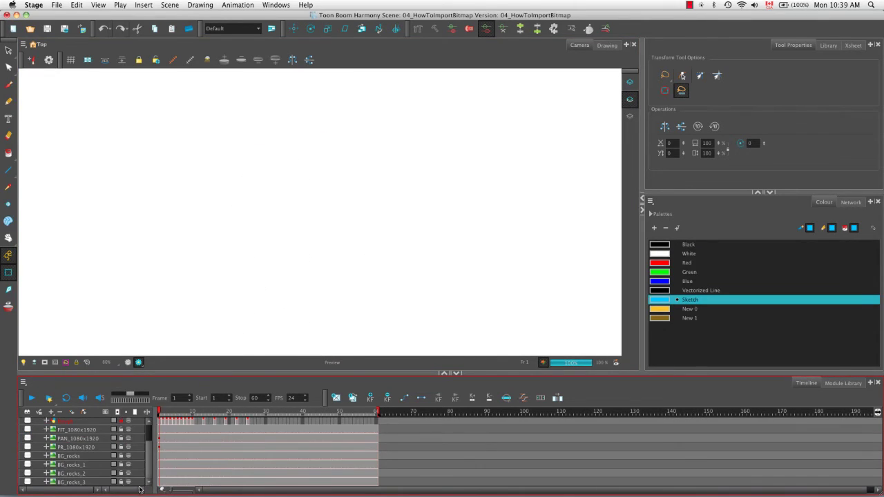
pyautogui.click(27, 473)
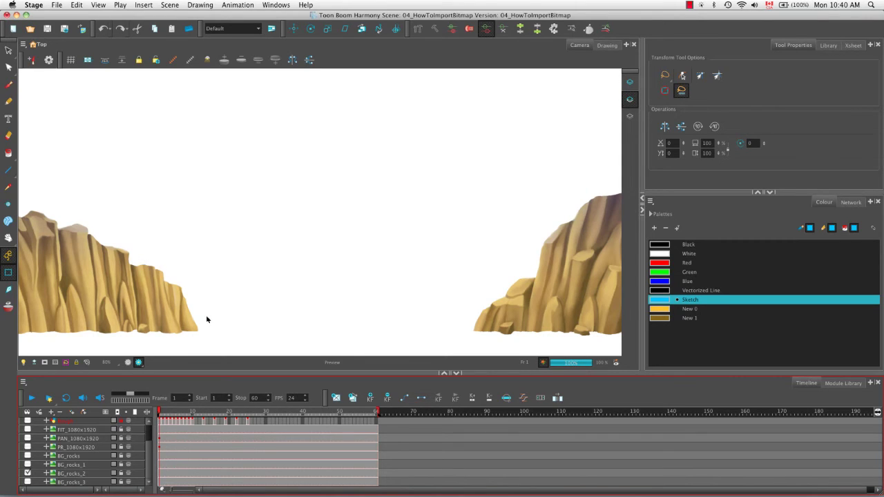
# - Compare the edges of BG_rocks_2 between OpenGL and render view modes, ending in OpenGL mode
pyautogui.click(127, 361)
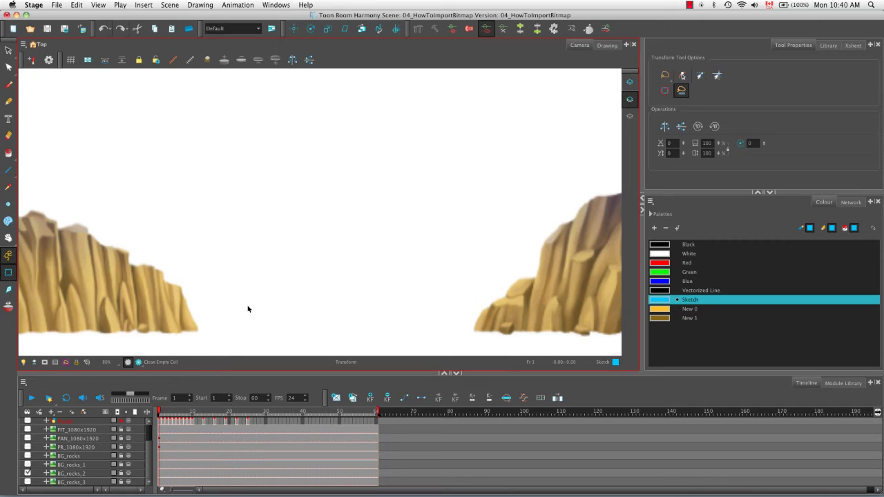
pyautogui.click(138, 363)
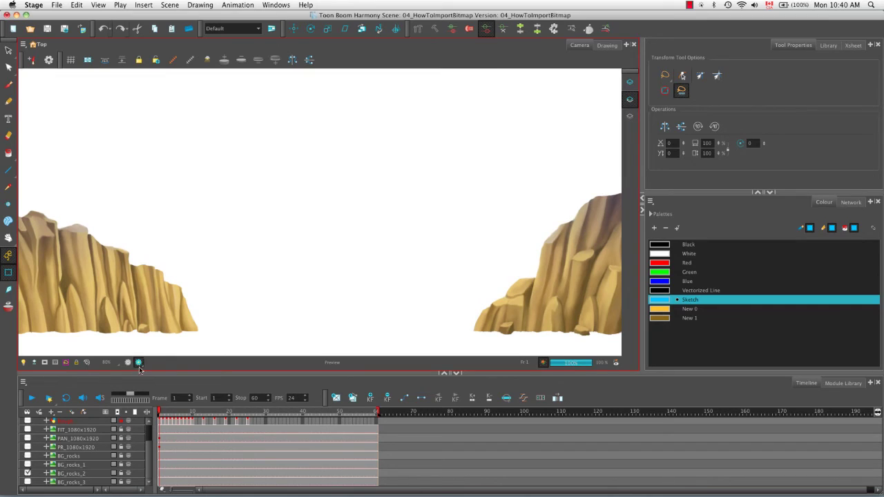
pyautogui.click(138, 362)
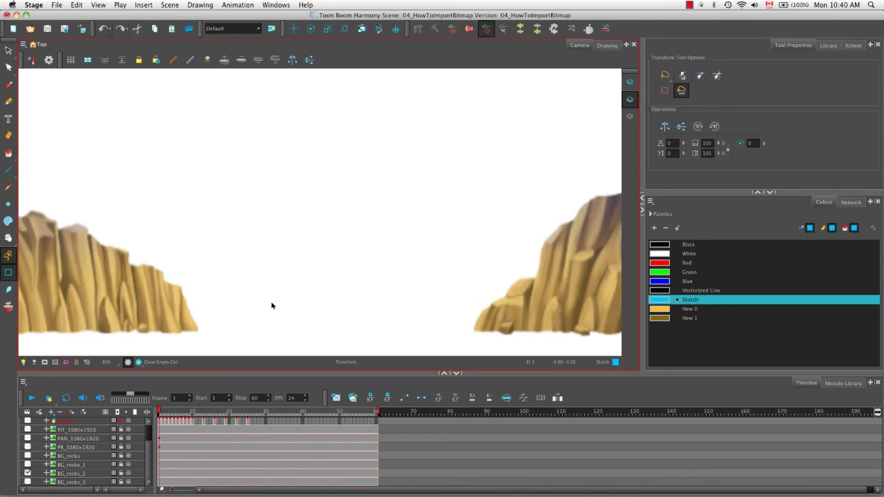
# - Reset the camera view and hide the Colour-Card and BG_rocks_2 layers to leave the scene empty
pyautogui.hotkey('shift', 'm')
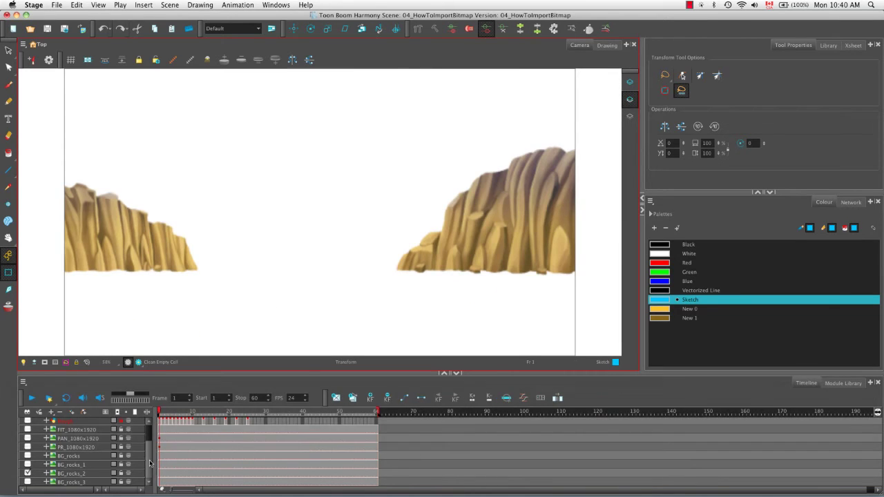
pyautogui.moveTo(149, 463); pyautogui.dragTo(148, 443)
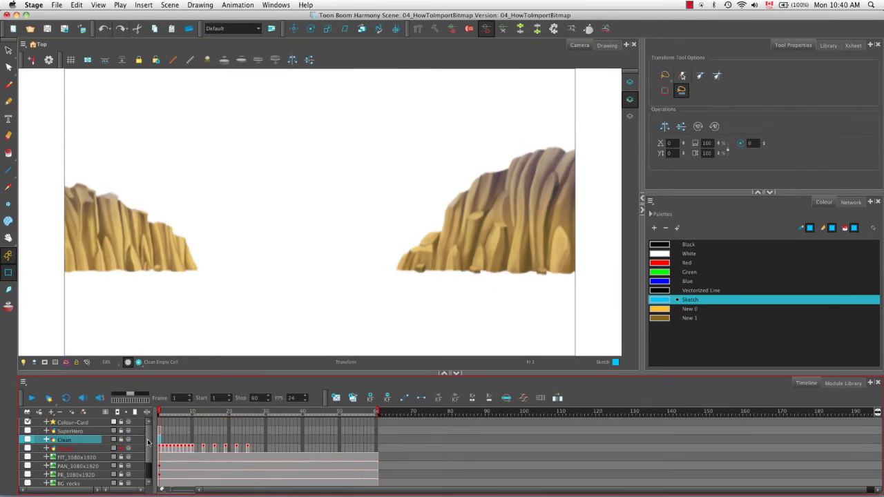
pyautogui.click(27, 422)
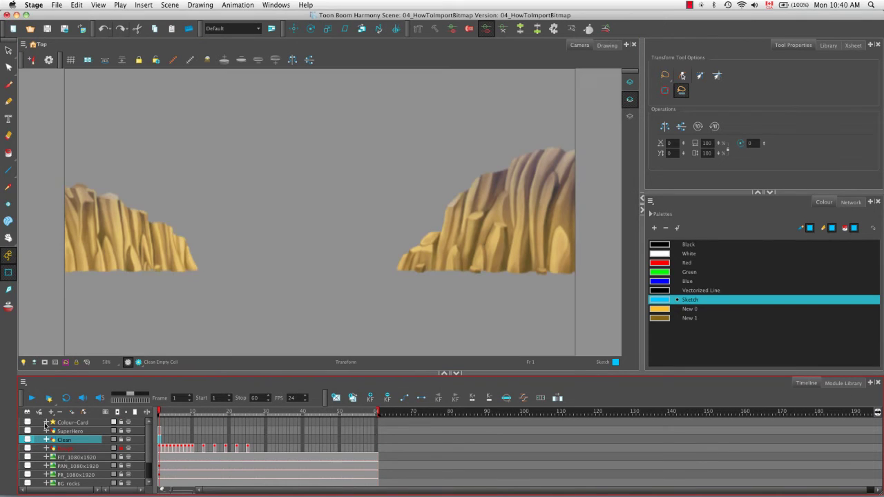
pyautogui.moveTo(149, 447); pyautogui.dragTo(147, 461)
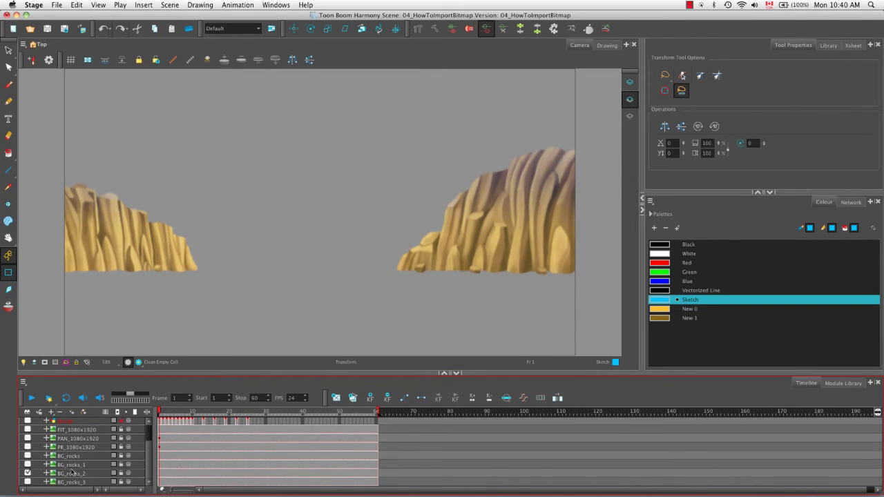
pyautogui.click(27, 473)
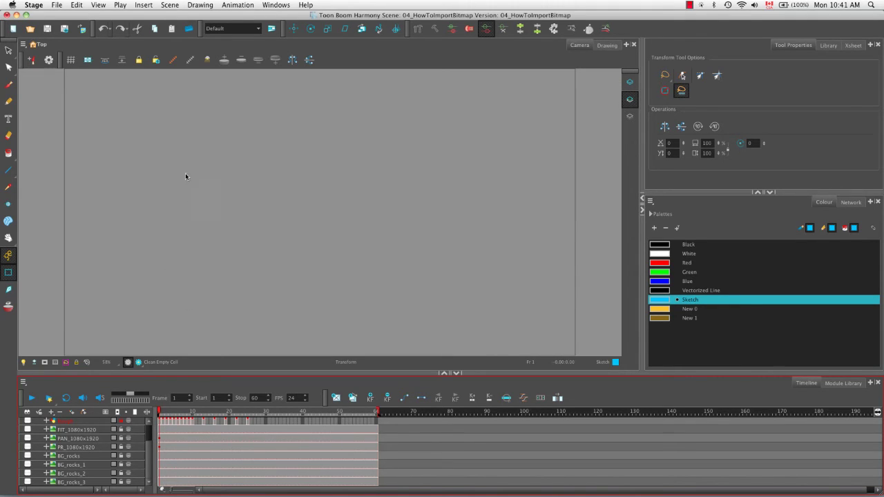
# - Set up an image import as a Toon Boom Bitmap Drawing and choose TB_Horizontal.jpg from BG elements as the file
pyautogui.click(81, 32)
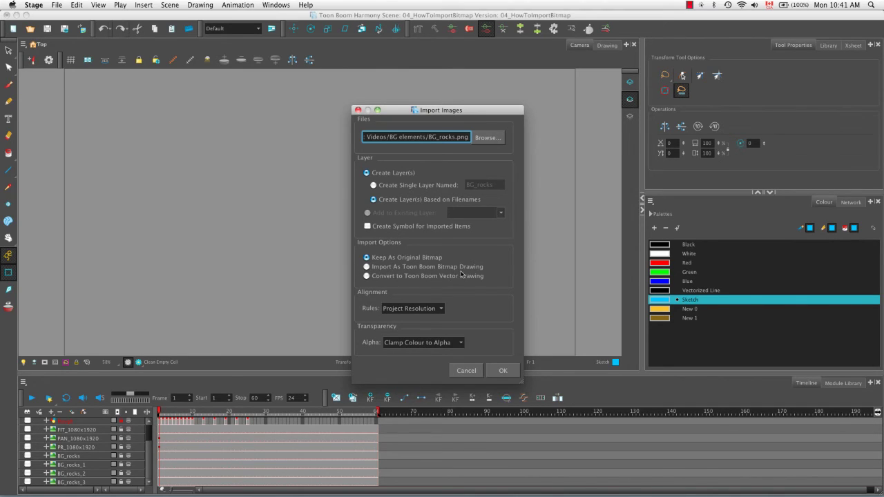
pyautogui.click(369, 268)
pyautogui.click(493, 137)
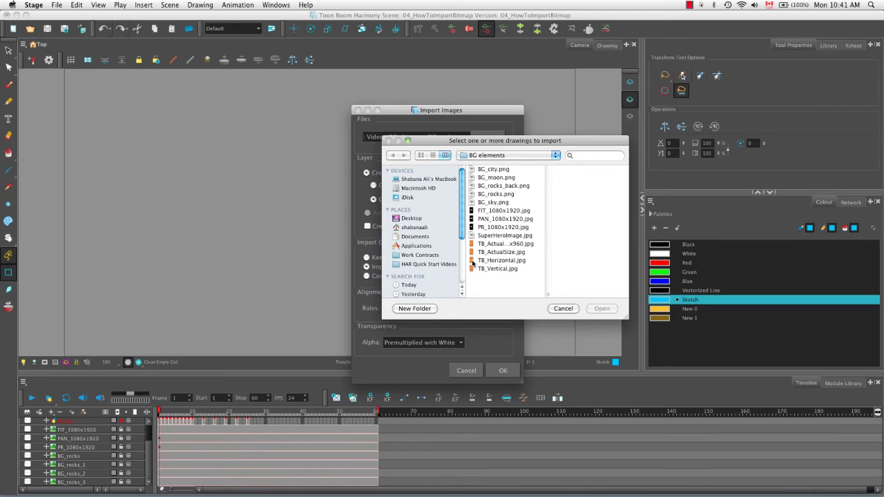
pyautogui.click(483, 260)
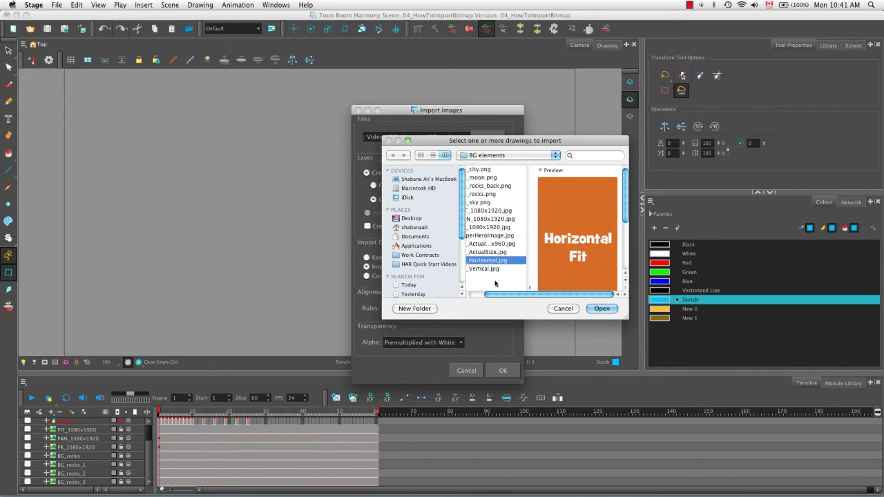
pyautogui.click(601, 309)
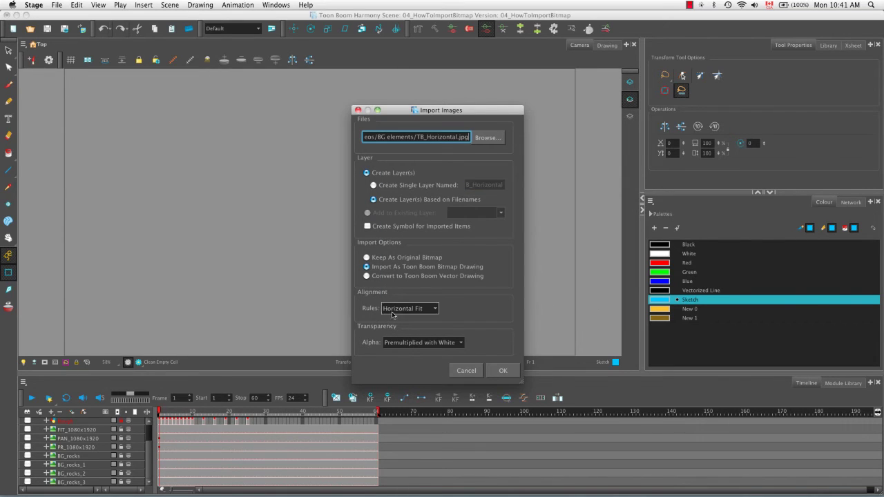
# - Apply the Horizontal Fit alignment rule, import the image into the scene, and clear the selection
pyautogui.click(436, 312)
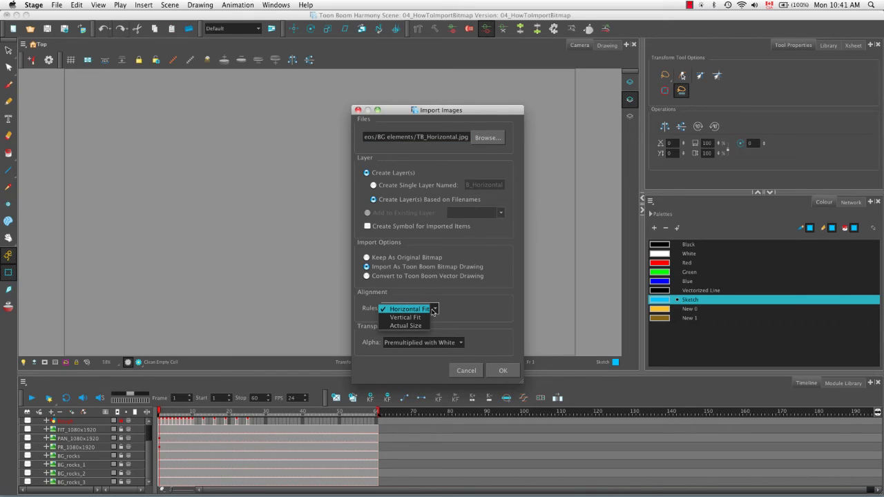
pyautogui.click(429, 310)
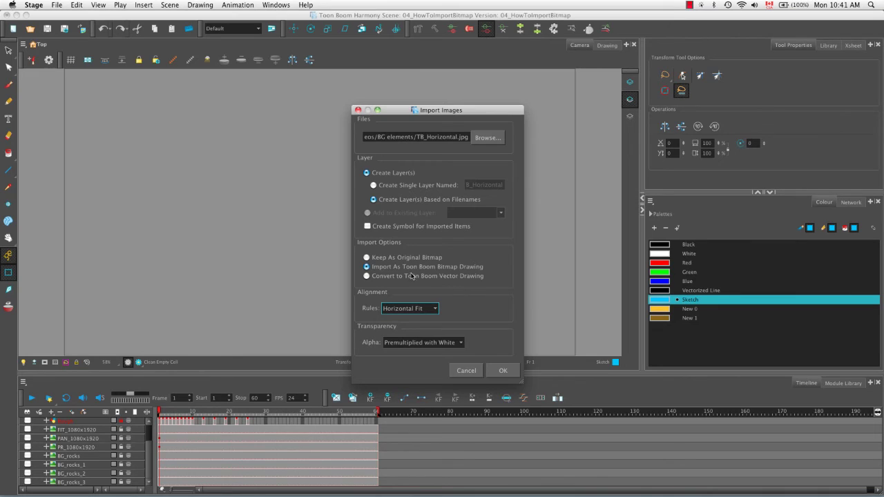
pyautogui.click(502, 371)
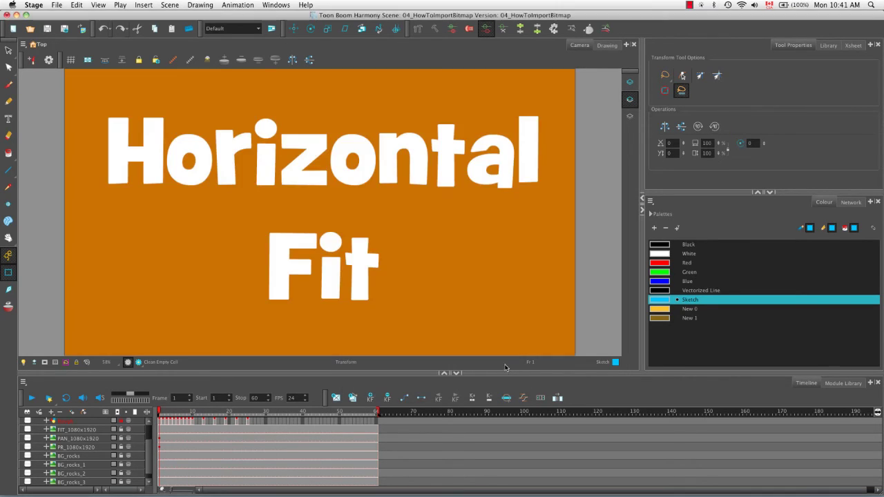
pyautogui.click(604, 315)
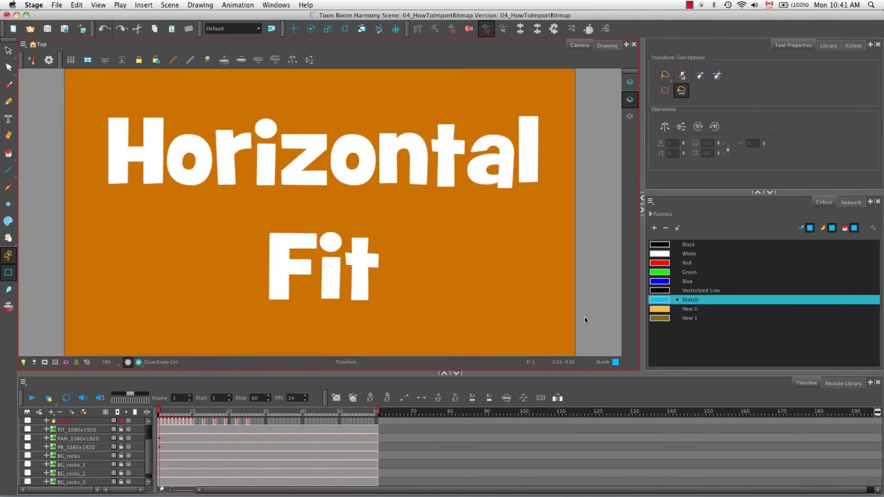
# - Examine how the imported TB_Horizontal image fits the camera frame and locate its layer in the timeline
pyautogui.press('2')
pyautogui.press('1')
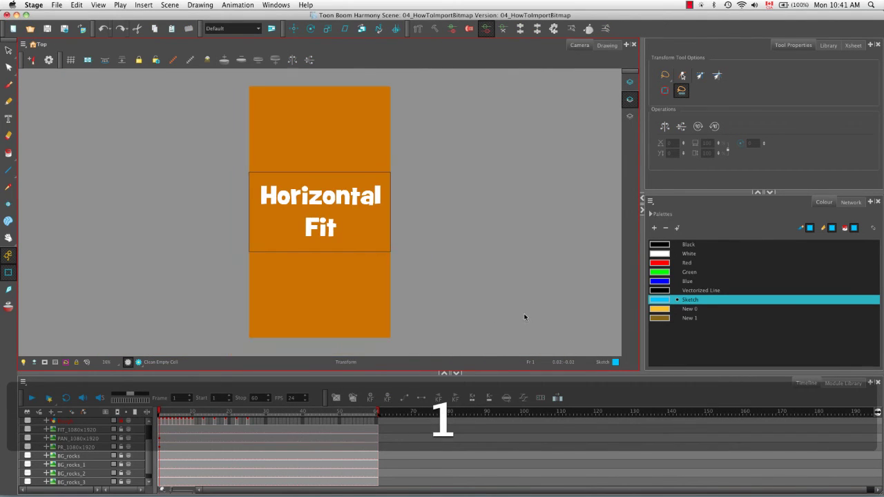
pyautogui.press('space')
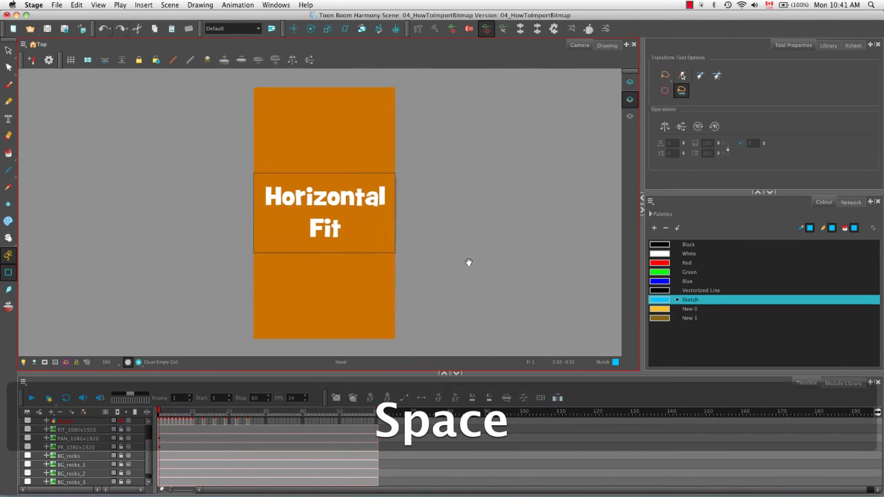
pyautogui.moveTo(468, 262); pyautogui.dragTo(489, 260)
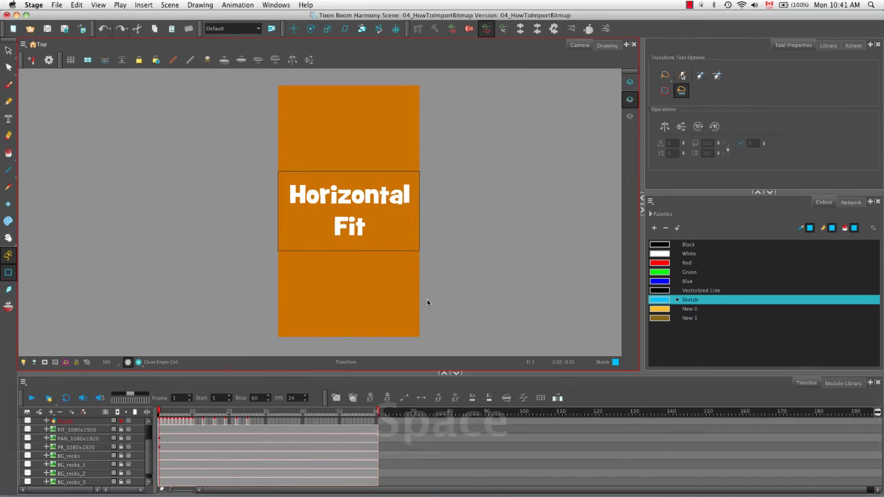
pyautogui.click(146, 450)
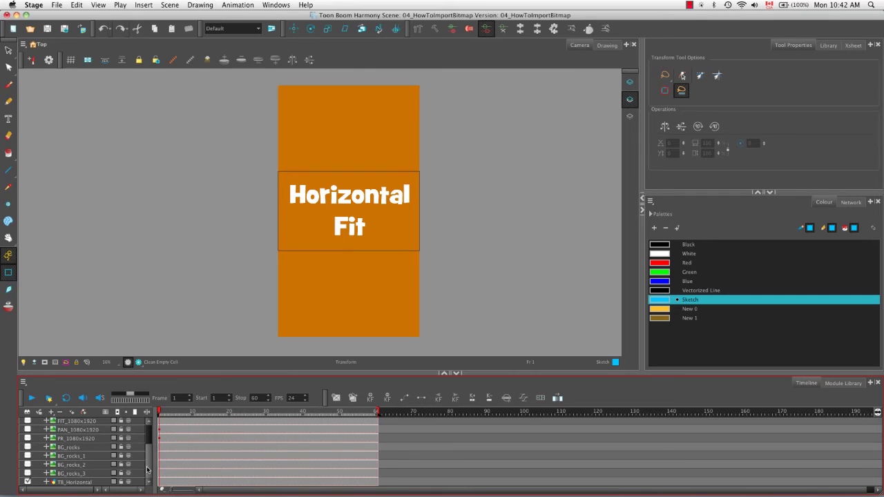
pyautogui.scroll(2, 146, 470)
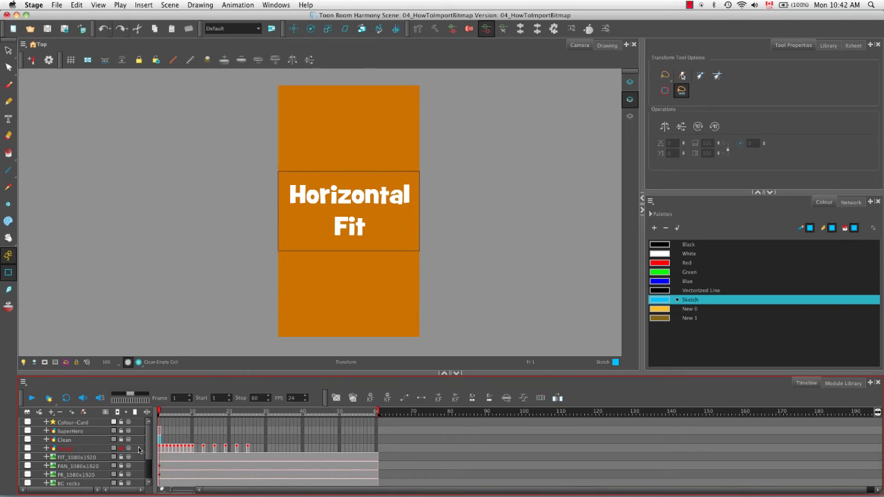
pyautogui.scroll(-2, 147, 463)
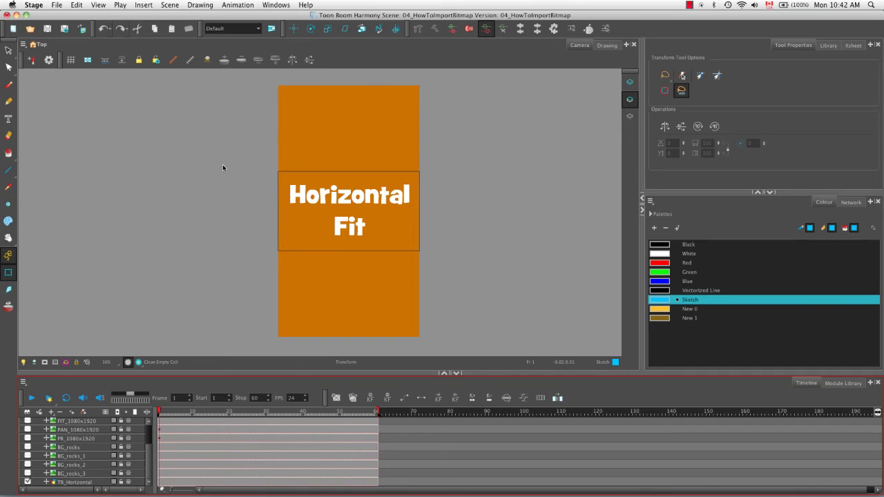
# - Try scaling down the TB_Horizontal drawing from its corner, undo the scaling, and clear the selection
pyautogui.hotkey('alt', 's')
pyautogui.click(352, 163)
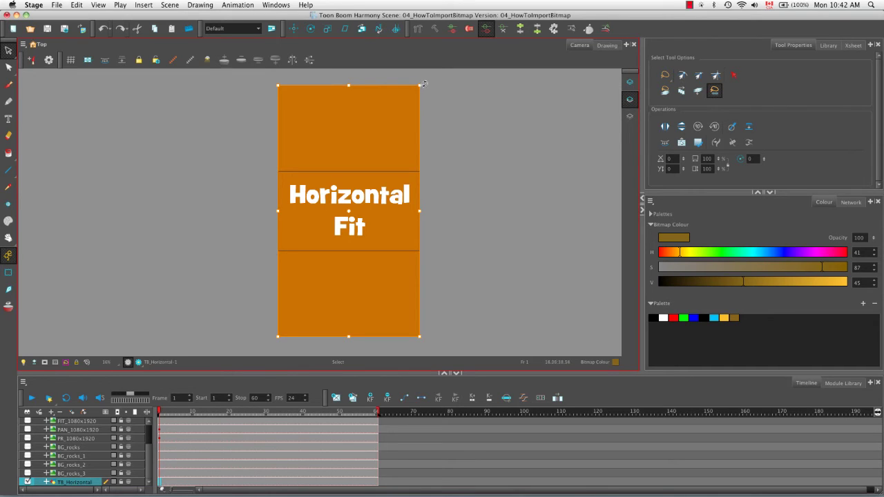
pyautogui.moveTo(419, 86); pyautogui.dragTo(389, 149)
pyautogui.press('super+z')
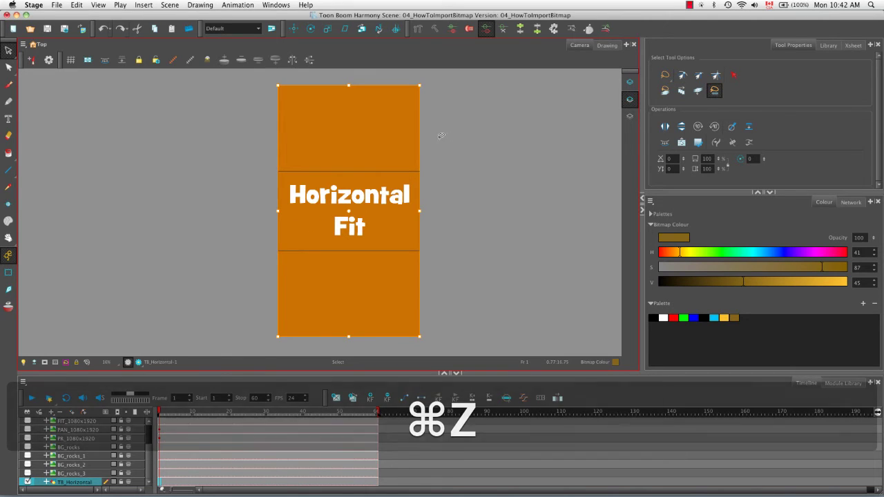
pyautogui.click(191, 161)
# - Try painting a light blue brush scribble over the TB_Horizontal drawing and undo the stroke
pyautogui.click(7, 85)
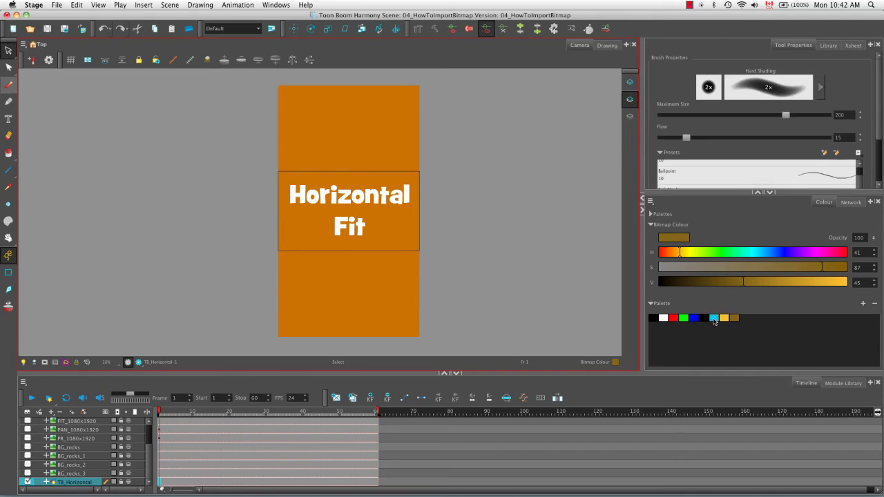
pyautogui.click(714, 317)
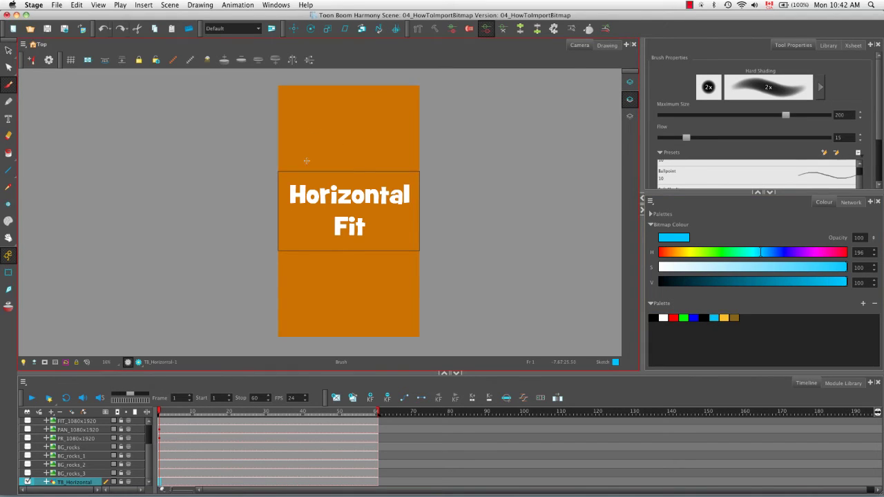
pyautogui.moveTo(315, 127); pyautogui.dragTo(386, 234)
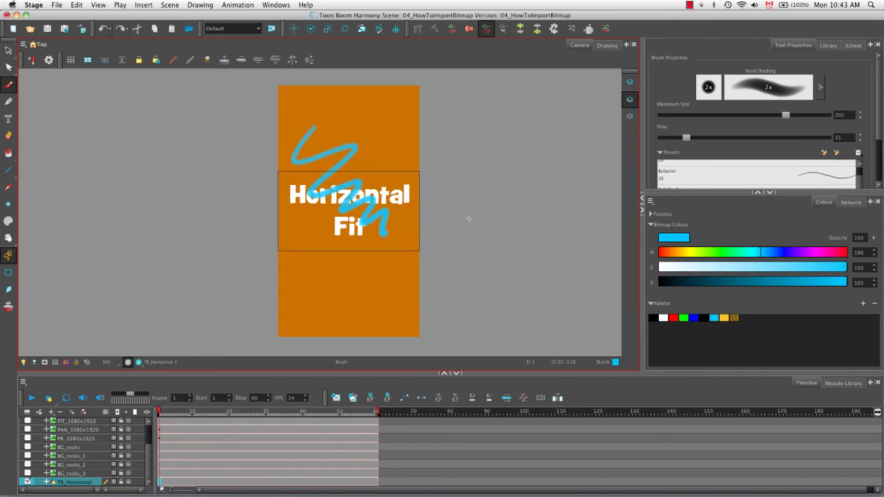
pyautogui.press('super+z')
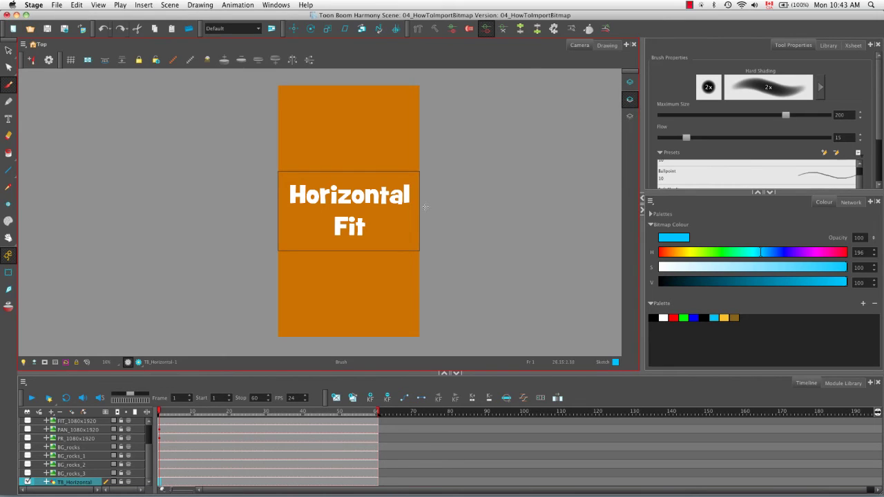
# - Import TB_Vertical.jpg as a Toon Boom Bitmap Drawing with the Vertical Fit rule and hide the TB_Horizontal layer
pyautogui.click(81, 28)
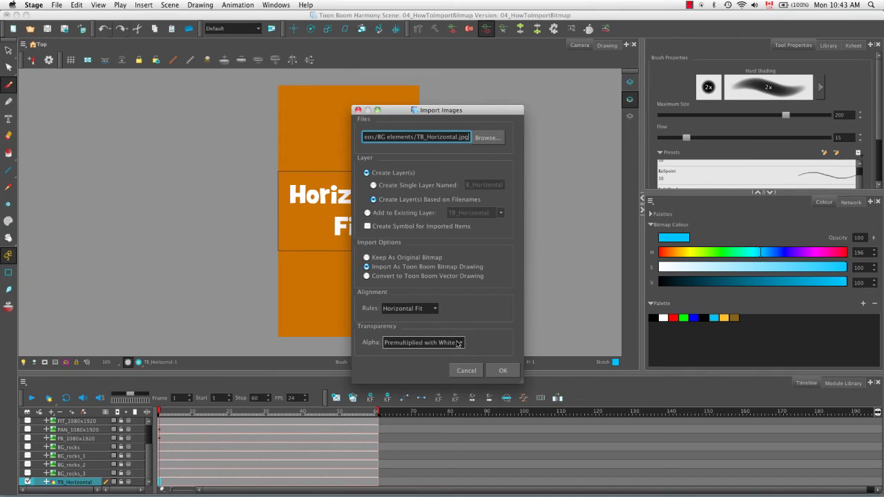
pyautogui.click(486, 137)
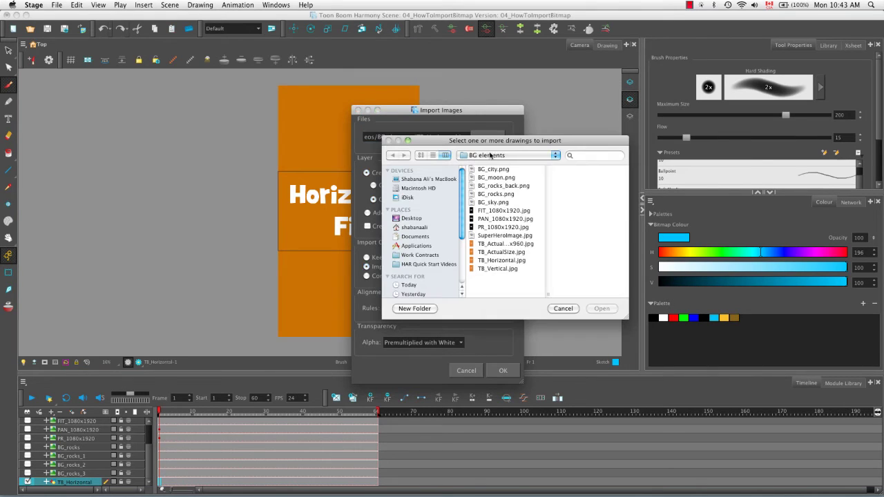
pyautogui.click(502, 269)
pyautogui.click(598, 309)
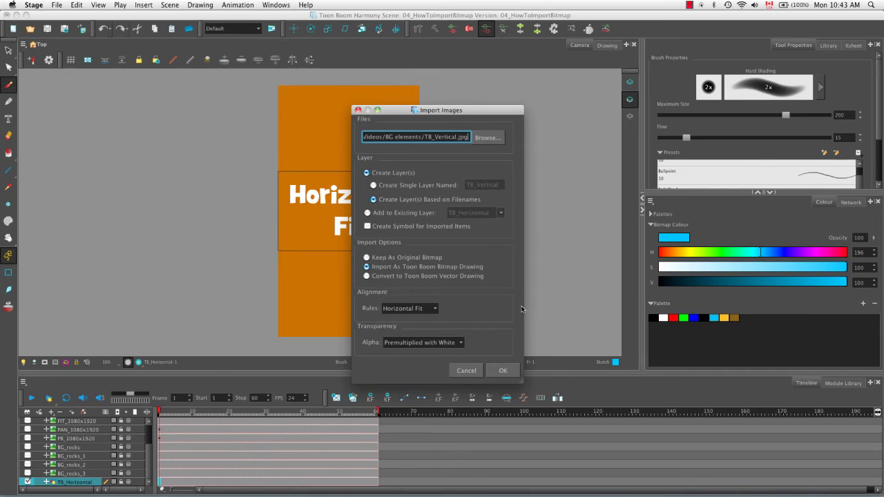
pyautogui.click(436, 309)
pyautogui.click(432, 322)
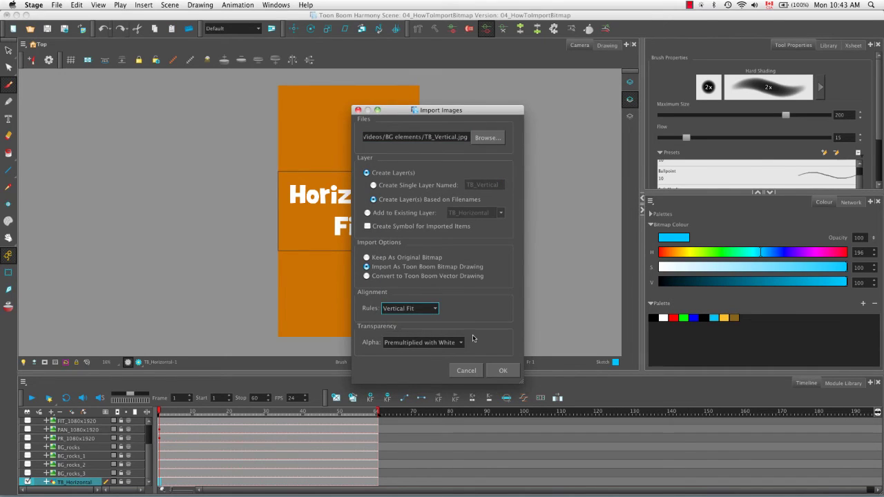
pyautogui.click(502, 371)
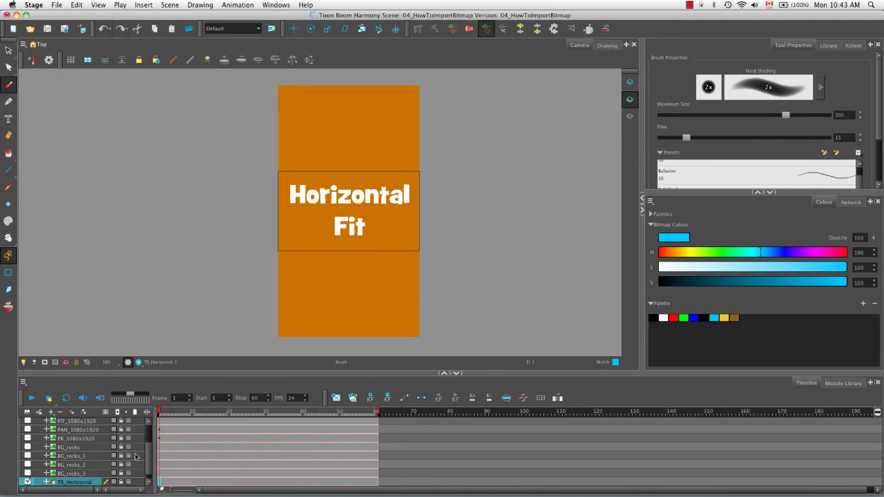
pyautogui.click(28, 474)
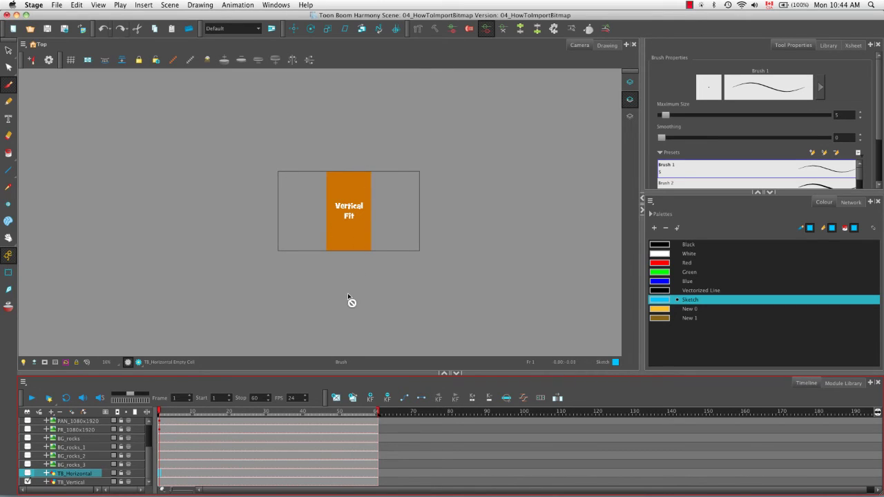
# - Import TB_ActualSize.jpg as a Toon Boom Bitmap Drawing with the Actual Size alignment rule
pyautogui.click(82, 29)
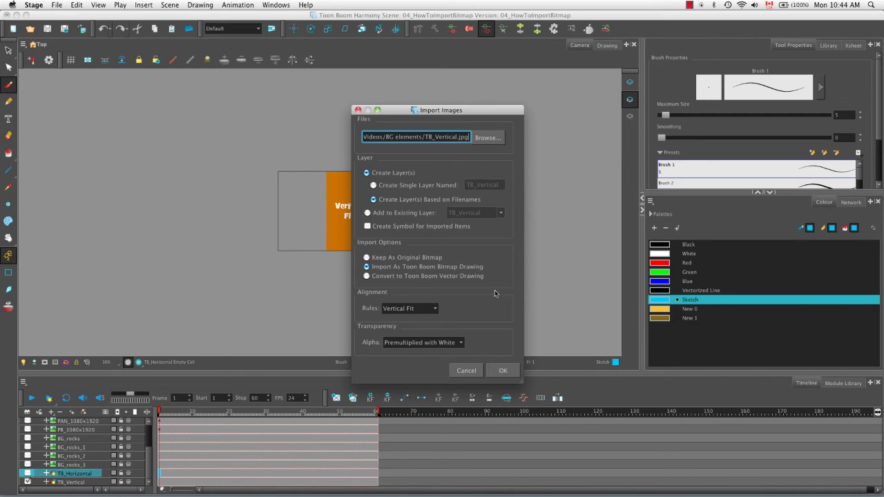
pyautogui.click(491, 138)
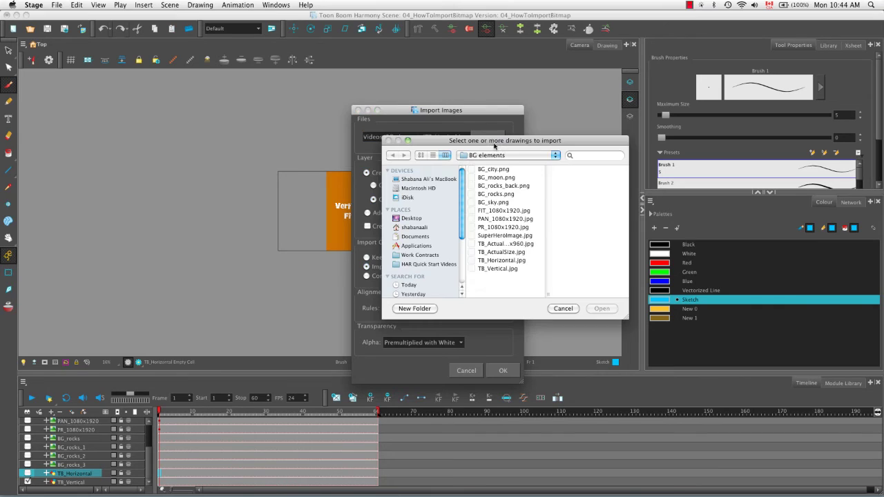
pyautogui.click(500, 252)
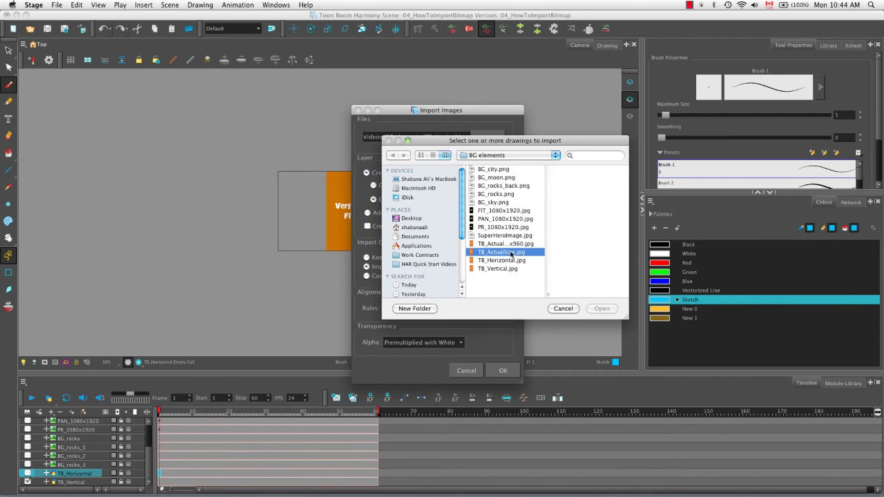
pyautogui.click(598, 308)
pyautogui.click(413, 308)
pyautogui.click(421, 317)
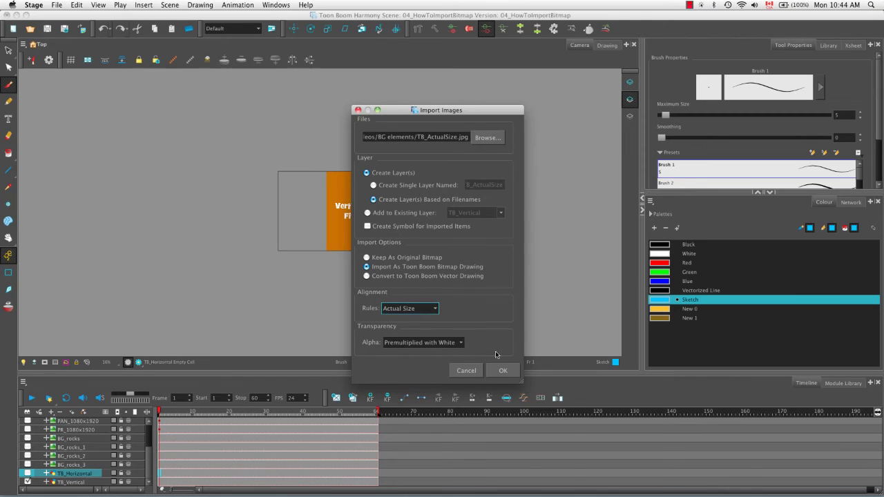
pyautogui.press('Return')
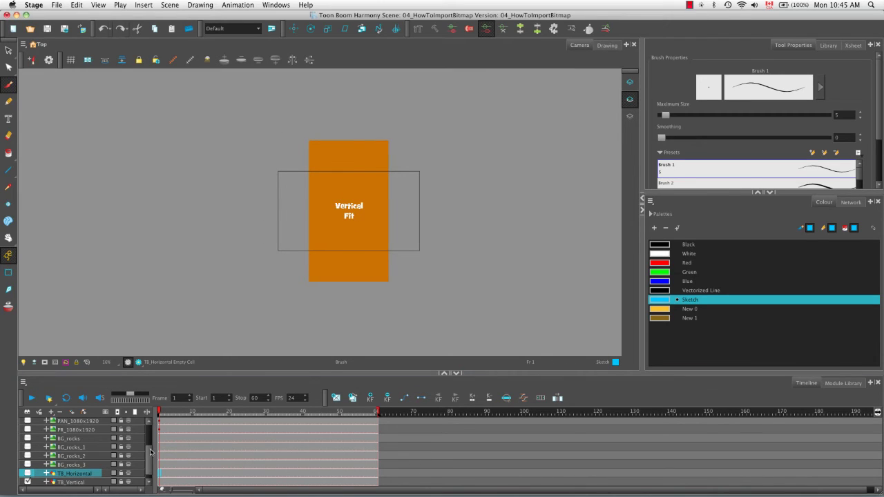
# - Select the TB_ActualSize layer in the timeline and hide the TB_Vertical layer
pyautogui.moveTo(149, 456); pyautogui.dragTo(150, 465)
pyautogui.click(98, 482)
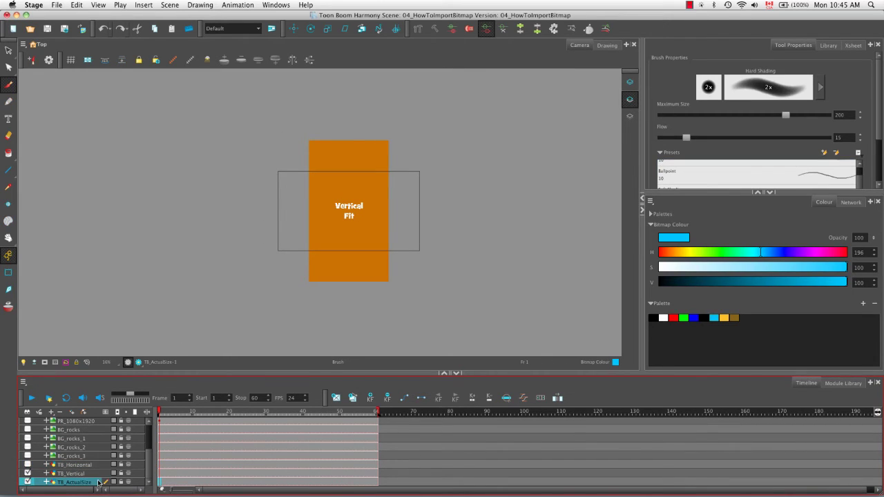
pyautogui.click(28, 474)
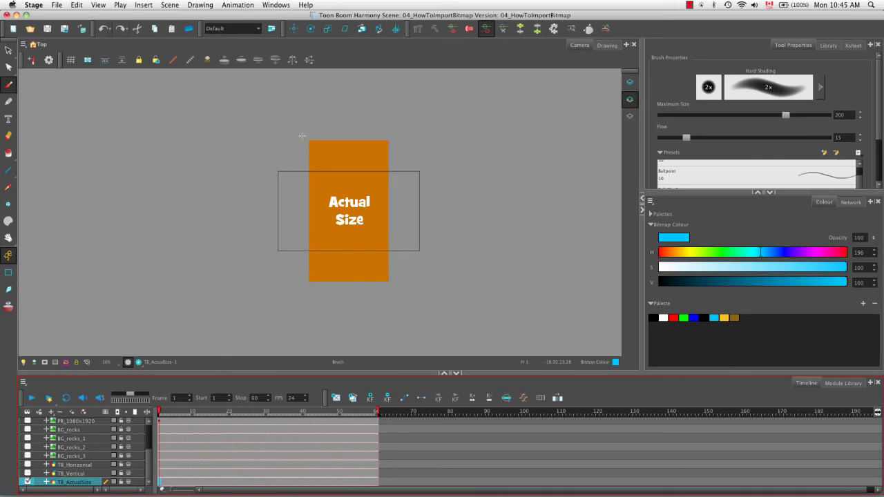
# - Rotate the TB_ActualSize drawing 90 degrees counterclockwise to compare it with the camera frame, and clear the selection
pyautogui.click(8, 51)
pyautogui.click(306, 147)
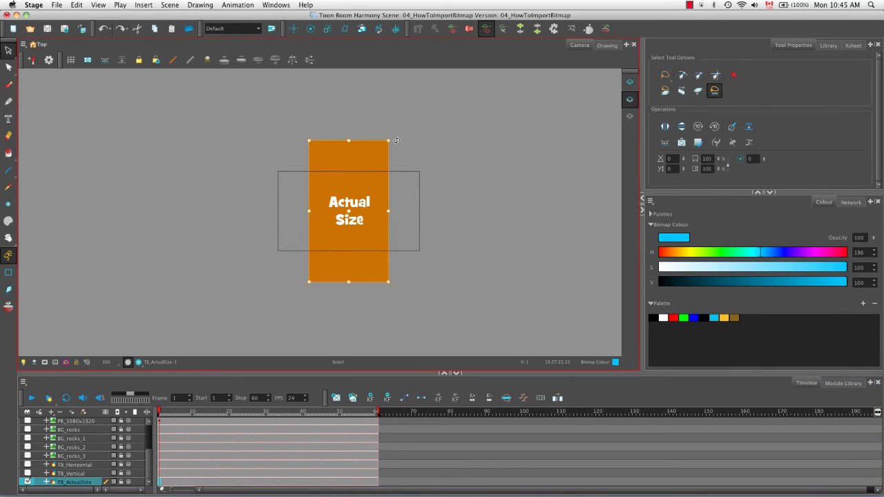
pyautogui.moveTo(396, 140); pyautogui.dragTo(279, 159)
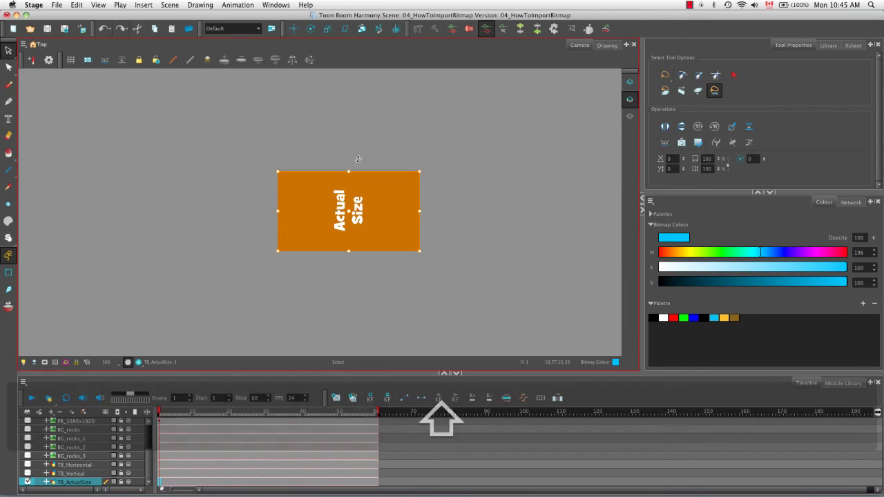
pyautogui.click(463, 239)
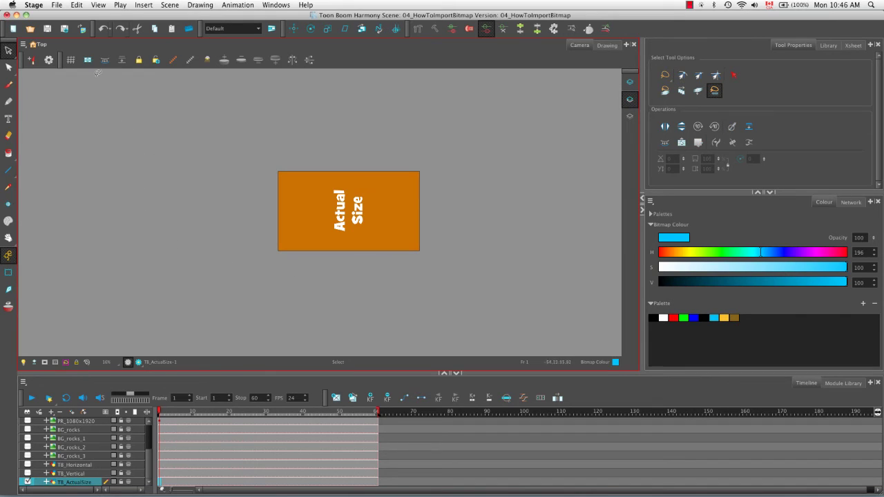
# - Import TB_ActualSize_540x960.jpg as a Toon Boom Bitmap Drawing using the Actual Size alignment rule
pyautogui.click(81, 30)
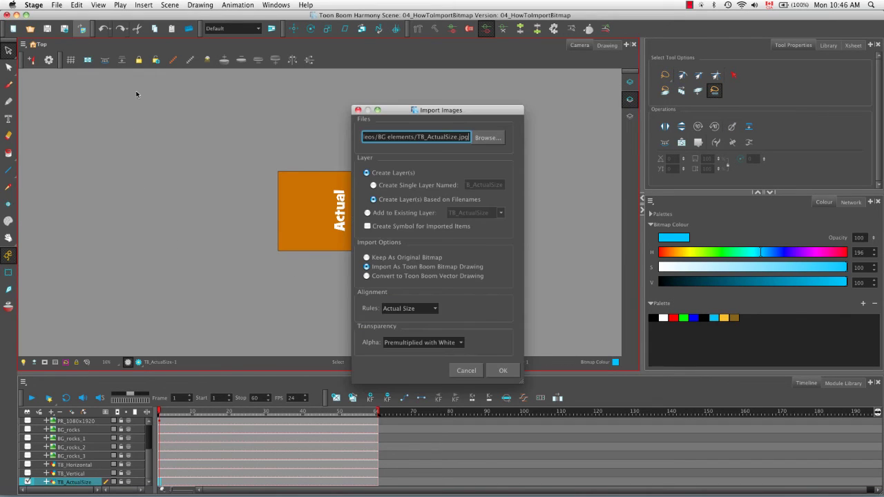
pyautogui.click(489, 141)
pyautogui.click(503, 243)
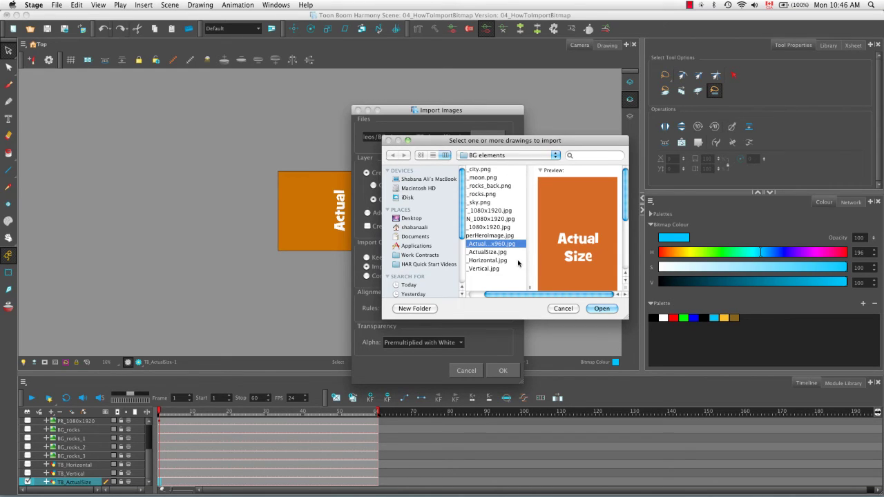
pyautogui.click(604, 308)
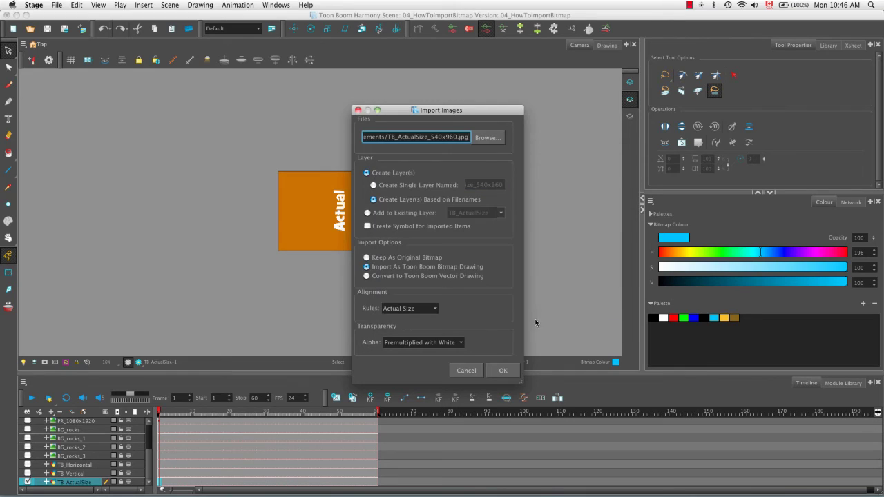
pyautogui.click(498, 372)
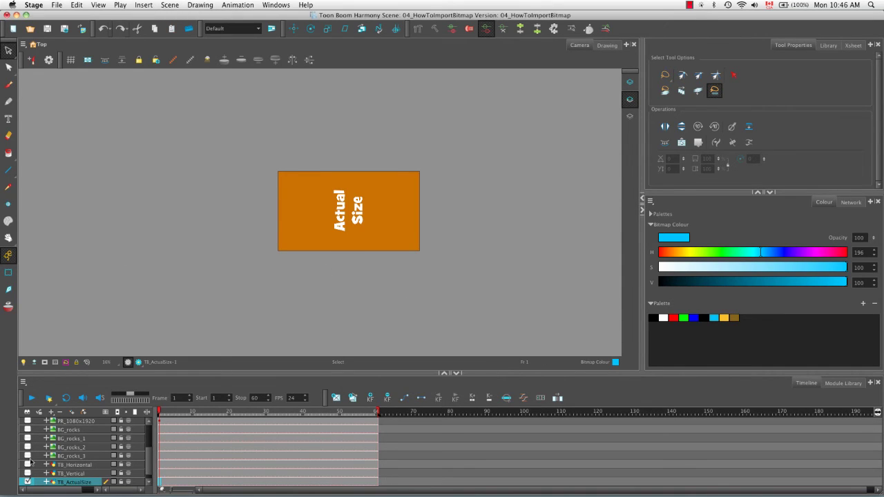
# - Hide the TB_ActualSize layer and rotate the TB_ActualSize_540x960 drawing 90 degrees counterclockwise
pyautogui.moveTo(148, 458); pyautogui.dragTo(149, 475)
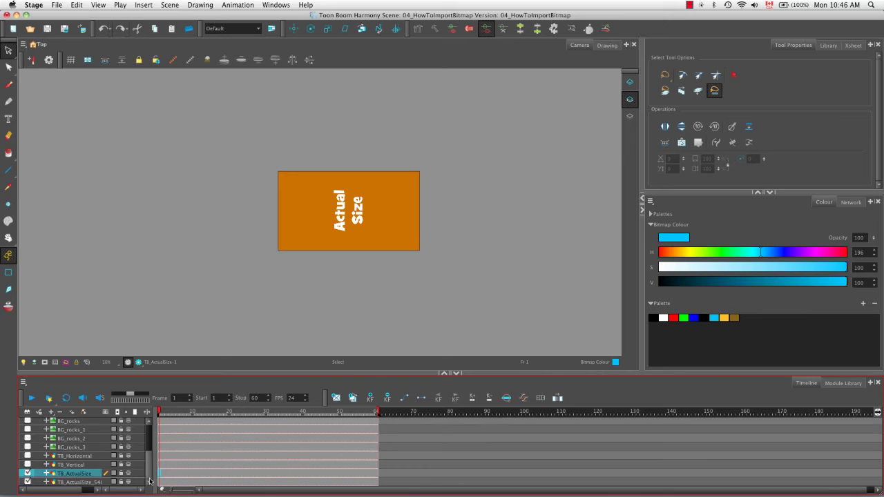
pyautogui.click(27, 473)
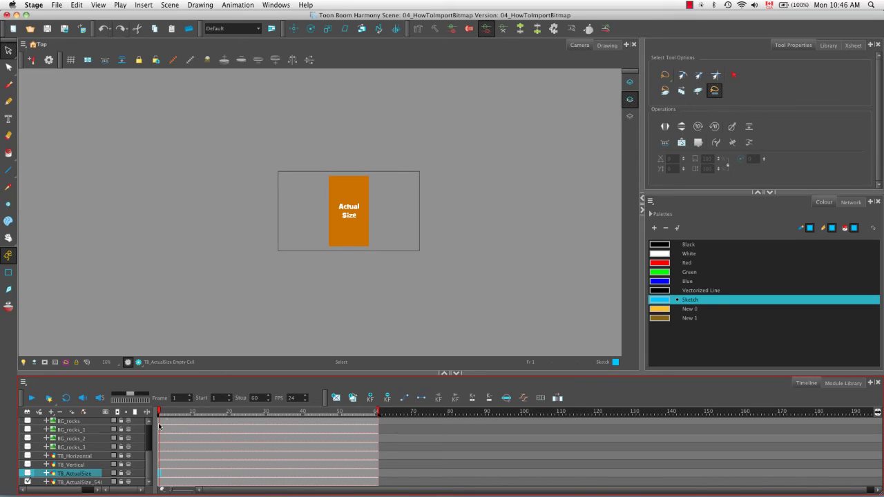
pyautogui.click(163, 482)
pyautogui.moveTo(316, 150)
pyautogui.mouseDown()
pyautogui.moveTo(382, 251)
pyautogui.moveTo(344, 167)
pyautogui.moveTo(295, 183)
pyautogui.mouseUp()
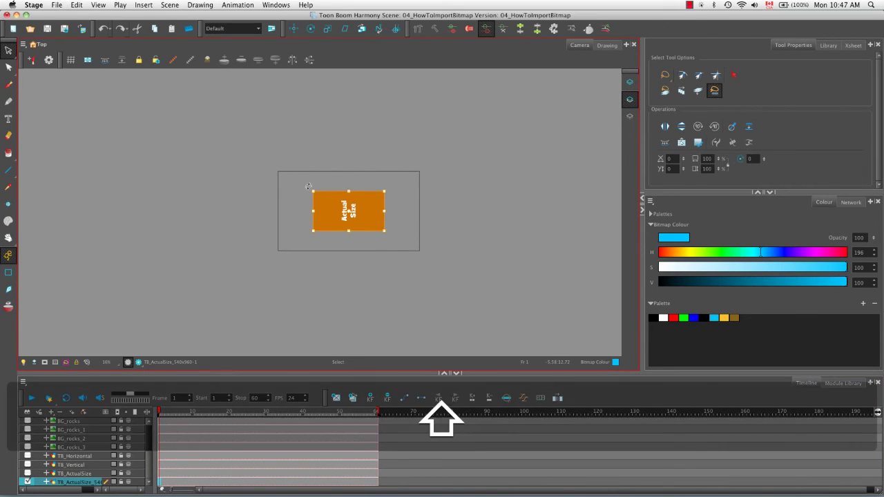
# - Move the rotated TB_ActualSize_540x960 drawing into the lower-left corner of the camera frame and deselect it
pyautogui.moveTo(363, 210); pyautogui.dragTo(339, 236)
pyautogui.click(346, 272)
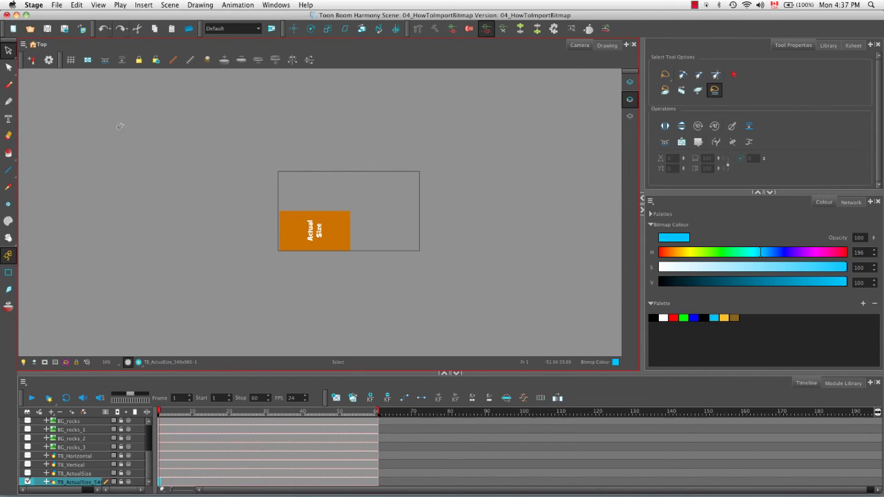
# - Import BG_rocks.png as a Toon Boom Bitmap Drawing with Actual Size alignment and Premultiplied with White alpha
pyautogui.click(82, 29)
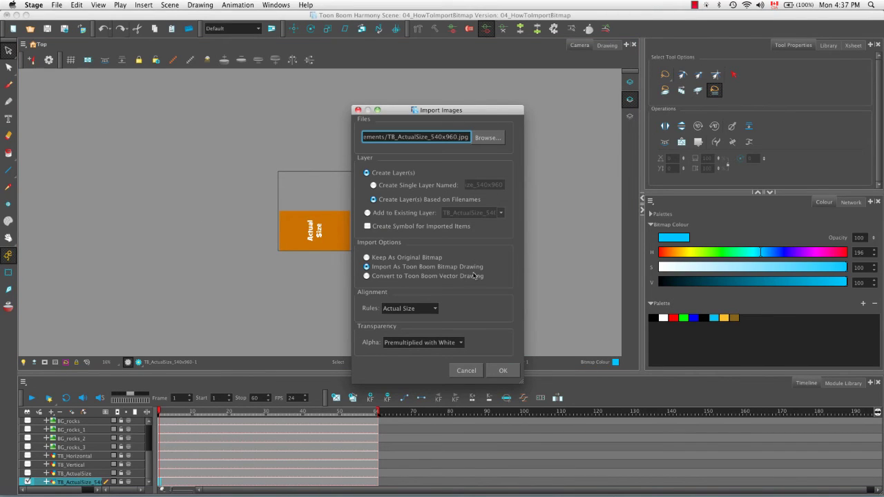
pyautogui.click(487, 142)
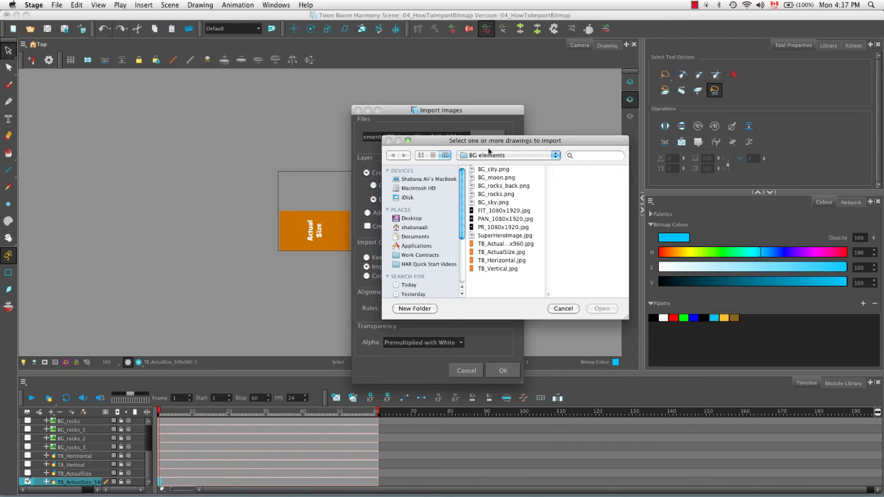
pyautogui.click(494, 196)
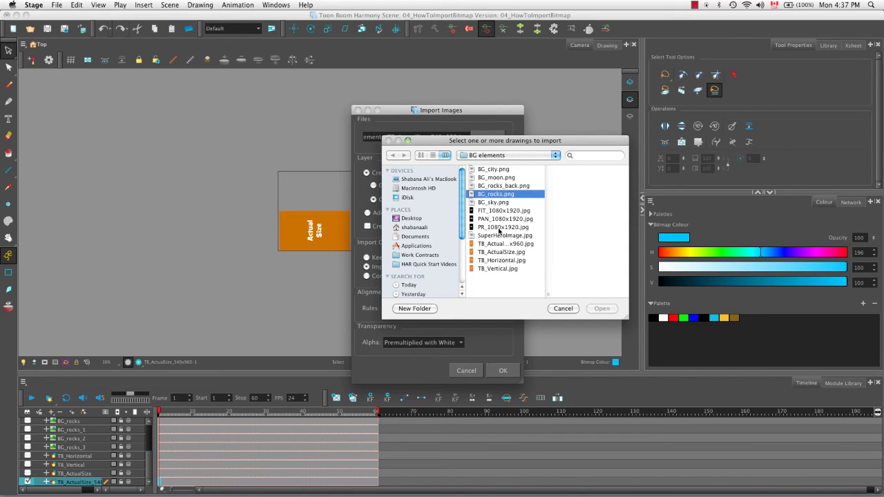
pyautogui.click(501, 243)
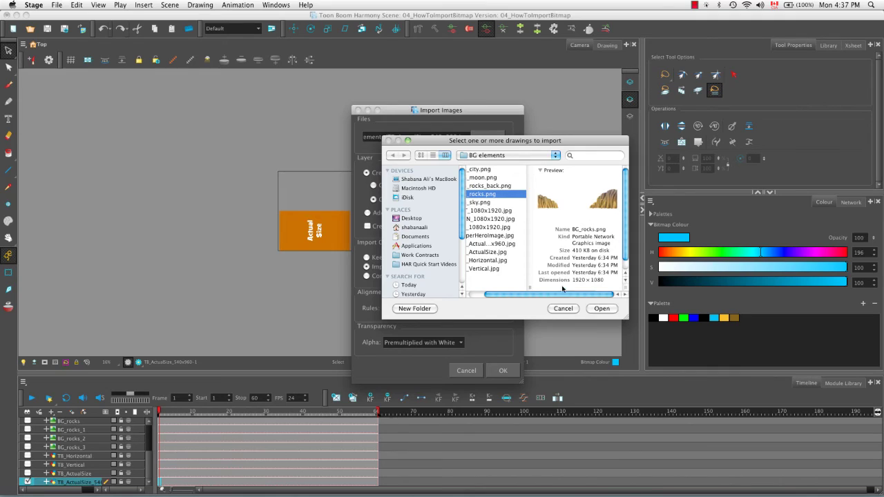
pyautogui.click(599, 308)
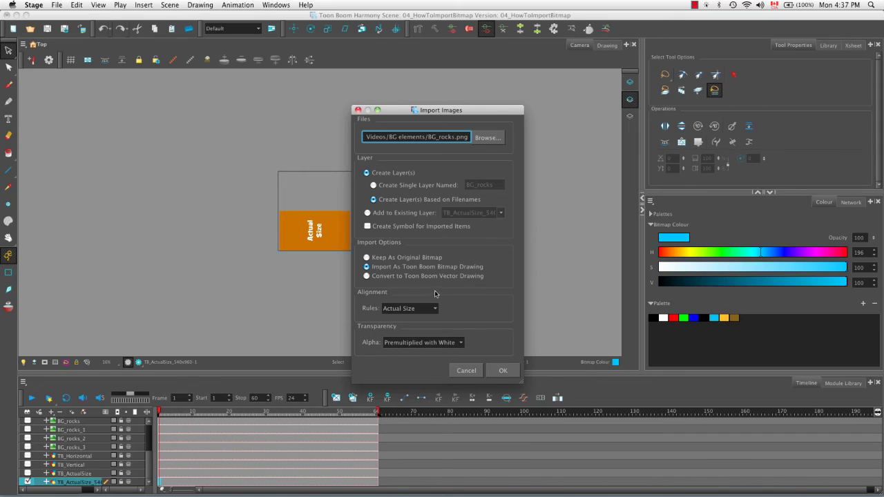
pyautogui.click(461, 345)
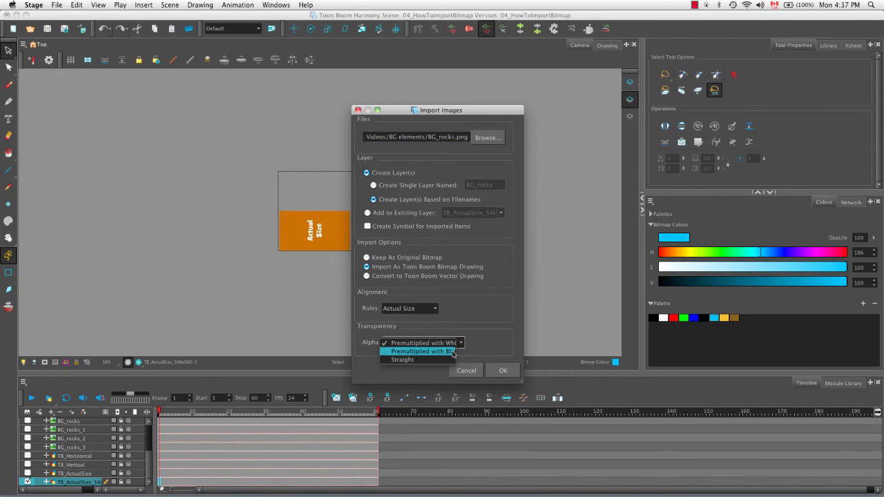
pyautogui.click(478, 333)
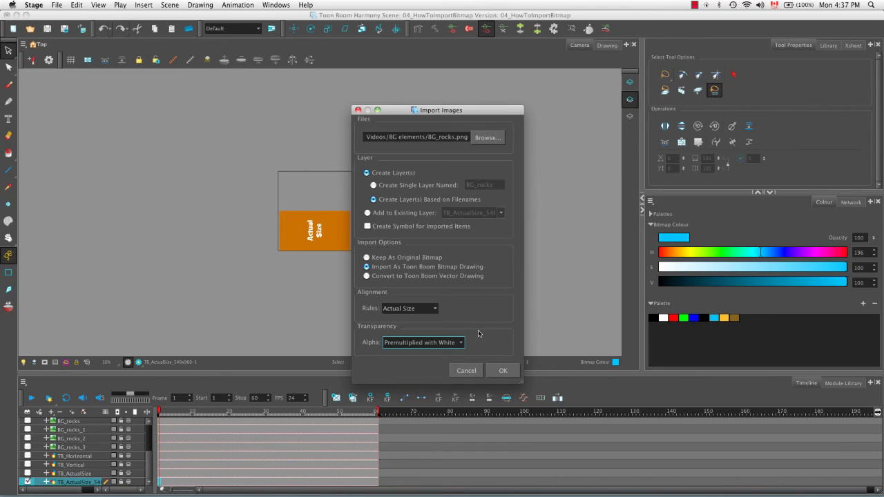
pyautogui.click(507, 372)
# - Import BG_rocks.png again as a Toon Boom Bitmap Drawing, this time with Premultiplied with Black alpha
pyautogui.click(80, 29)
pyautogui.click(455, 344)
pyautogui.click(450, 354)
pyautogui.click(506, 371)
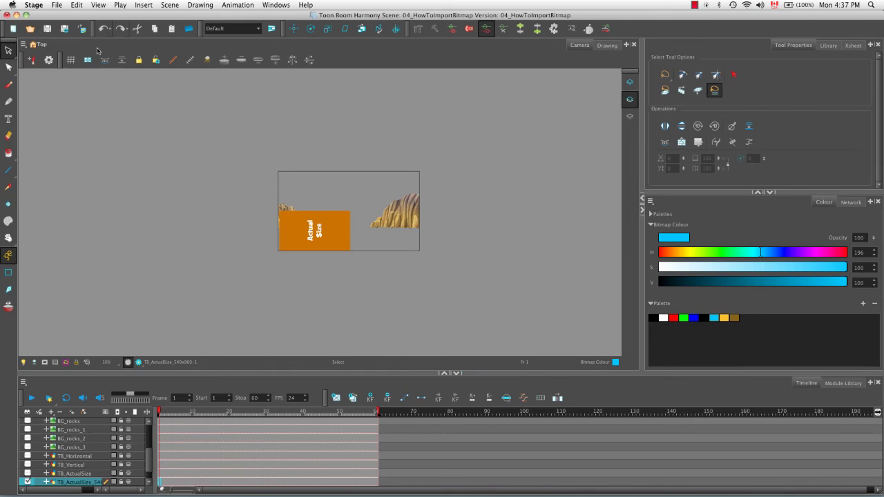
# - Import BG_rocks.png a third time as a Toon Boom Bitmap Drawing with Straight alpha
pyautogui.click(80, 29)
pyautogui.click(428, 344)
pyautogui.click(444, 352)
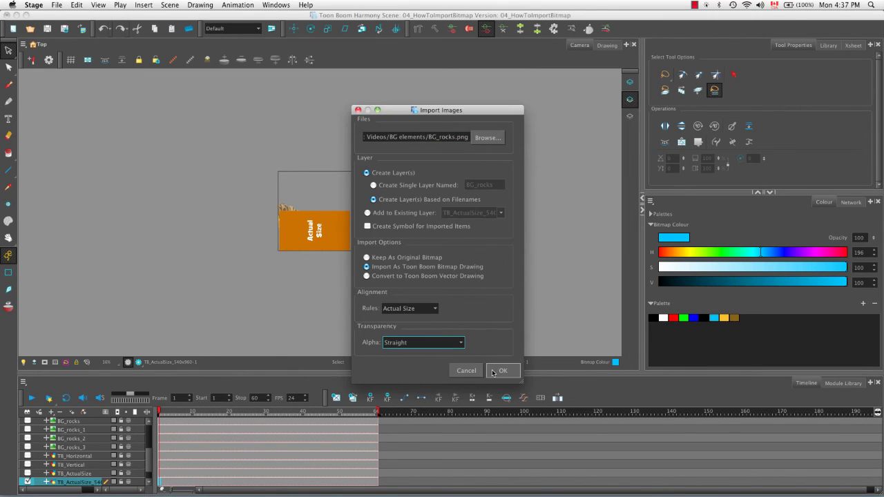
pyautogui.click(502, 371)
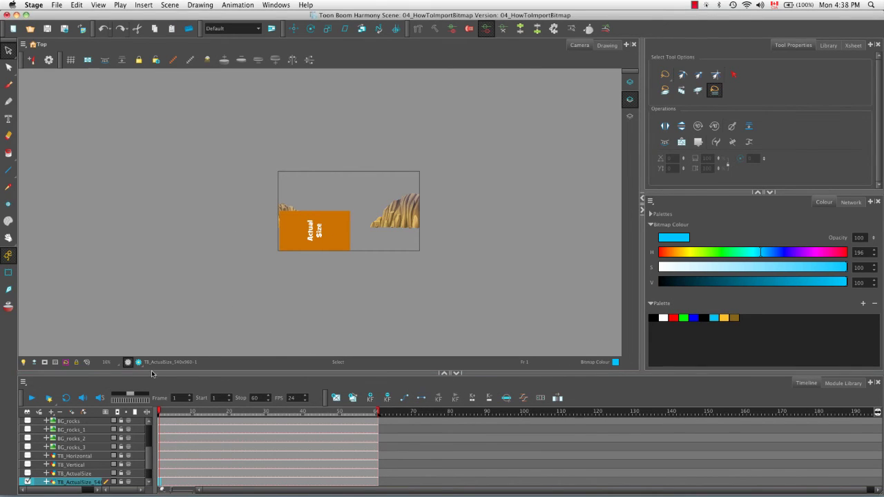
# - Hide the TB_ActualSize_540x960, BG_rocks_6 and BG_rocks_5 layers, and select the BG_rocks_4 layer
pyautogui.moveTo(149, 460); pyautogui.dragTo(148, 469)
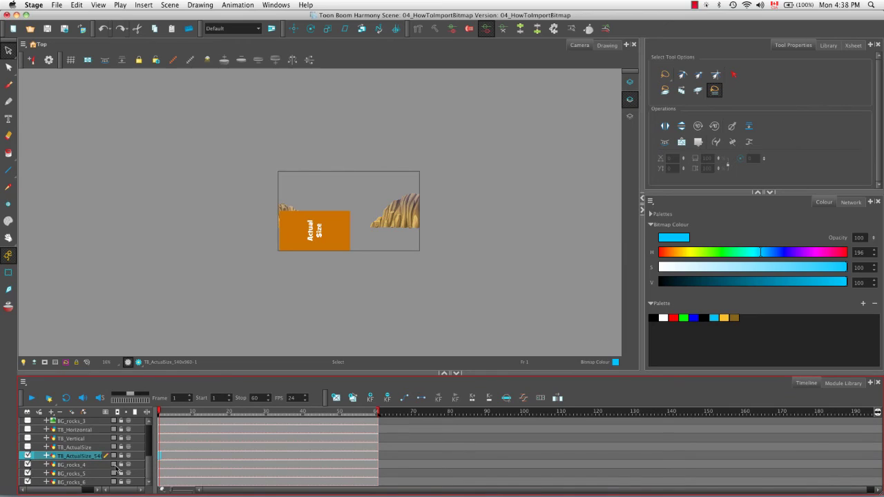
pyautogui.click(27, 456)
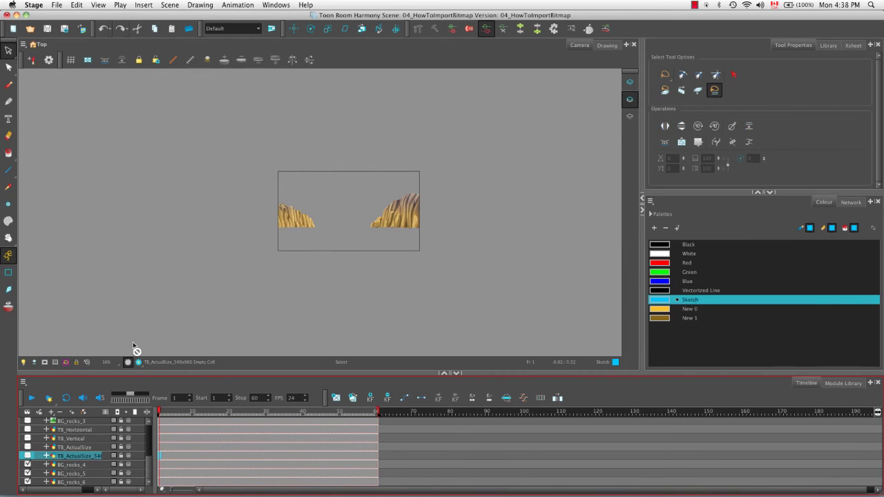
pyautogui.click(324, 338)
pyautogui.hotkey('shift', 'm')
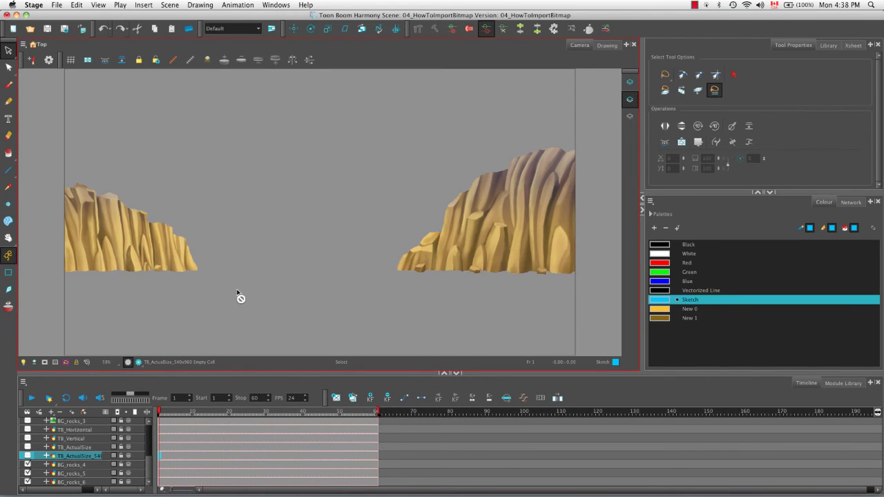
pyautogui.press('2')
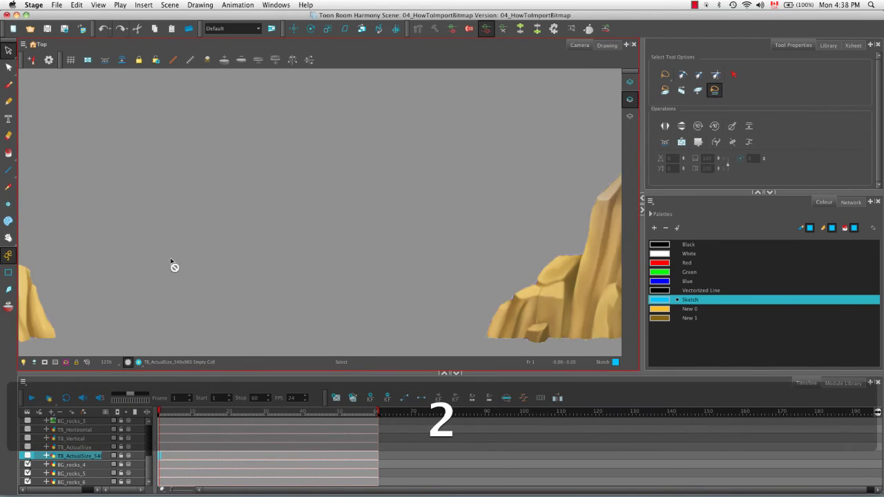
pyautogui.moveTo(174, 267); pyautogui.dragTo(375, 223)
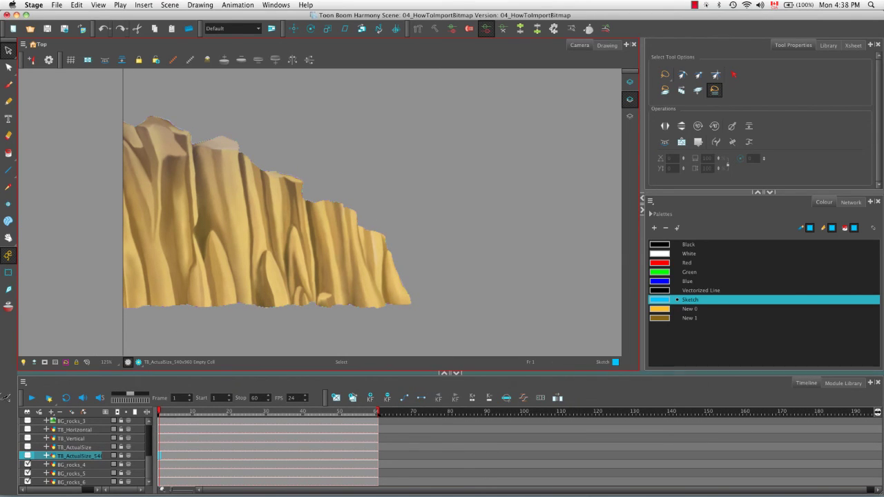
pyautogui.click(28, 481)
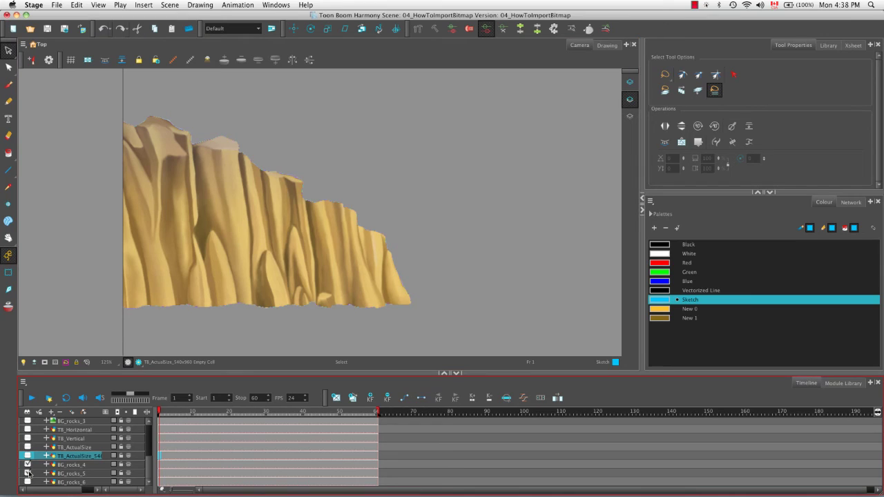
pyautogui.click(73, 465)
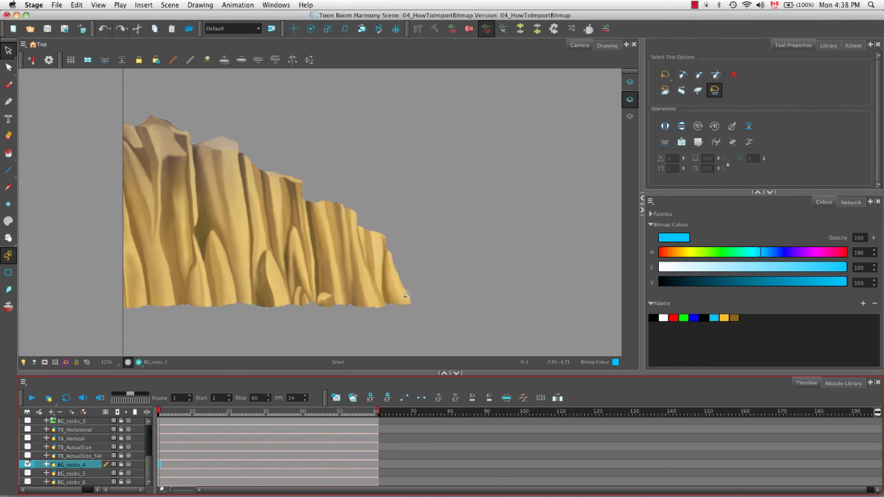
# - Show the Colour-Card layer and check the edges of the BG_rocks_4 rocks against it in Render View, returning to OpenGL View
pyautogui.press('space')
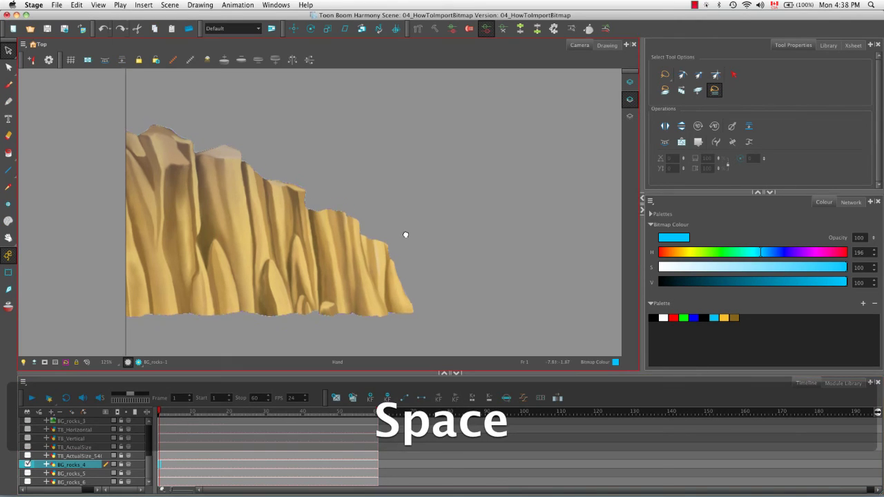
pyautogui.press('2')
pyautogui.press('2')
pyautogui.press('2')
pyautogui.press('2')
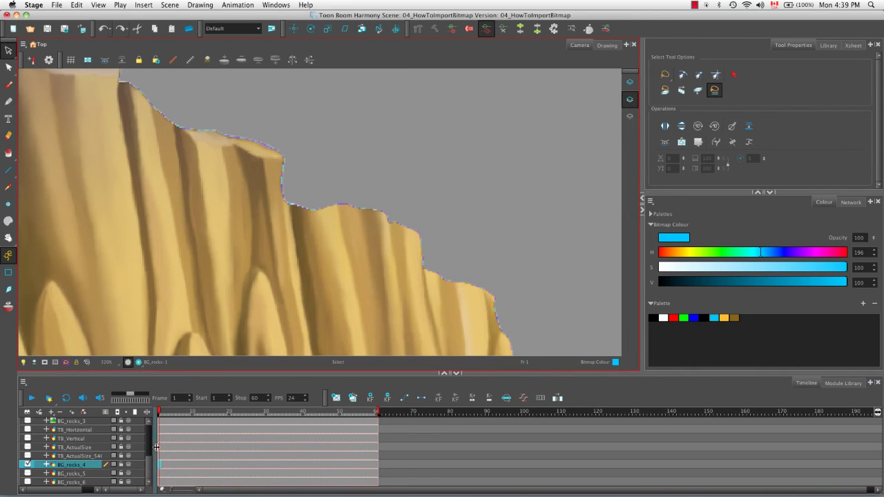
pyautogui.moveTo(150, 467); pyautogui.dragTo(149, 437)
pyautogui.click(28, 422)
pyautogui.click(139, 362)
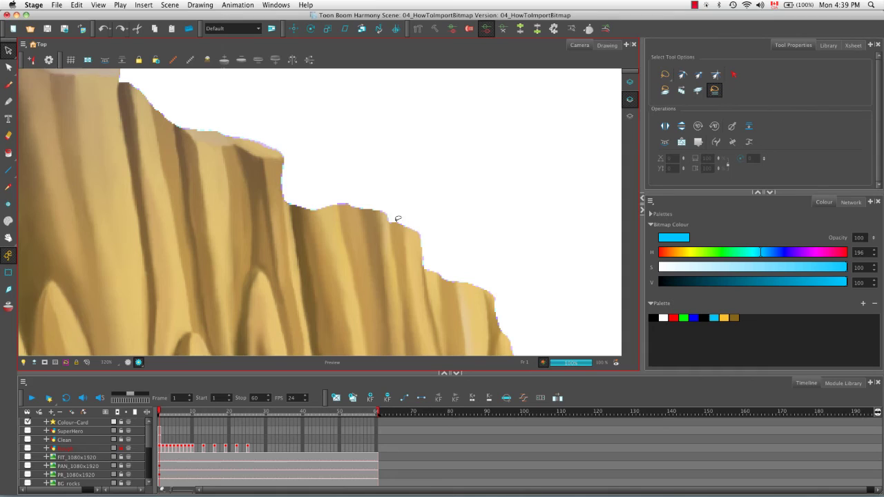
pyautogui.click(127, 364)
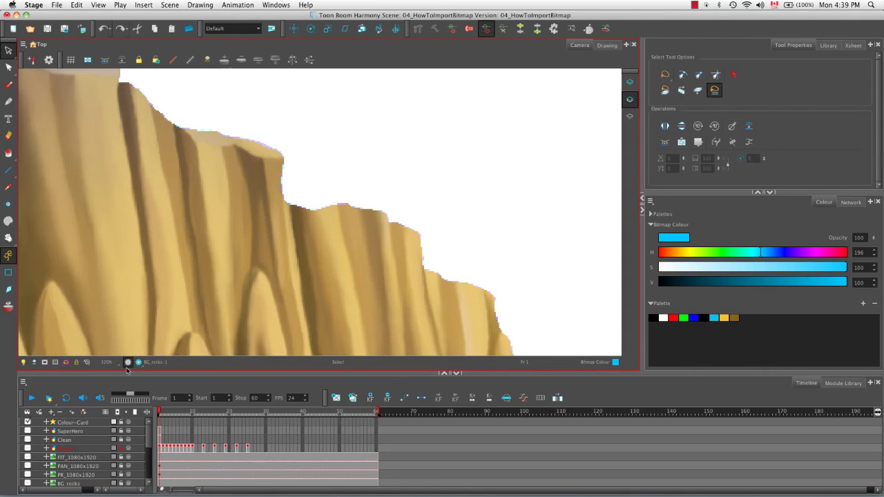
# - Compare the rock edges by hiding BG_rocks_4, showing and hiding BG_rocks_5, and showing BG_rocks_6
pyautogui.click(149, 452)
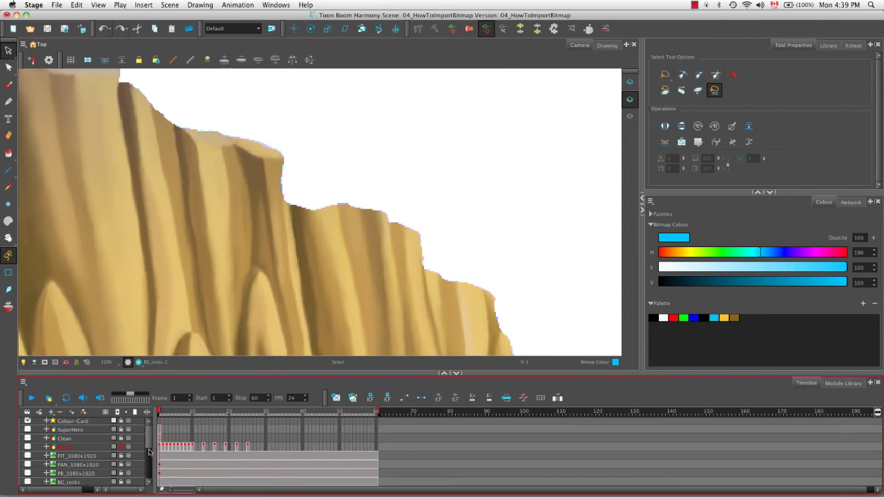
pyautogui.moveTo(149, 452); pyautogui.dragTo(149, 484)
pyautogui.click(28, 465)
pyautogui.click(28, 474)
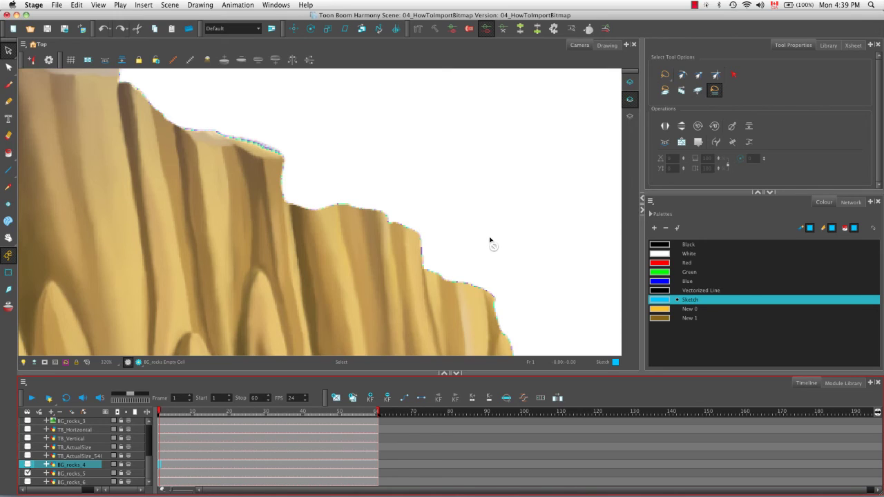
pyautogui.click(28, 472)
pyautogui.click(28, 481)
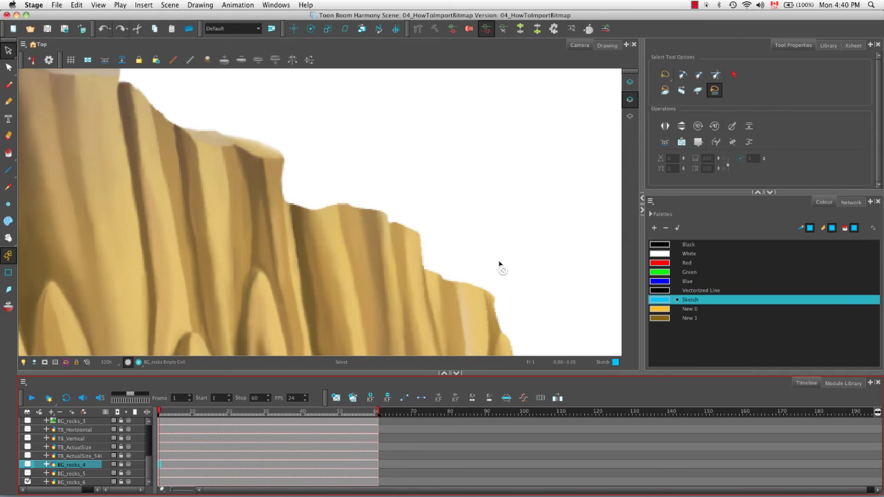
# - Preview BG_rocks_6 in Render View, hide that layer, and return the camera to OpenGL View
pyautogui.click(139, 363)
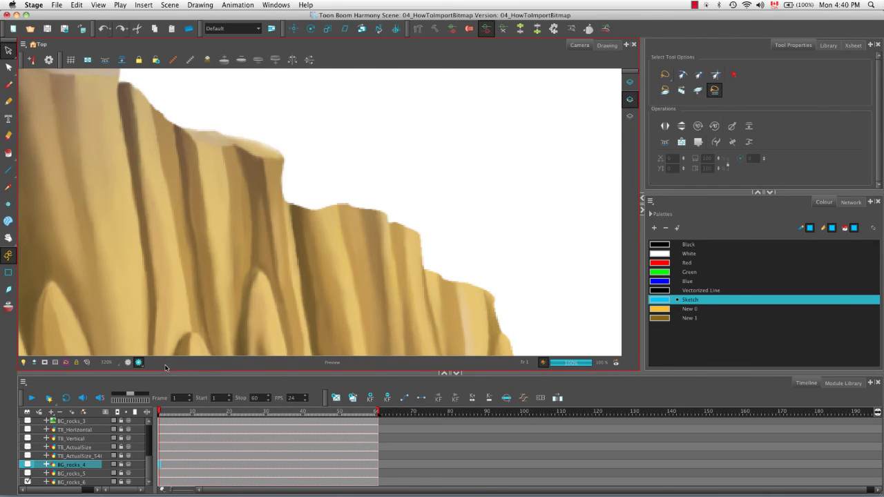
pyautogui.click(27, 482)
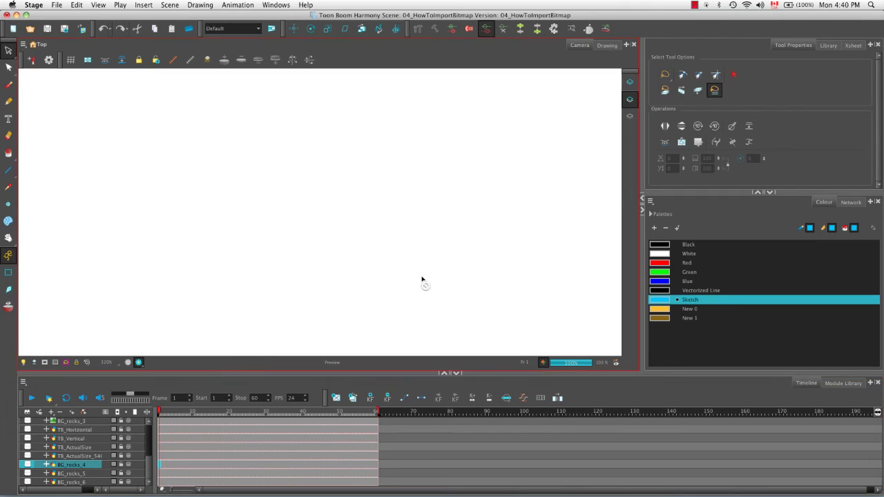
pyautogui.hotkey('shift', 'm')
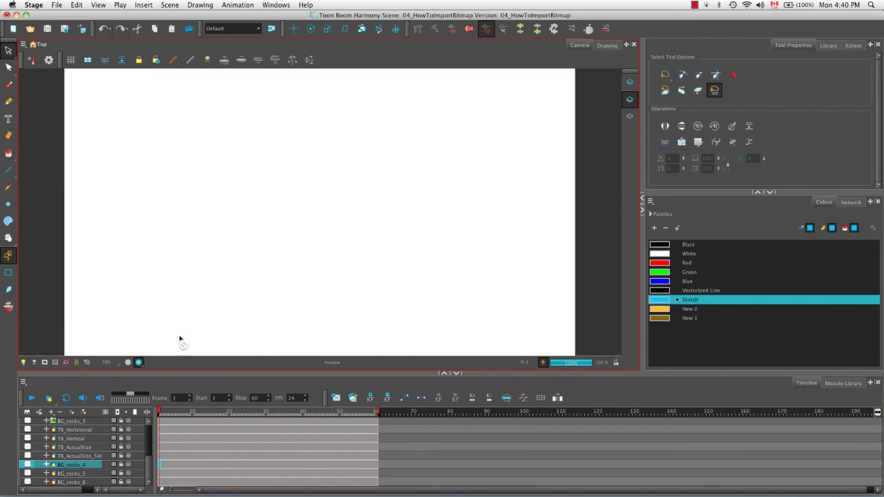
pyautogui.click(126, 363)
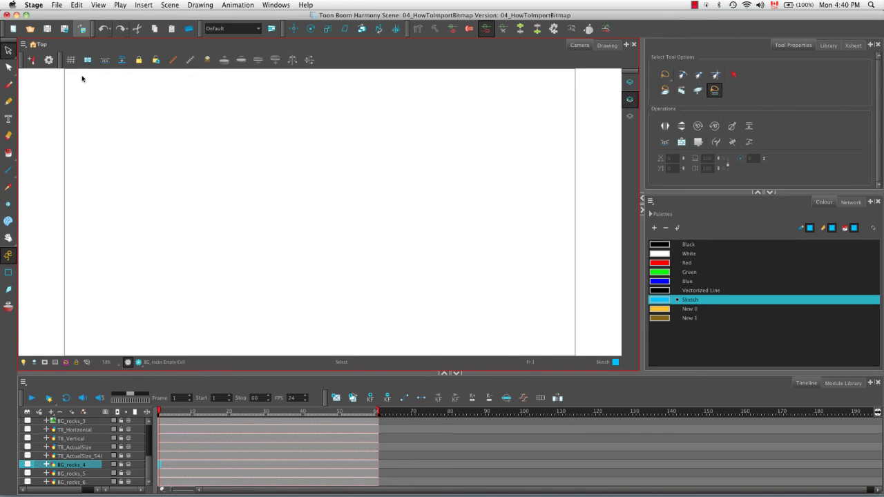
# - Import SuperHeroImage.jpg from the BG elements folder on its own layer, converted to a Toon Boom vector drawing with the Black and White preset
pyautogui.press('super+r')
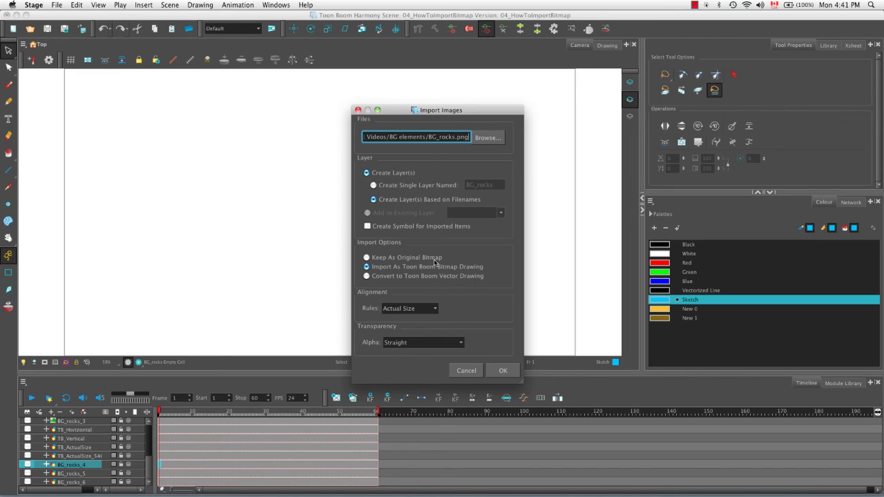
pyautogui.click(367, 277)
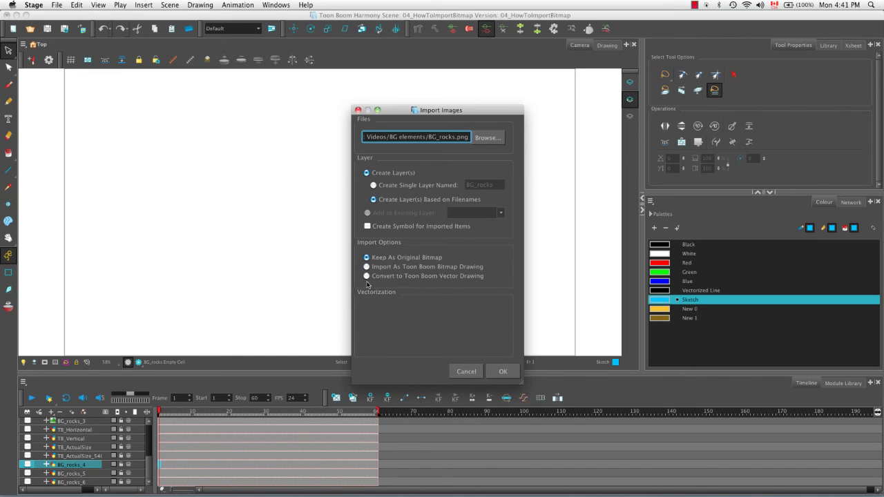
pyautogui.click(367, 278)
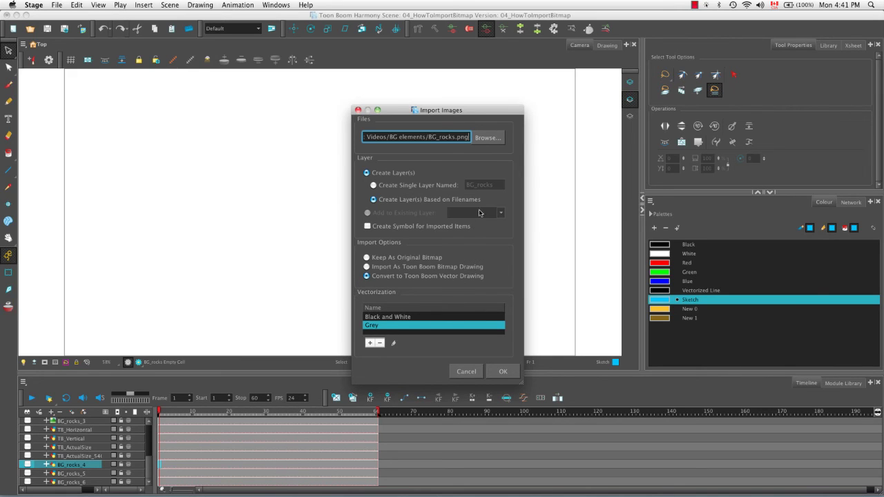
pyautogui.click(489, 140)
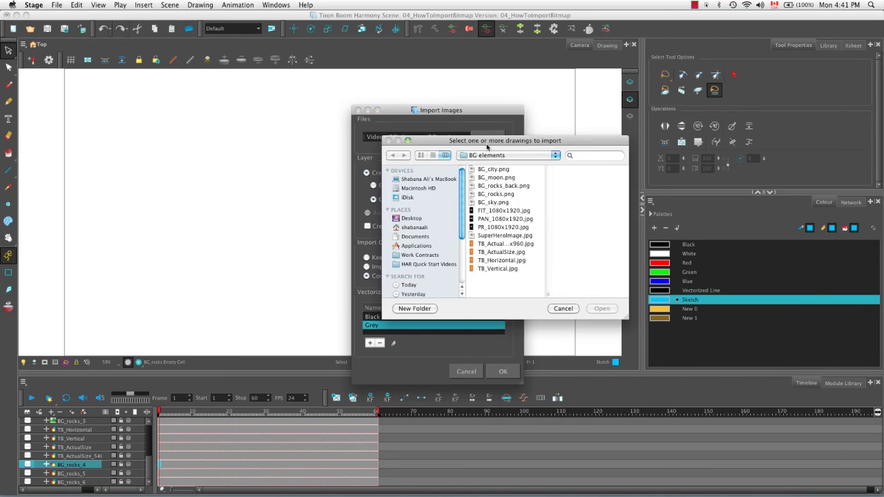
pyautogui.click(496, 236)
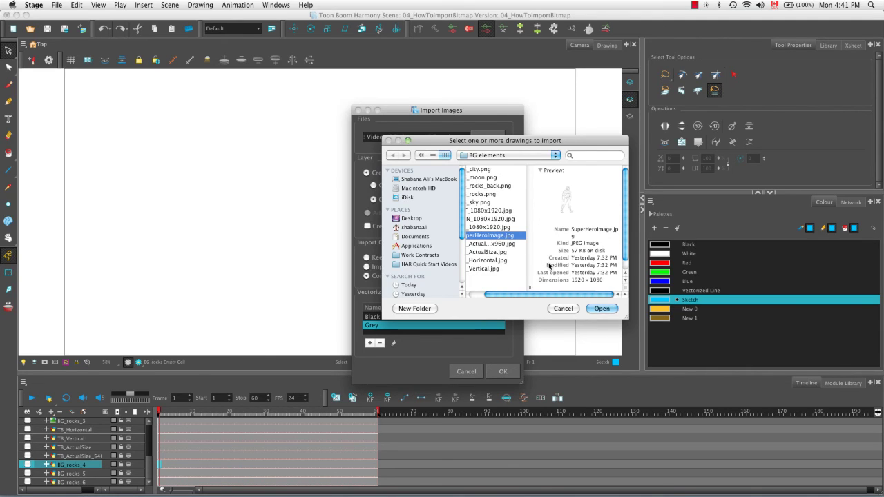
pyautogui.click(600, 308)
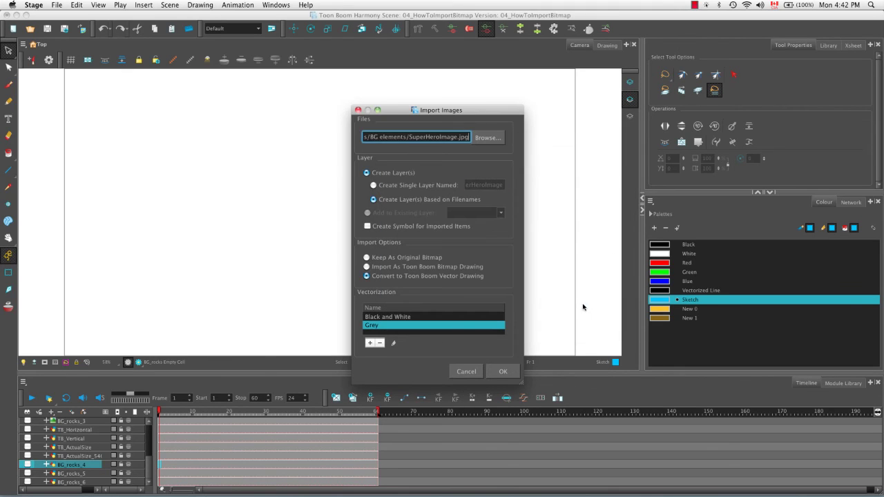
pyautogui.click(412, 317)
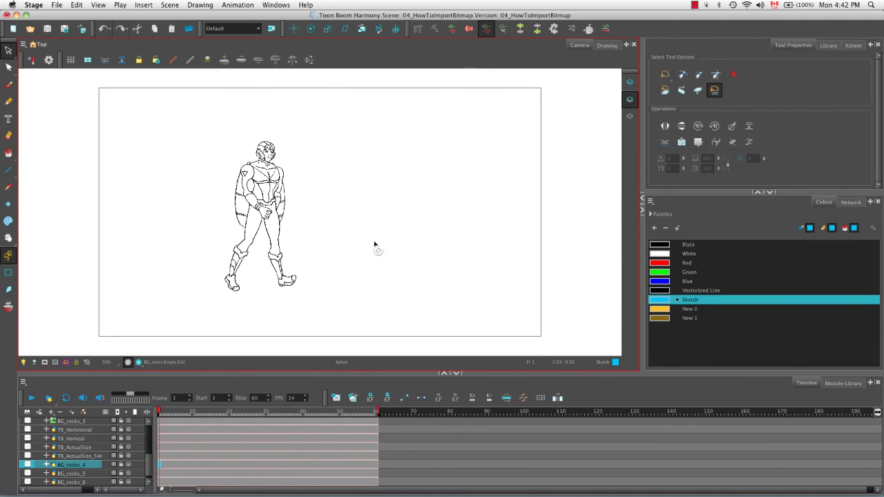
# - Make SuperHeroImage the active layer, and test-select the cape outline beside the hero's forearm before deselecting it
pyautogui.press('2')
pyautogui.press('2')
pyautogui.press('space')
pyautogui.moveTo(276, 233); pyautogui.dragTo(399, 261)
pyautogui.press('2')
pyautogui.press('2')
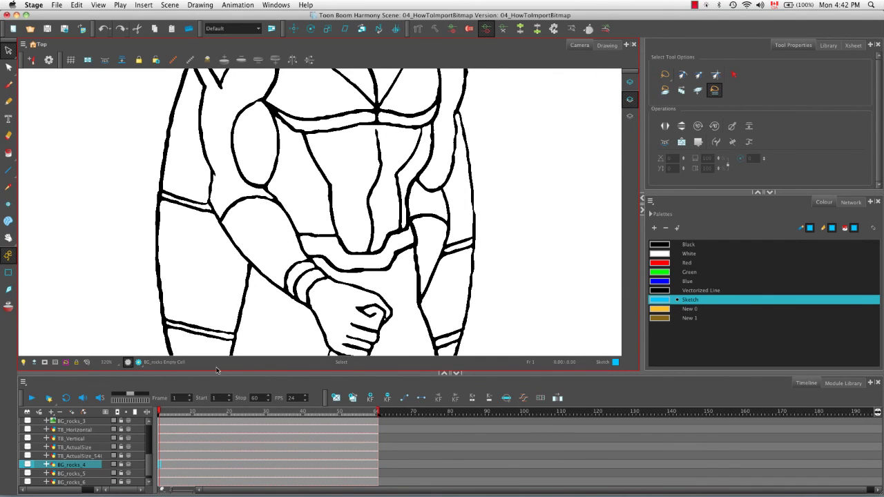
pyautogui.click(147, 474)
pyautogui.click(105, 482)
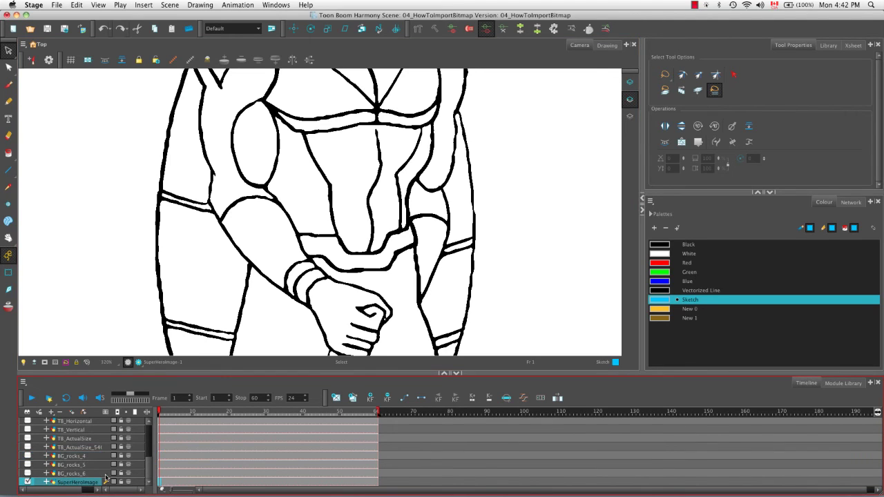
pyautogui.moveTo(179, 252); pyautogui.dragTo(206, 247)
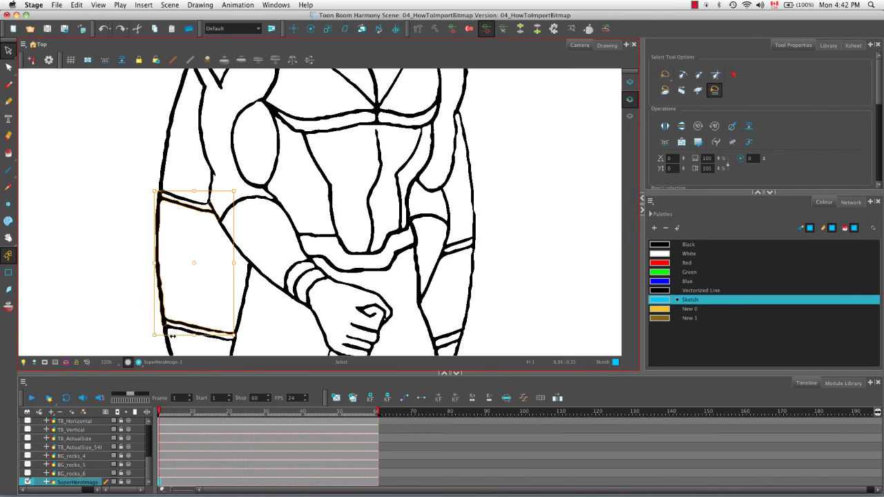
pyautogui.click(86, 122)
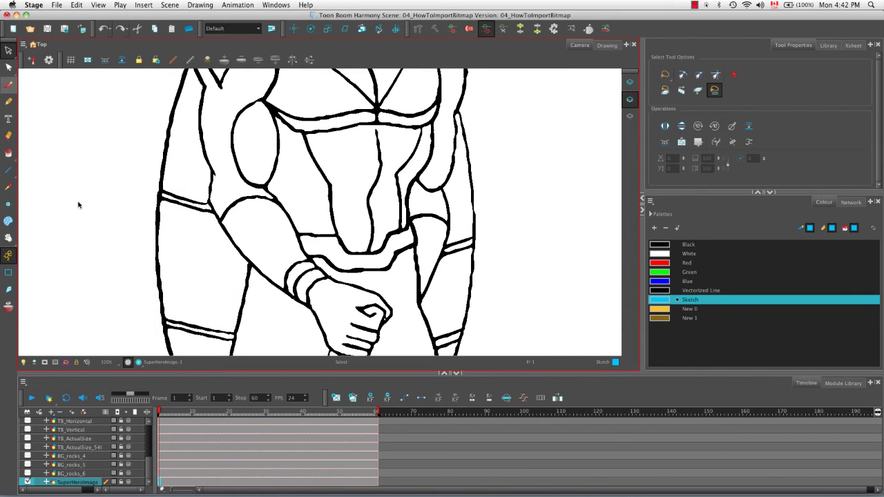
# - Brush a short diagonal Sketch-blue stroke beside the cape, and compare selecting it with selecting the cape's vectorized outline
pyautogui.hotkey('alt', 'b')
pyautogui.moveTo(59, 211); pyautogui.dragTo(125, 166)
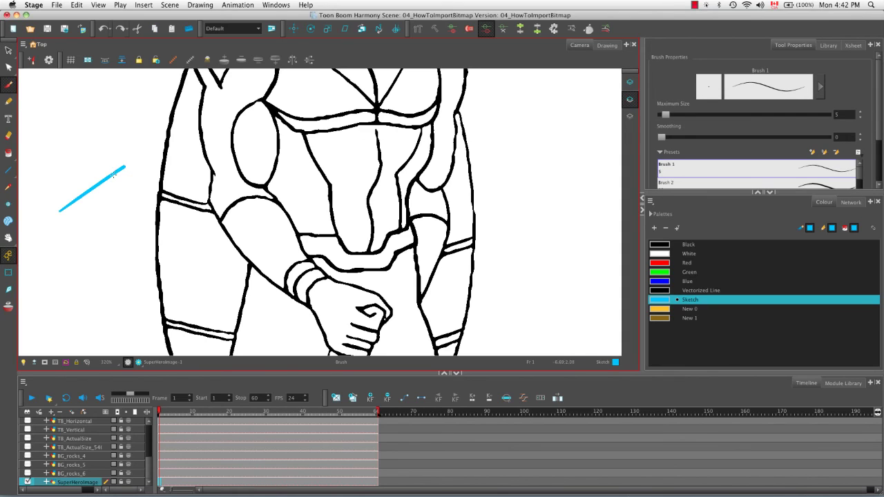
pyautogui.click(8, 49)
pyautogui.moveTo(83, 152); pyautogui.dragTo(116, 217)
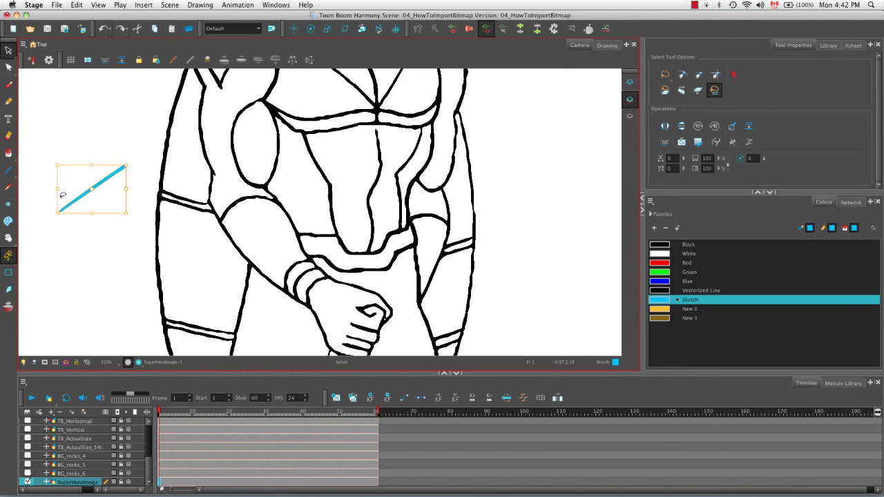
pyautogui.moveTo(133, 262)
pyautogui.mouseDown()
pyautogui.moveTo(192, 258)
pyautogui.moveTo(174, 227)
pyautogui.mouseUp()
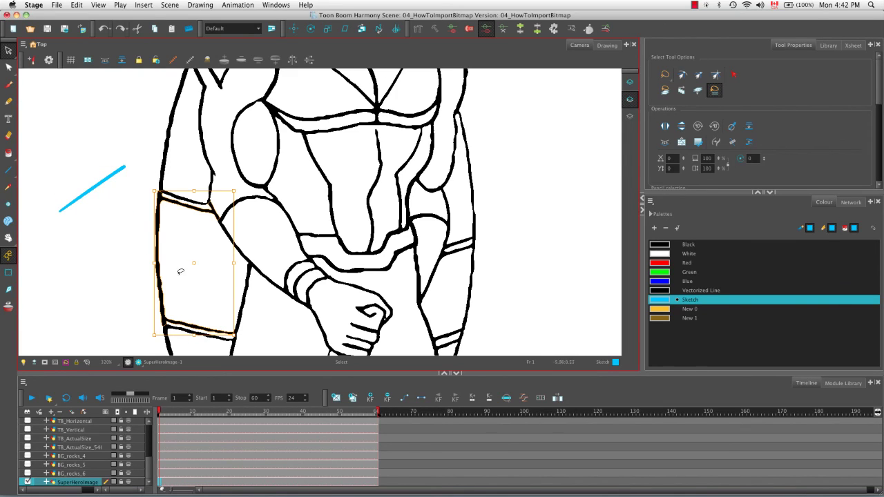
pyautogui.click(121, 231)
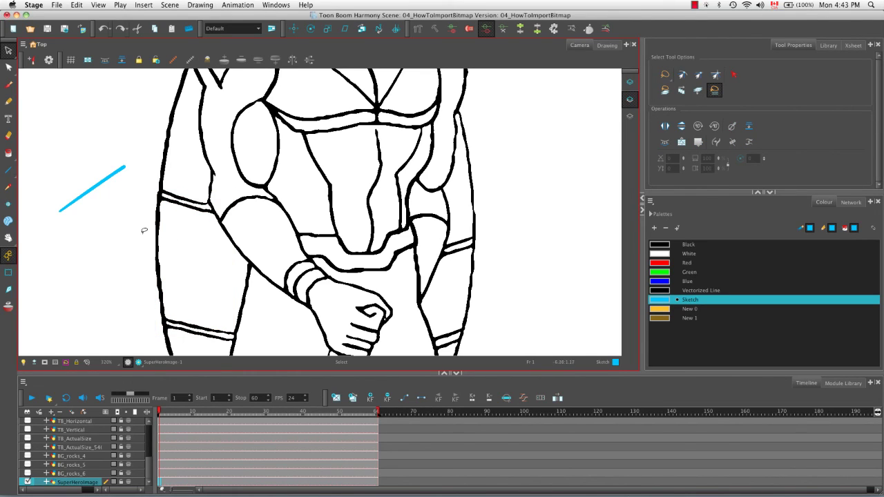
# - Paint the hero's forearm in front of the torso with the New 0 colour
pyautogui.press('1')
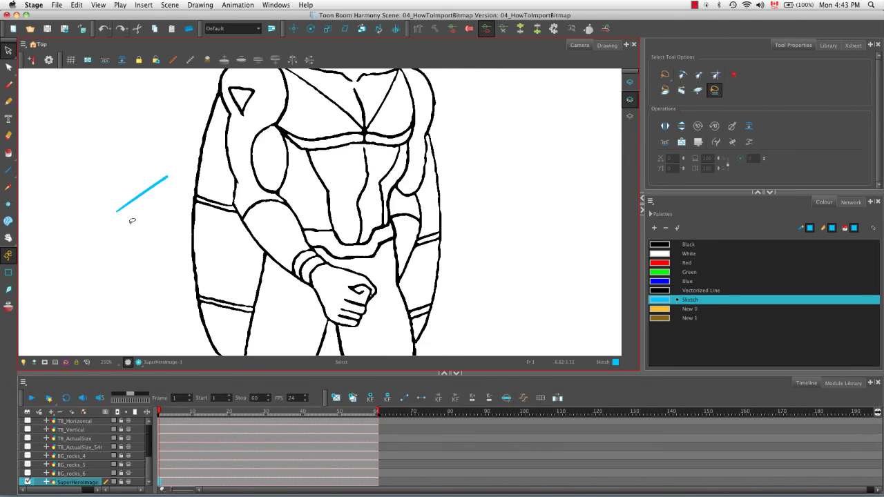
pyautogui.hotkey('alt', 'i')
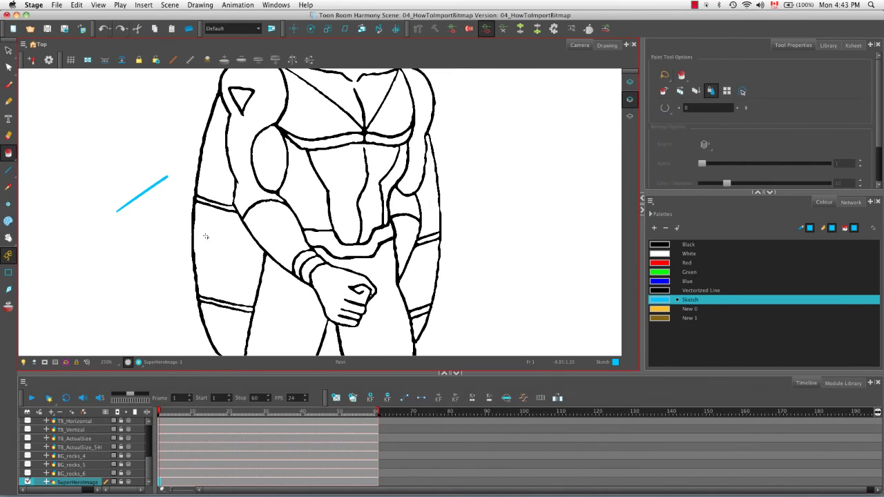
pyautogui.click(662, 309)
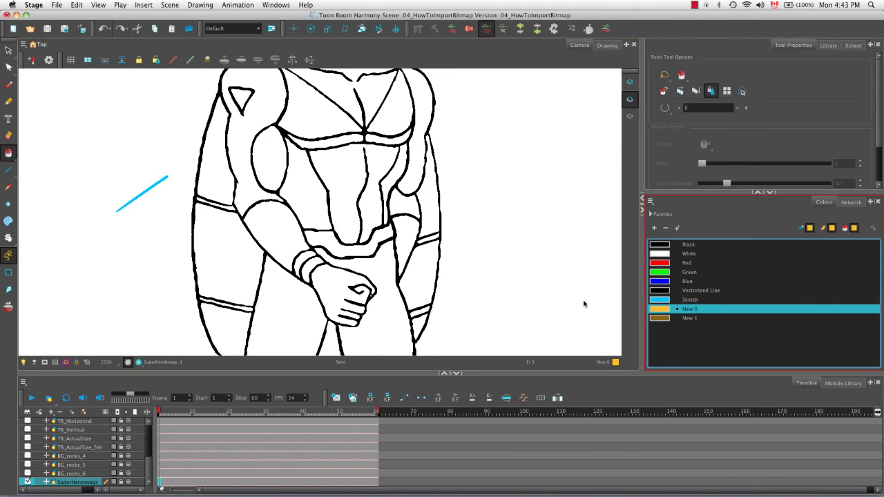
pyautogui.click(272, 236)
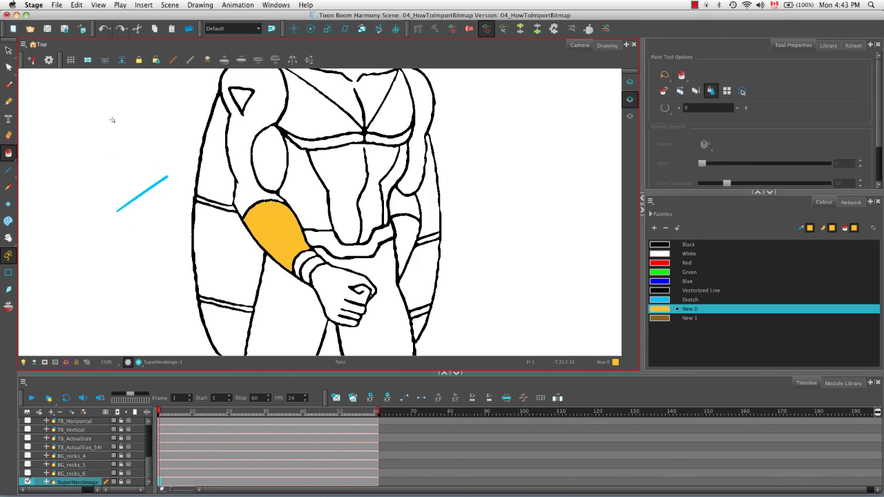
# - Import SuperHeroImage.jpg again as a Toon Boom vector drawing on a new layer, using the Grey vectorization preset
pyautogui.click(82, 30)
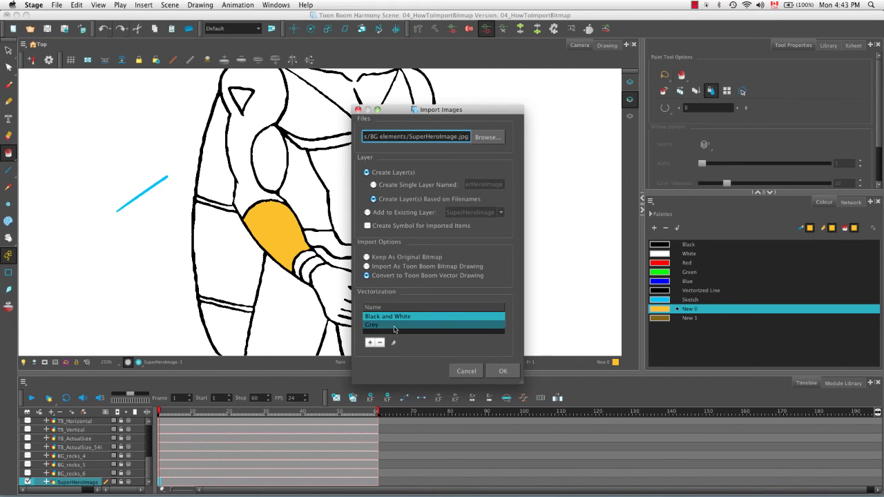
pyautogui.click(372, 326)
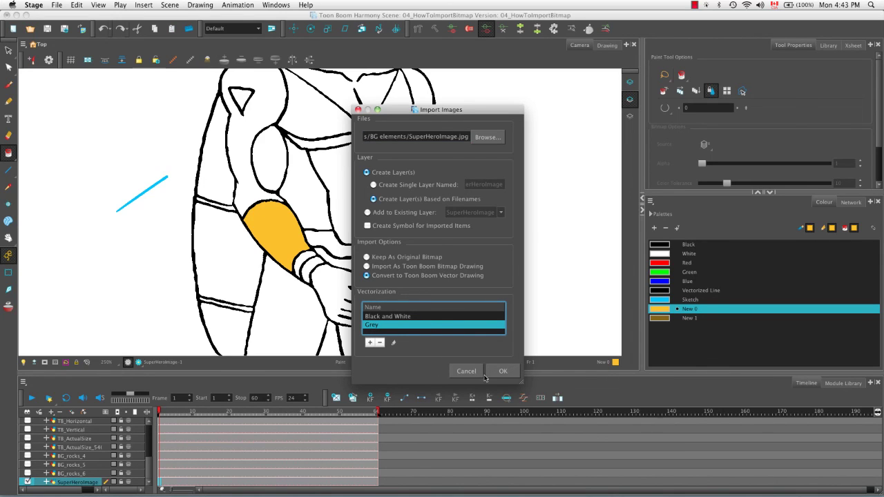
pyautogui.press('Return')
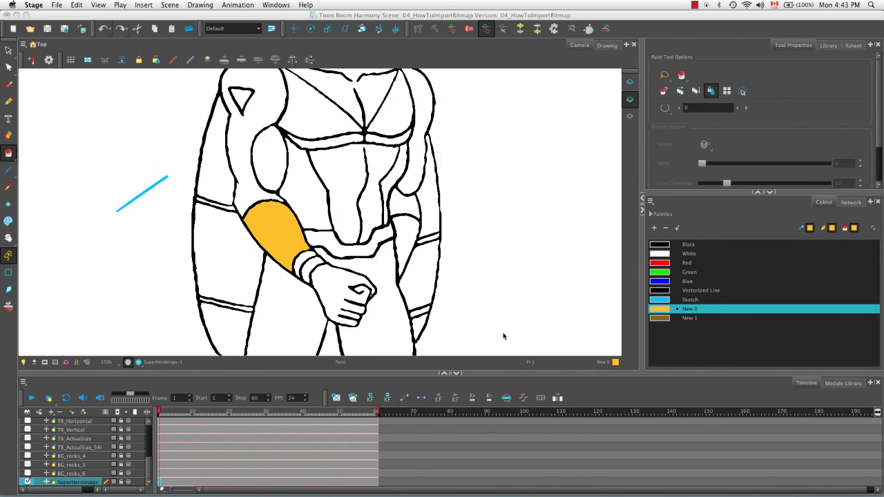
# - Hide the black-and-white SuperHeroImage layer, and paint the same forearm on the grey version with the New 0 colour
pyautogui.click(152, 476)
pyautogui.click(28, 474)
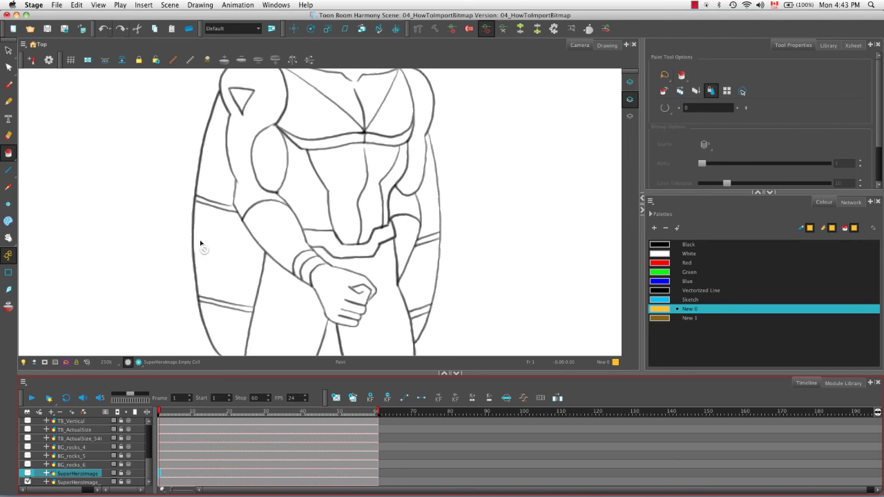
pyautogui.click(94, 483)
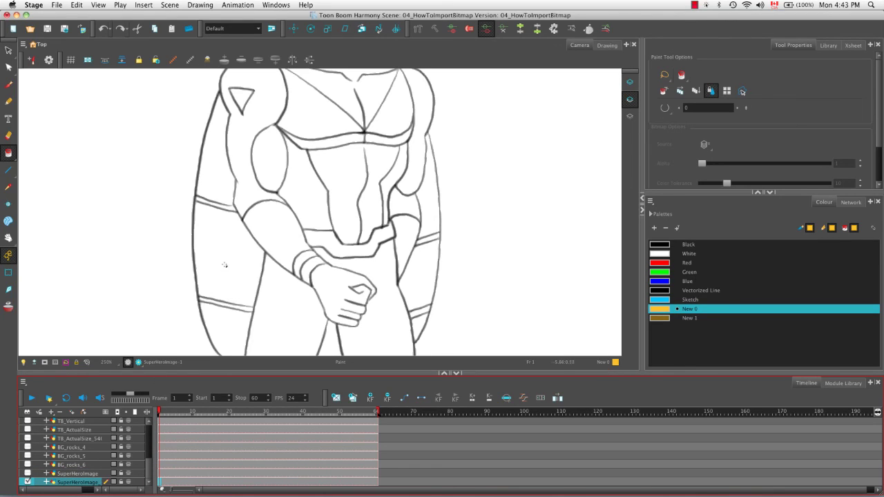
pyautogui.click(269, 225)
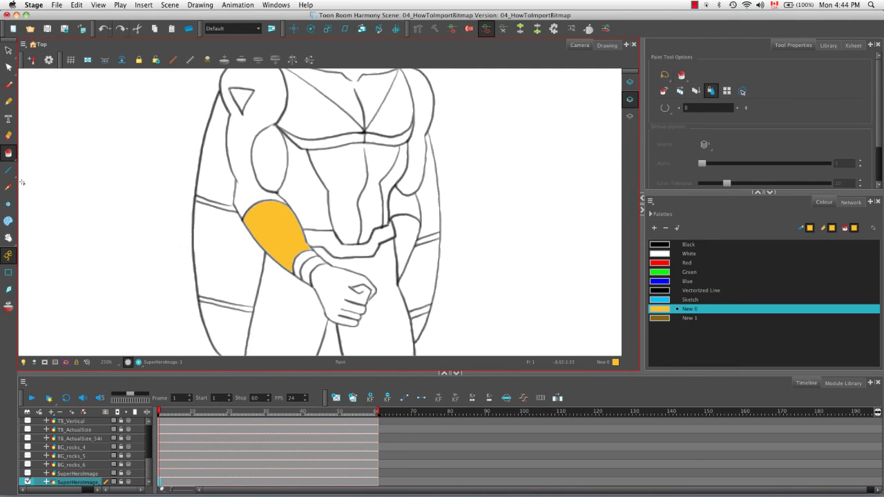
# - Erase a small gap in the grey drawing's upper cape outline, and test whether the cape lines can be selected
pyautogui.click(8, 135)
pyautogui.moveTo(218, 158)
pyautogui.mouseDown()
pyautogui.moveTo(189, 158)
pyautogui.moveTo(219, 159)
pyautogui.mouseUp()
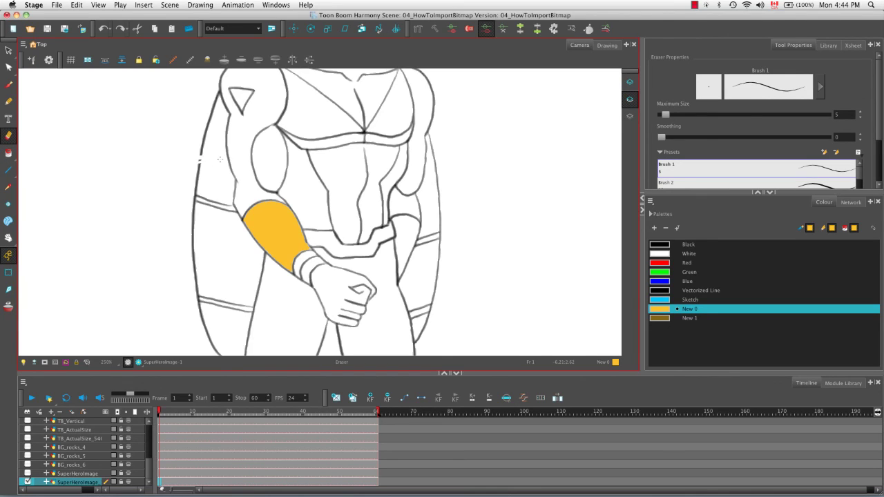
pyautogui.click(8, 50)
pyautogui.moveTo(174, 190); pyautogui.dragTo(219, 232)
pyautogui.click(160, 245)
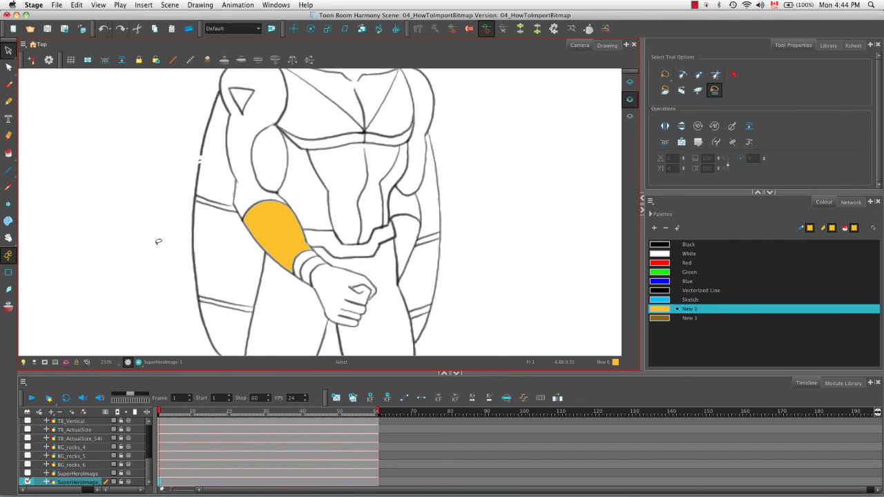
# - Delete all the imported image layers and the Colour-Card layer, keeping only the SuperHero, Clean and rough drawing layers
pyautogui.press('1')
pyautogui.press('1')
pyautogui.press('1')
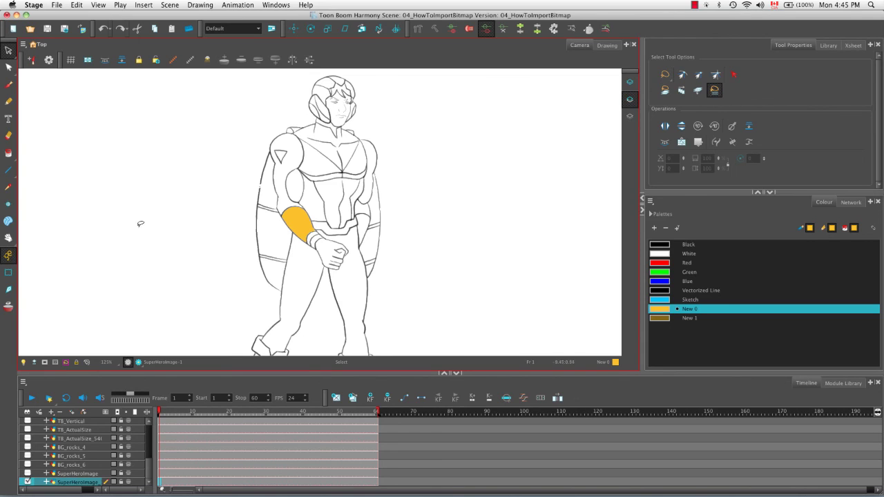
pyautogui.moveTo(148, 475)
pyautogui.mouseDown()
pyautogui.moveTo(145, 435)
pyautogui.moveTo(147, 480)
pyautogui.mouseUp()
pyautogui.click(86, 457)
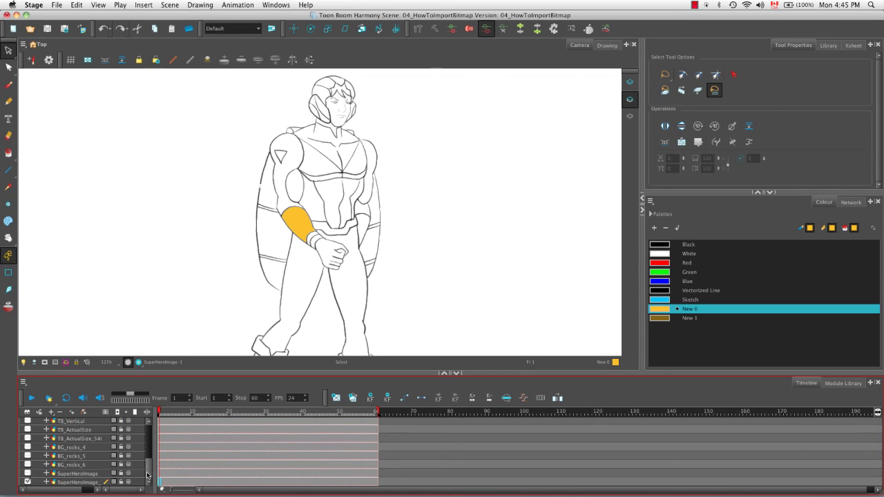
pyautogui.keyDown('shift'); pyautogui.click(83, 482); pyautogui.keyUp('shift')
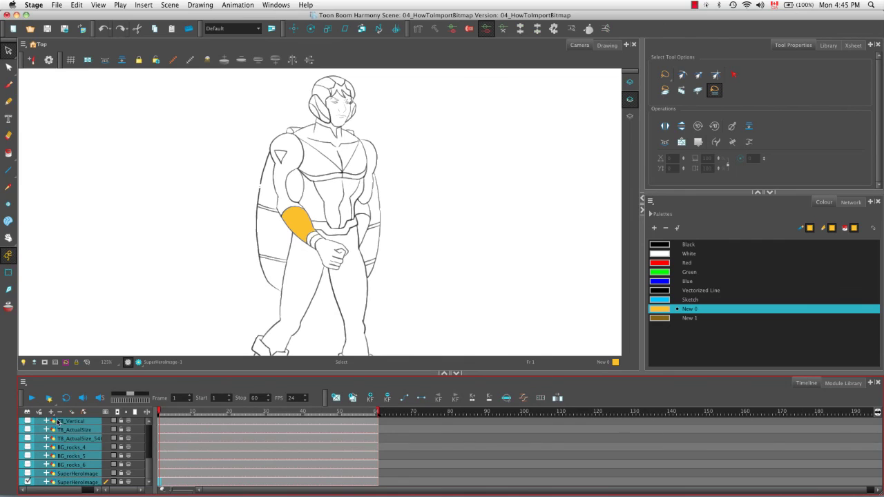
pyautogui.click(61, 412)
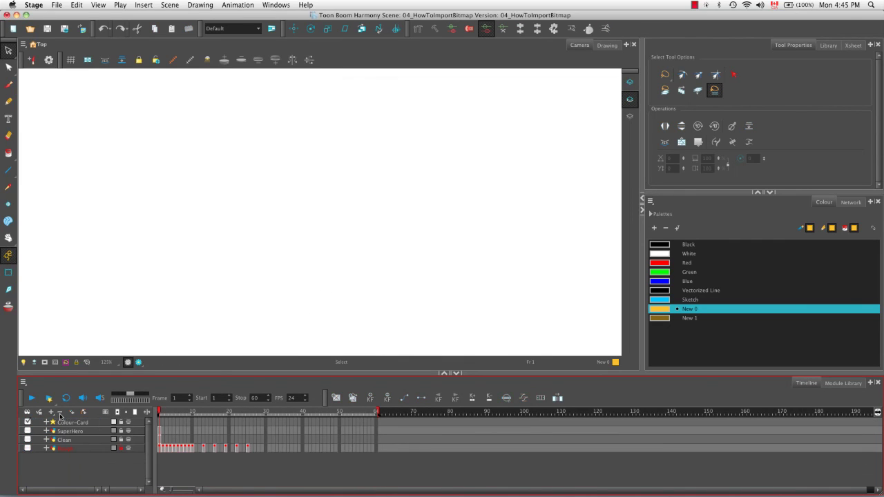
pyautogui.click(64, 422)
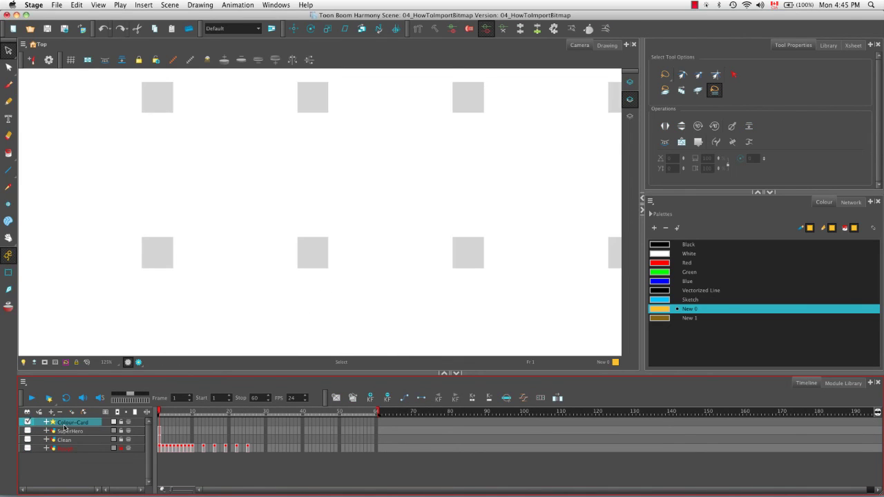
pyautogui.click(60, 412)
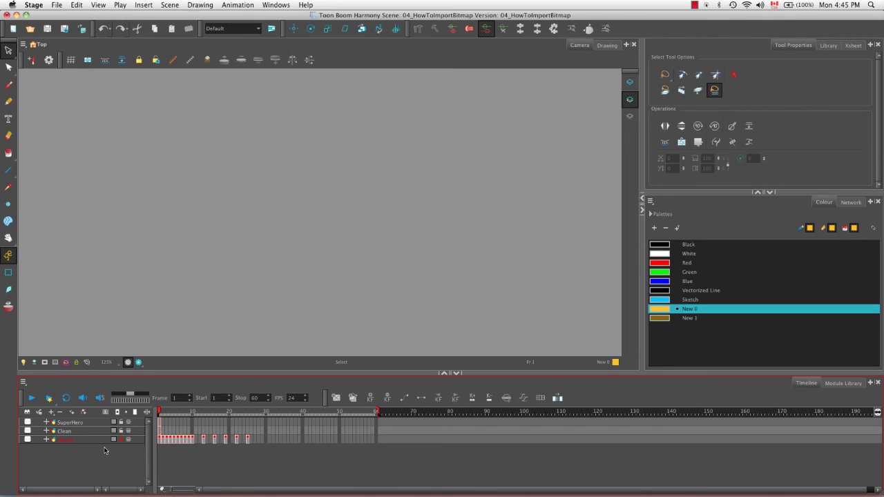
# - Import BG_city, BG_moon, BG_rocks_back, BG_rocks and BG_sky PNGs as Toon Boom bitmap drawings on layers based on filenames, with Actual Size alignment
pyautogui.click(82, 28)
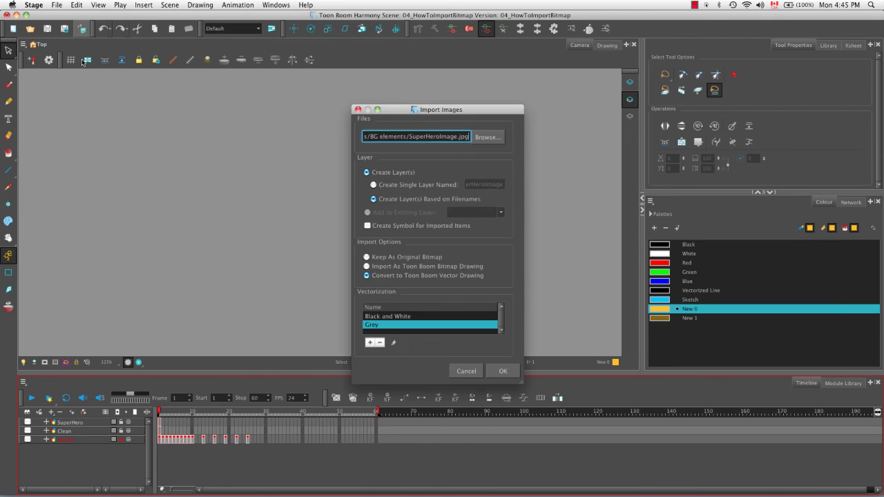
pyautogui.click(499, 141)
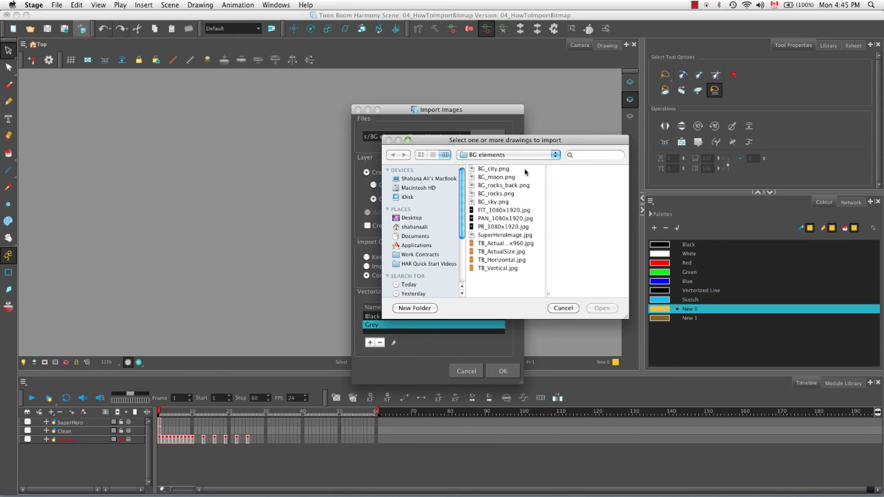
pyautogui.click(505, 169)
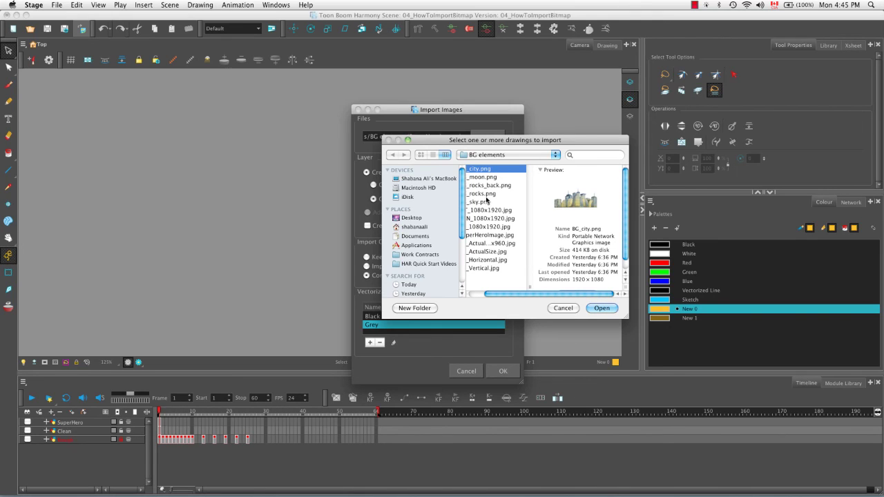
pyautogui.moveTo(502, 293); pyautogui.dragTo(487, 279)
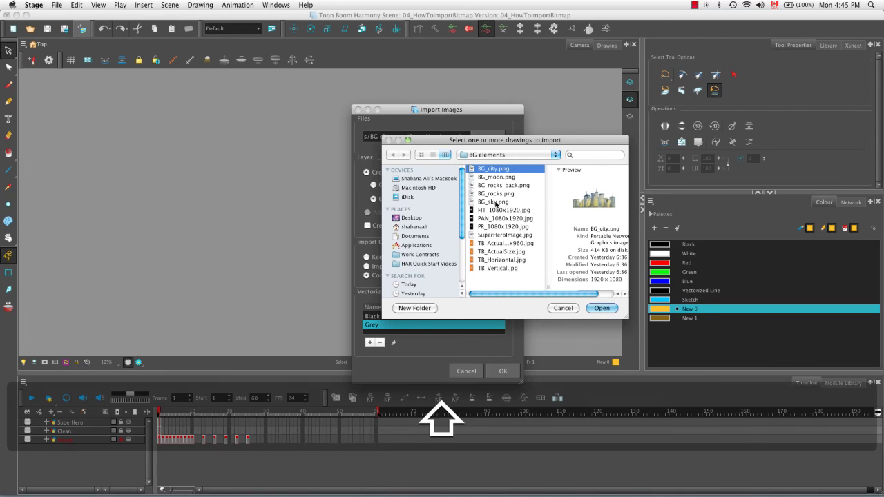
pyautogui.keyDown('shift'); pyautogui.click(500, 202); pyautogui.keyUp('shift')
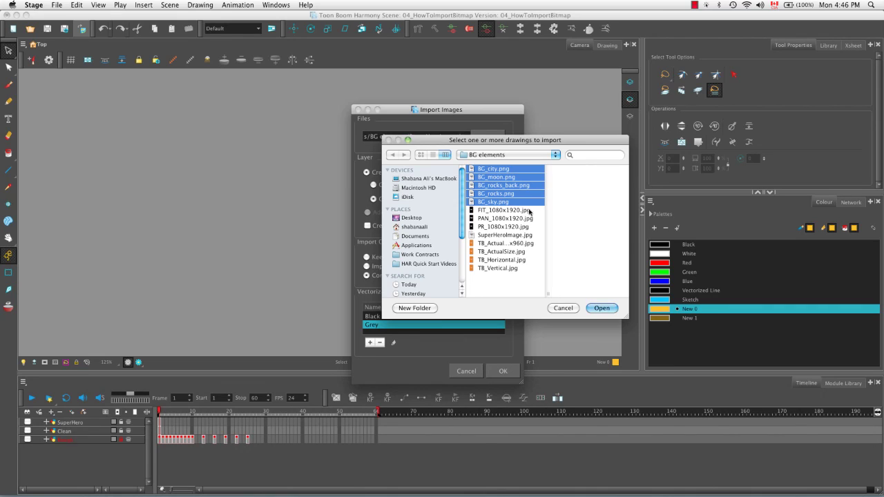
pyautogui.click(600, 308)
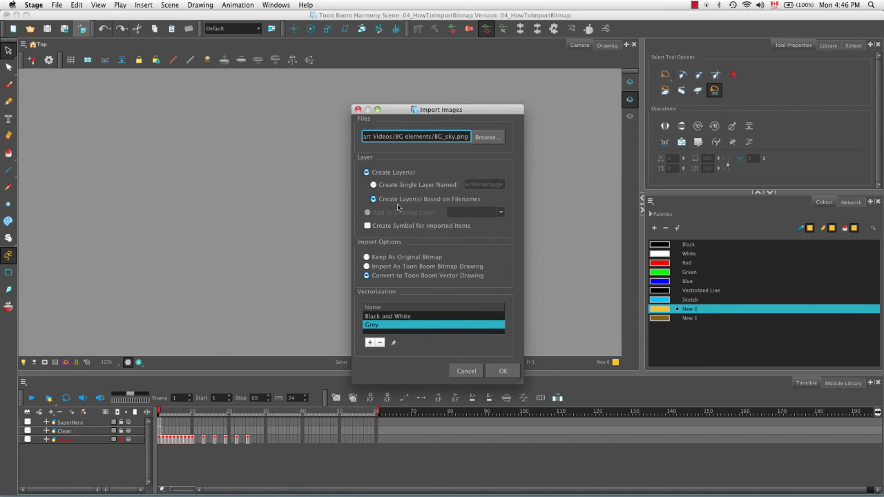
pyautogui.click(377, 266)
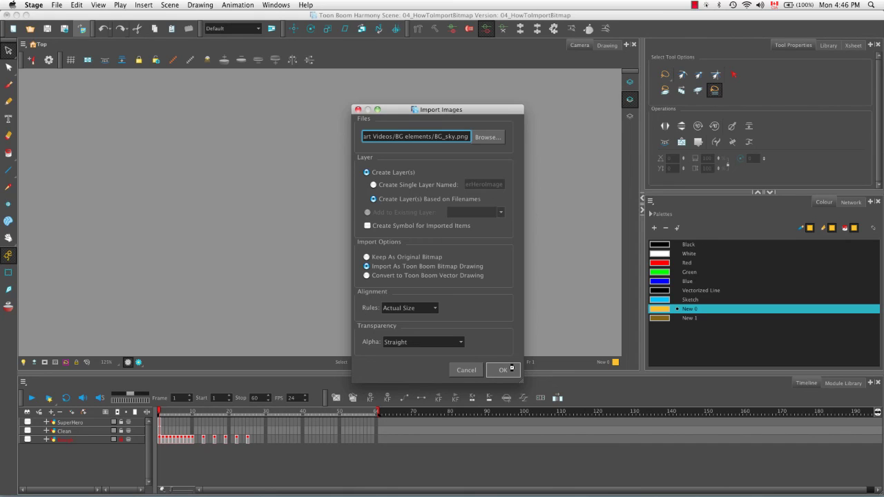
pyautogui.click(503, 369)
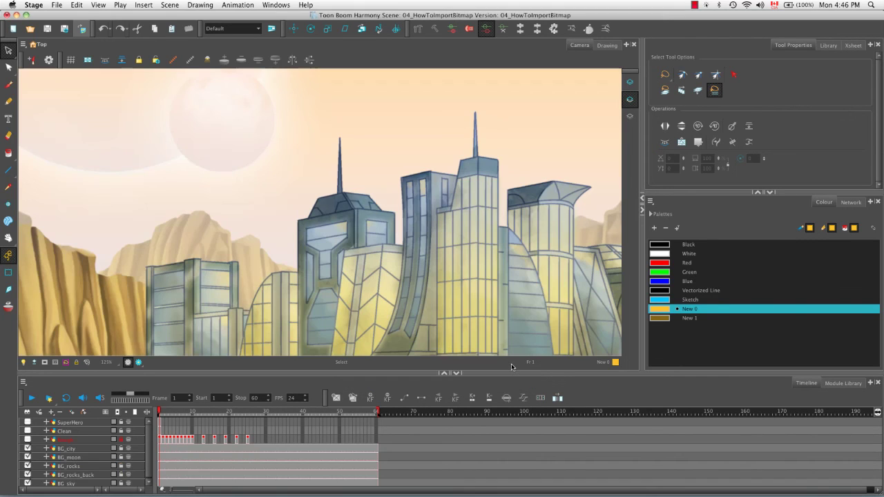
# - Reorder the background layers, placing BG_rocks above BG_city and BG_rocks_back above BG_moon
pyautogui.click(511, 363)
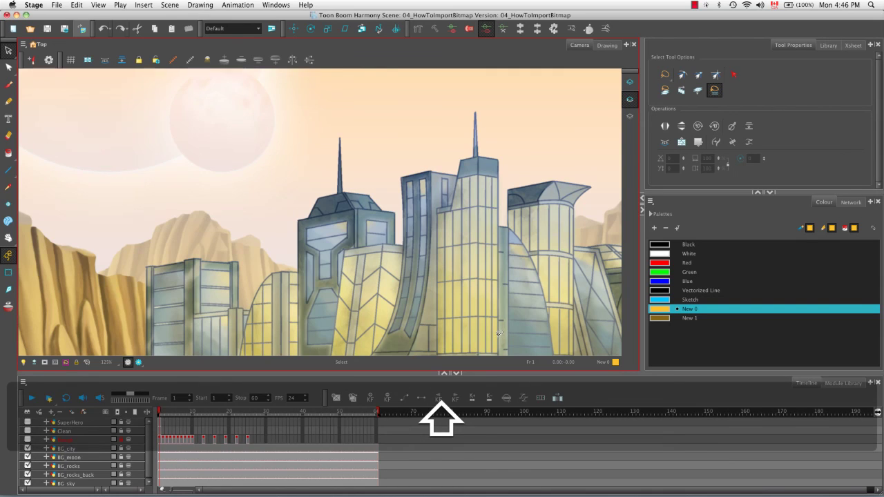
pyautogui.hotkey('shift', 'm')
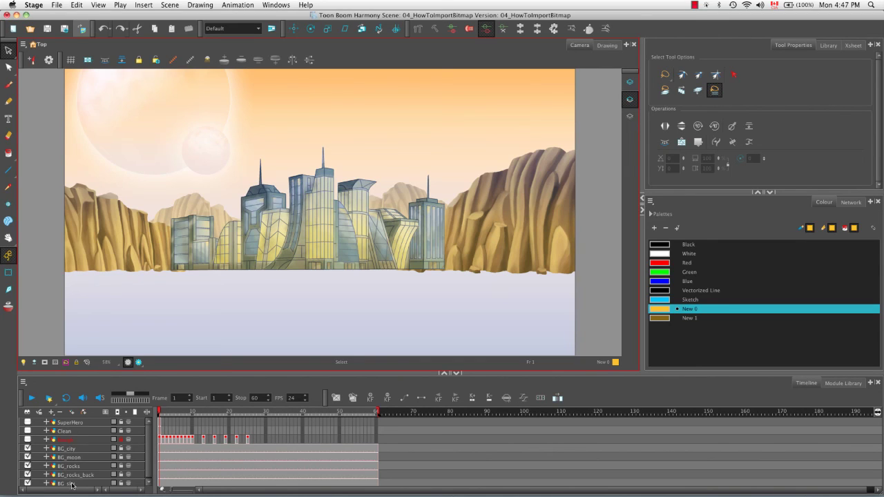
pyautogui.click(81, 468)
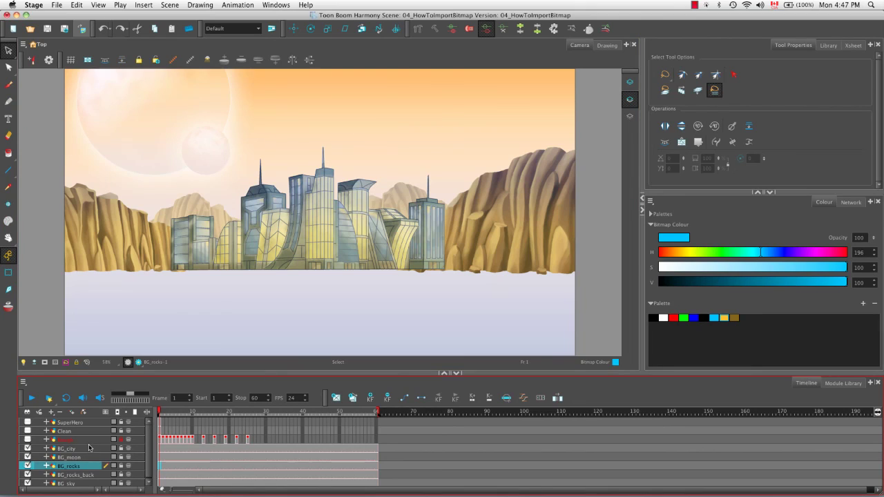
pyautogui.moveTo(89, 448); pyautogui.dragTo(86, 450)
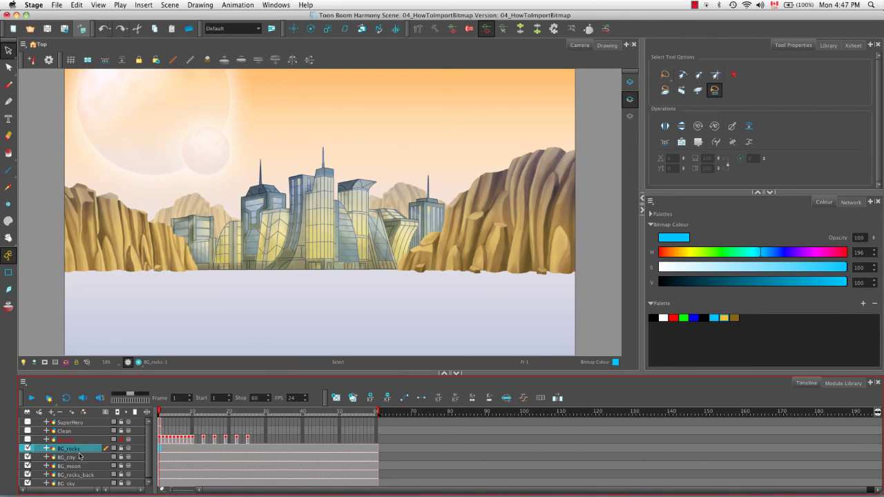
pyautogui.click(81, 475)
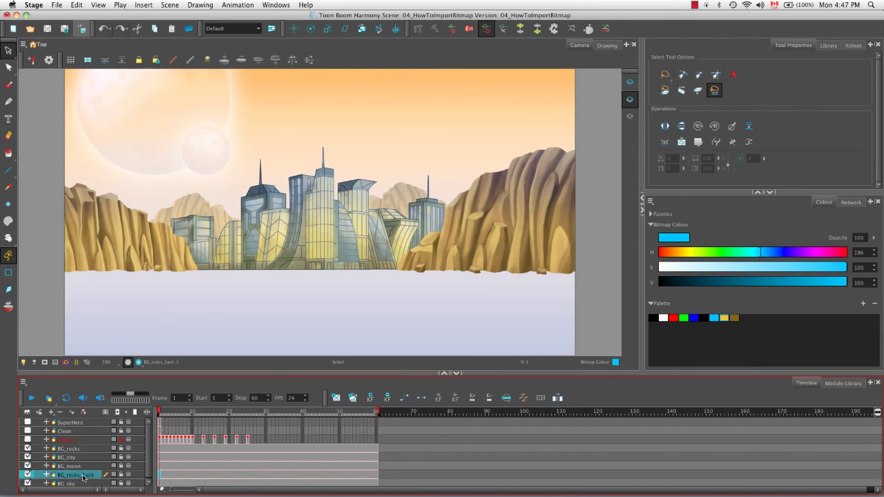
pyautogui.moveTo(81, 475); pyautogui.dragTo(51, 478)
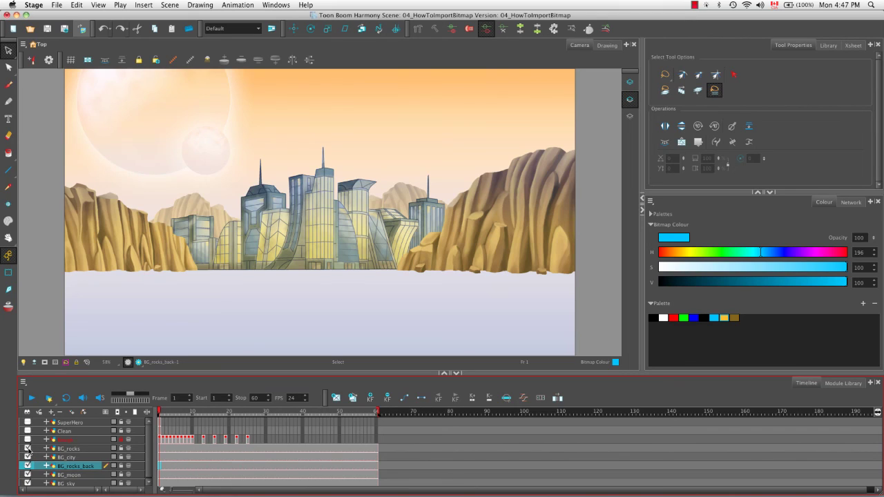
# - Hide all the background layers and show them again one by one from BG_sky up to BG_rocks to check the stacking
pyautogui.moveTo(28, 484); pyautogui.dragTo(30, 454)
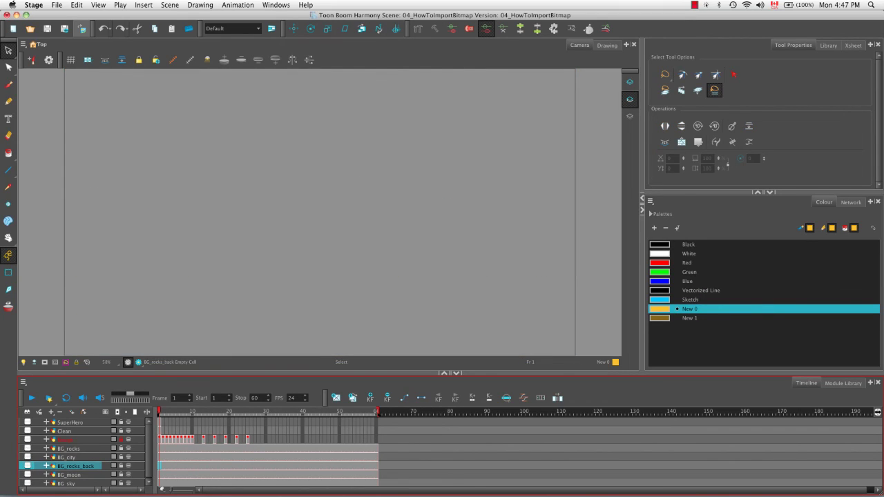
pyautogui.click(28, 483)
pyautogui.moveTo(28, 475); pyautogui.dragTo(32, 464)
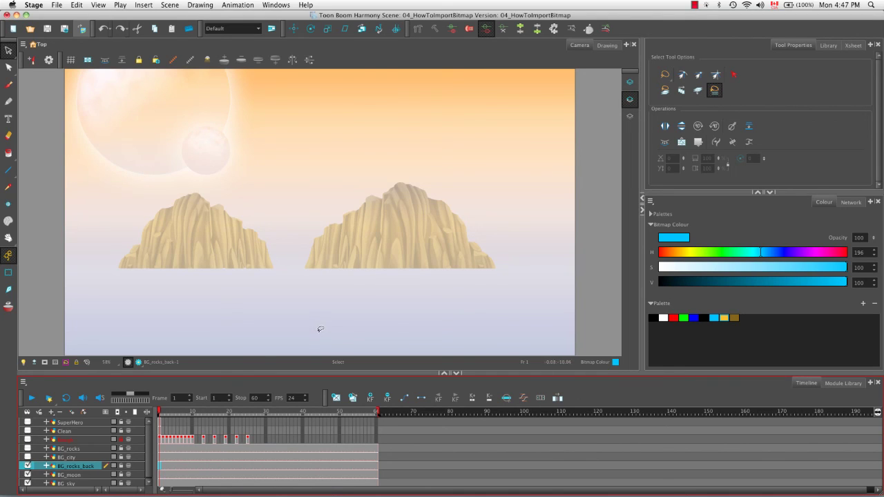
pyautogui.click(27, 458)
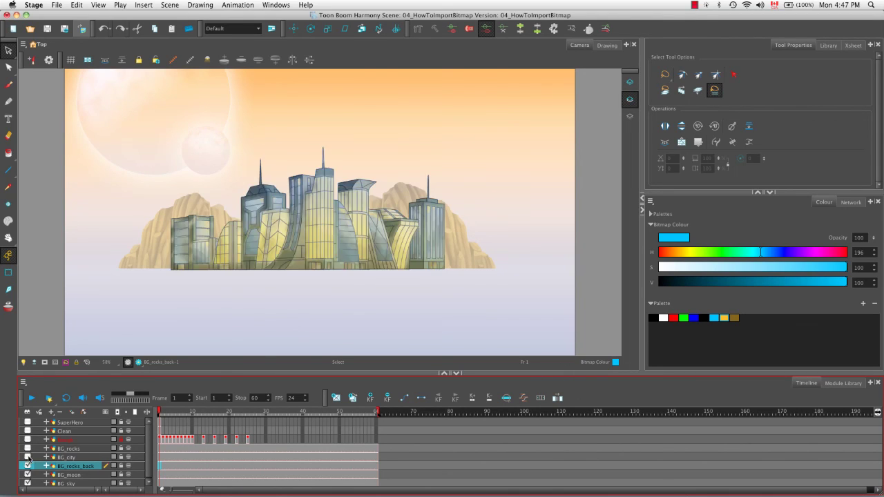
pyautogui.click(27, 448)
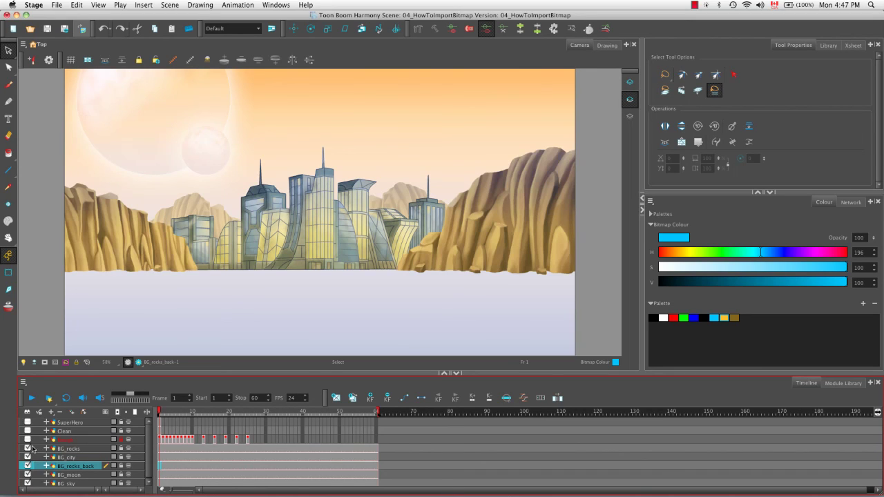